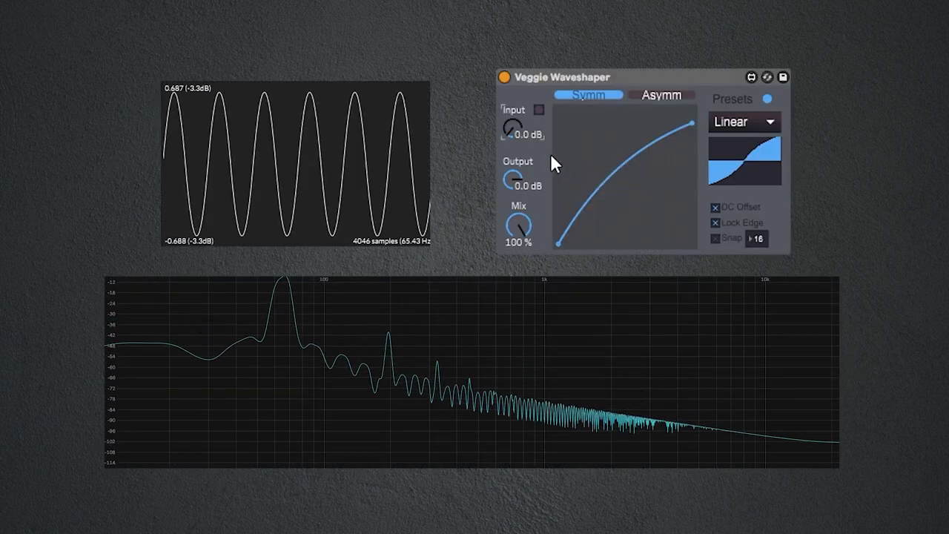
Boost the Veggie Waveshaper input to about 15 dB, then compare the Parallel effects rack's Wet and Dry chains.
drag(514, 131, 515, 16)
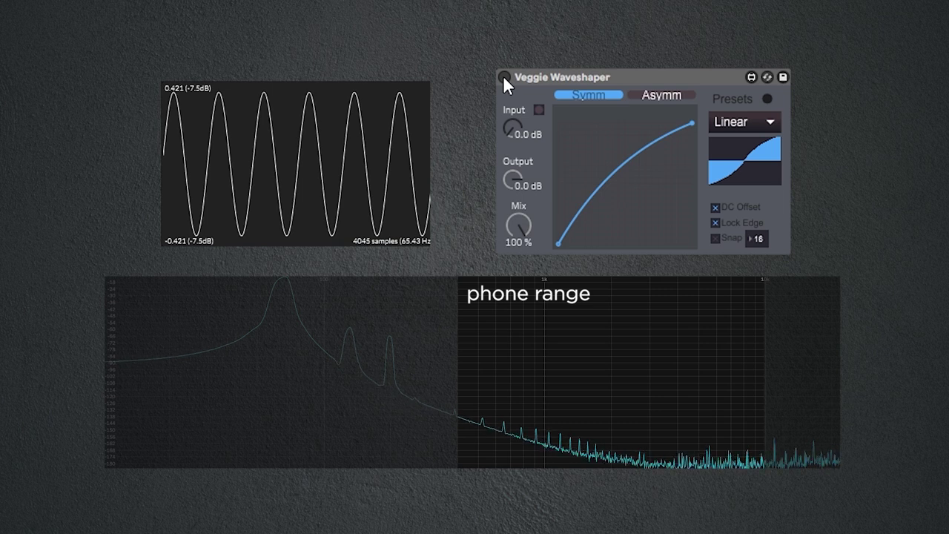
drag(513, 129, 512, 131)
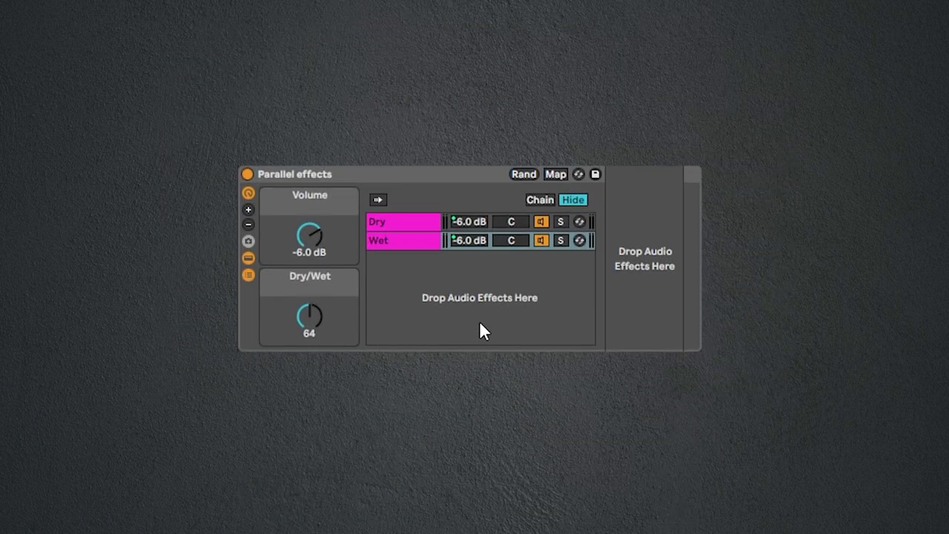
click(424, 224)
click(422, 240)
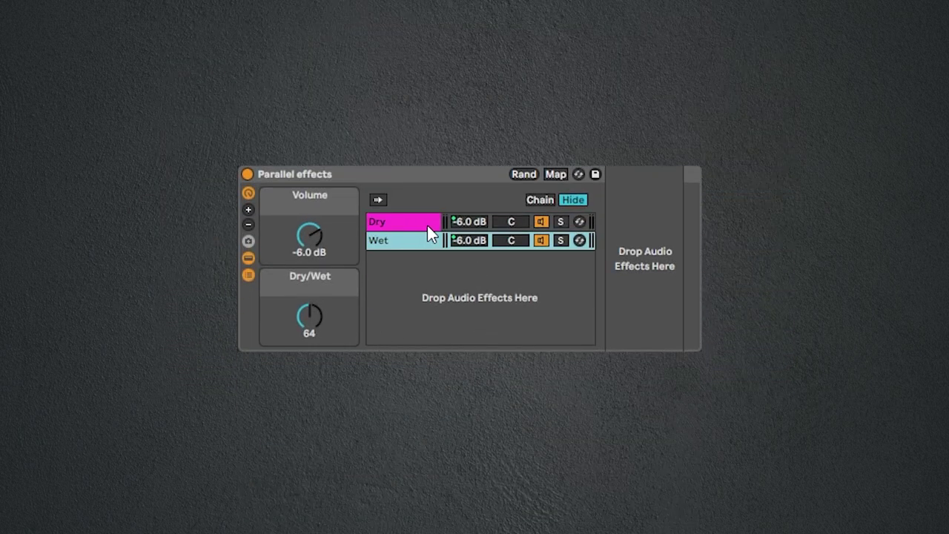
Drop an empty Audio Effect Rack onto the track.
click(427, 224)
drag(427, 243, 430, 223)
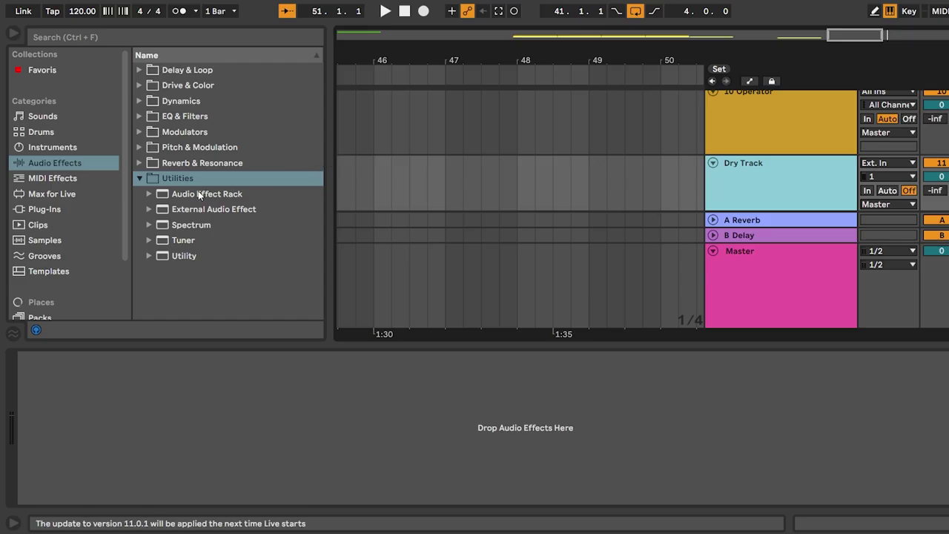
drag(198, 190, 248, 305)
drag(246, 419, 249, 421)
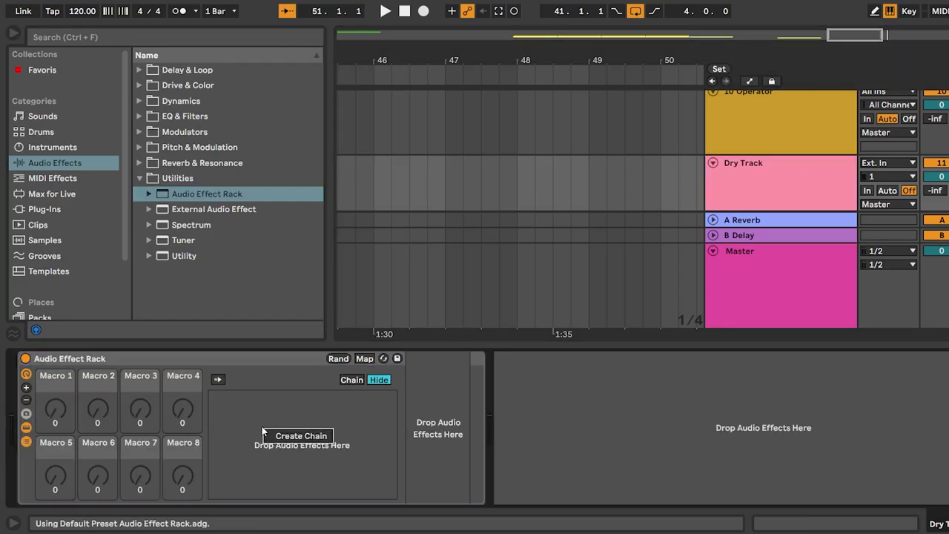
Add two chains to the rack and name them Dry and Wet.
double_click(290, 439)
double_click(288, 438)
click(245, 398)
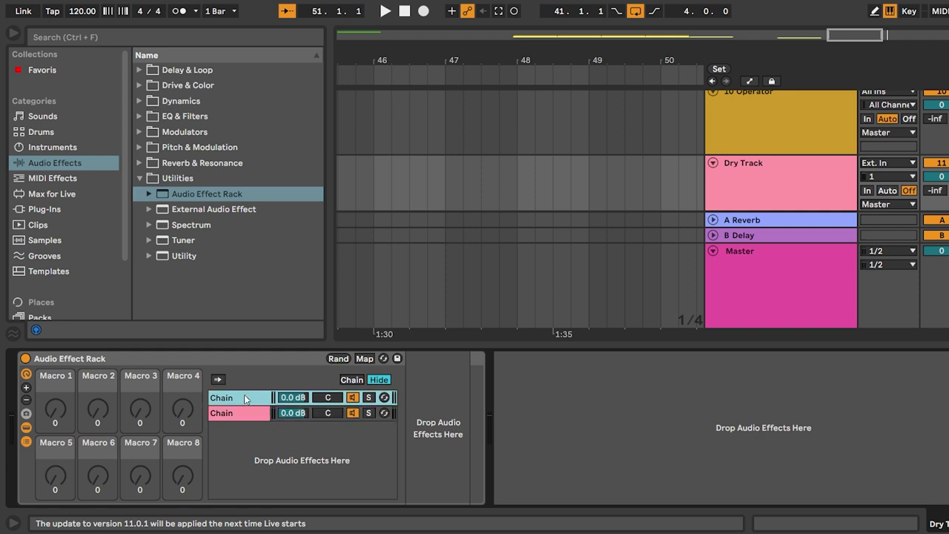
text(Dry)
click(243, 414)
key(ctrl+r)
text(Wet)
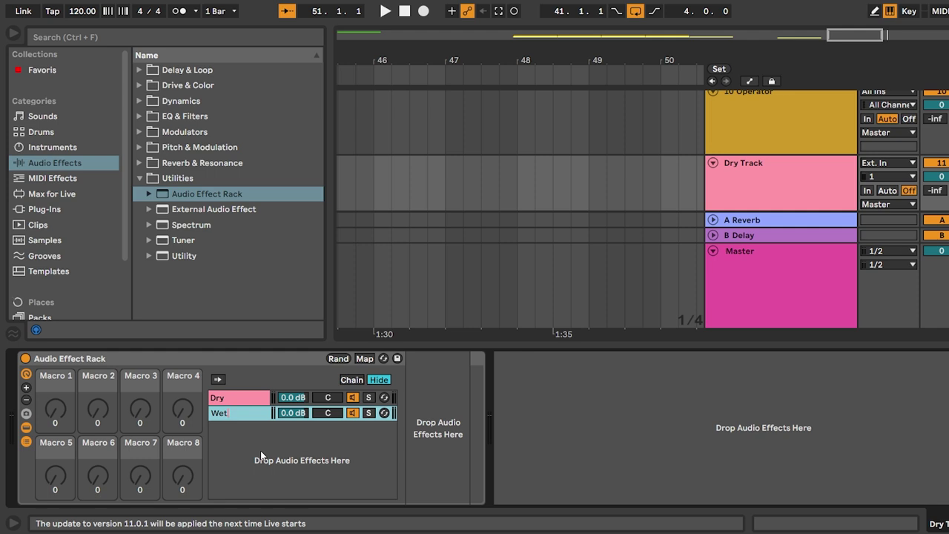
key(Return)
Reduce the rack's macros and map both the Dry and Wet chain volumes to Macro 1.
click(26, 400)
click(26, 401)
click(278, 359)
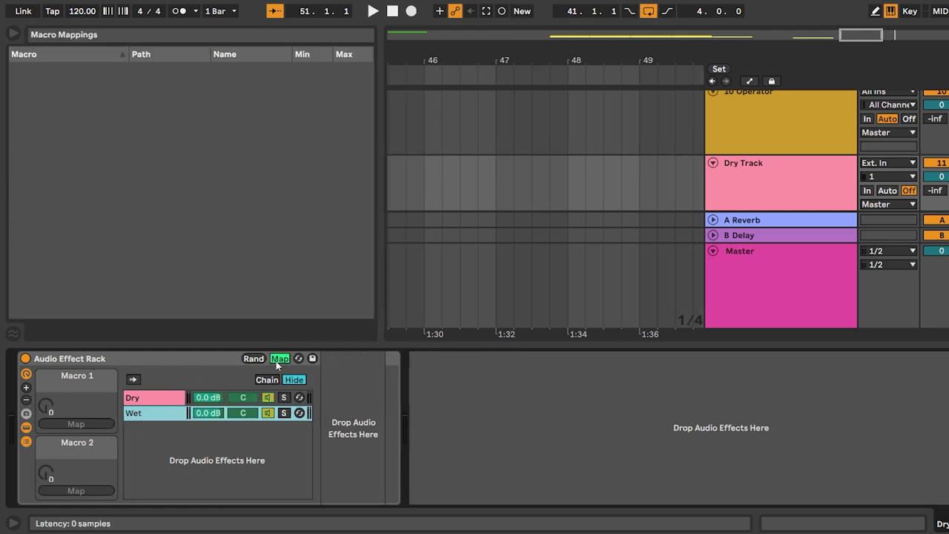
click(208, 398)
click(76, 424)
click(207, 413)
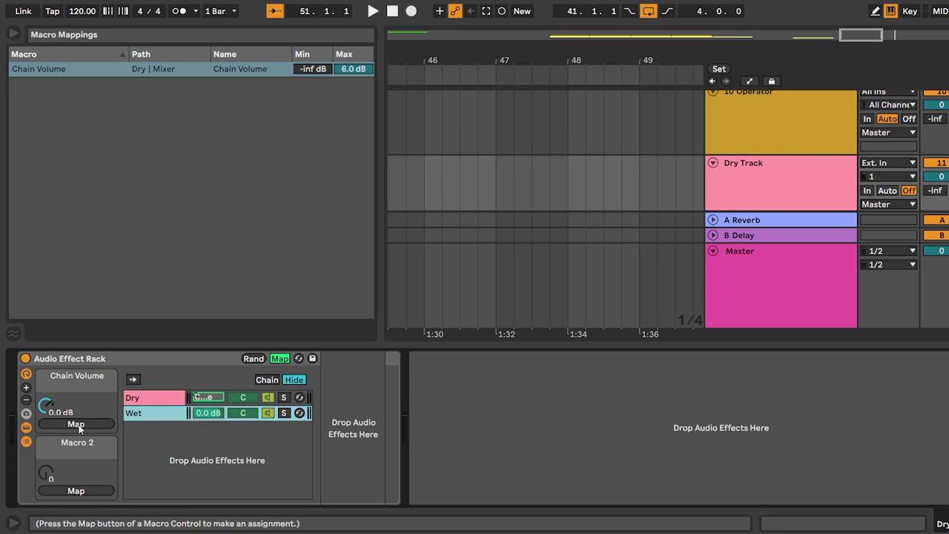
click(77, 424)
Map the Chain Selector to Macro 2 with zones Dry 0–127 and Wet up to 114, and name the macro Dry/Wet.
click(265, 379)
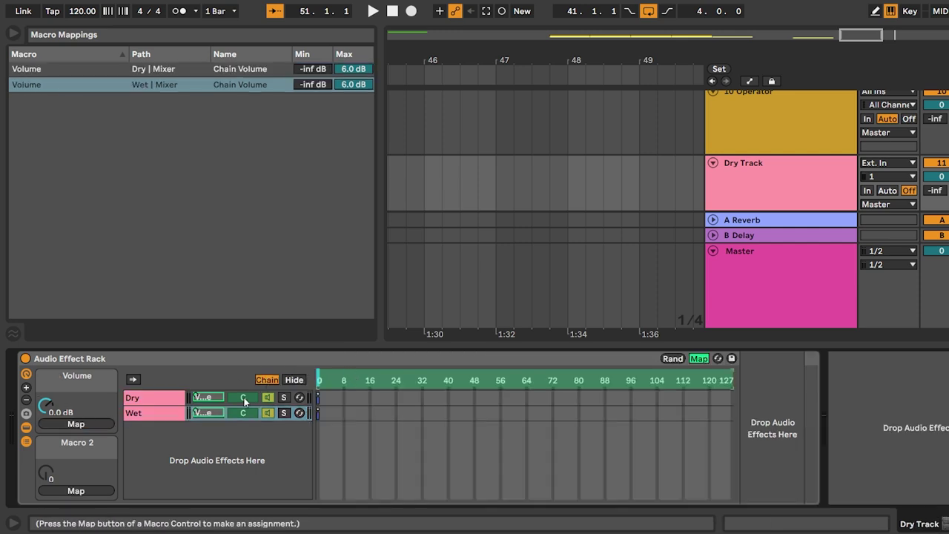
click(80, 491)
click(698, 358)
drag(319, 400, 738, 401)
drag(319, 414, 753, 421)
click(97, 462)
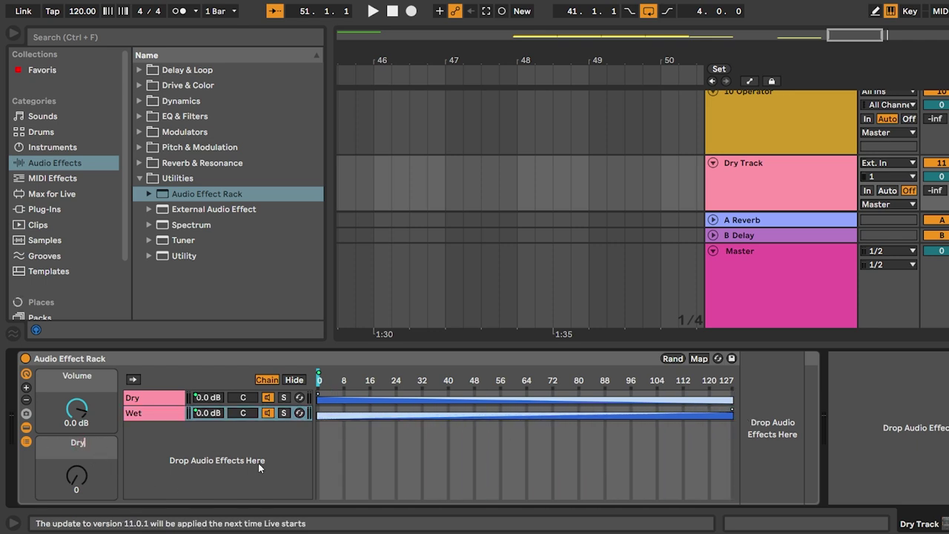
click(293, 378)
click(169, 399)
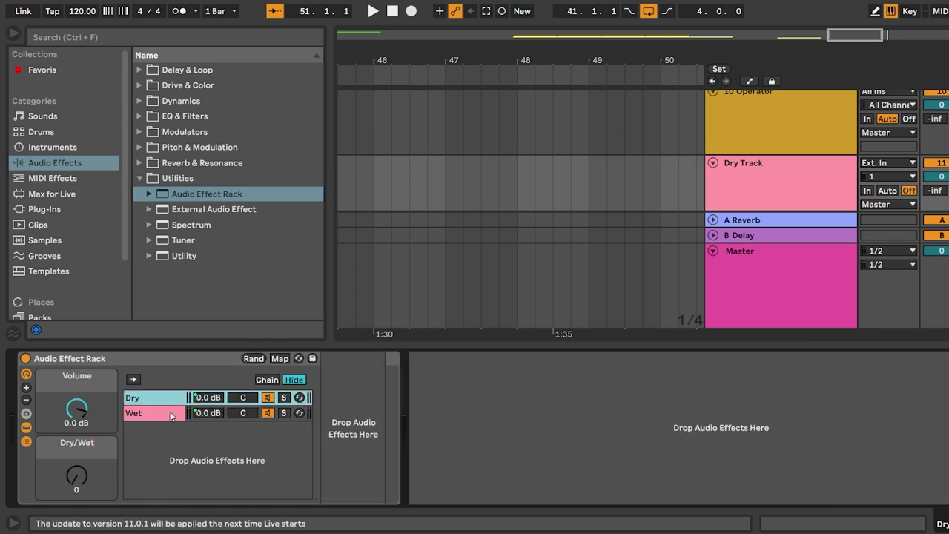
Insert a Pedal after the rack at 100 % gain, then set the Dry/Wet macro to 0 and lower the rack volume.
click(170, 413)
click(169, 398)
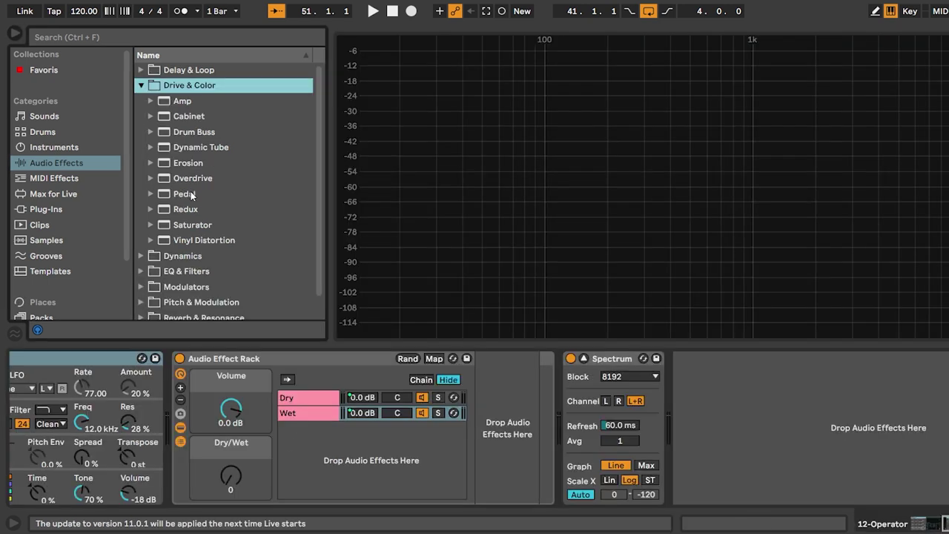
drag(190, 195, 510, 422)
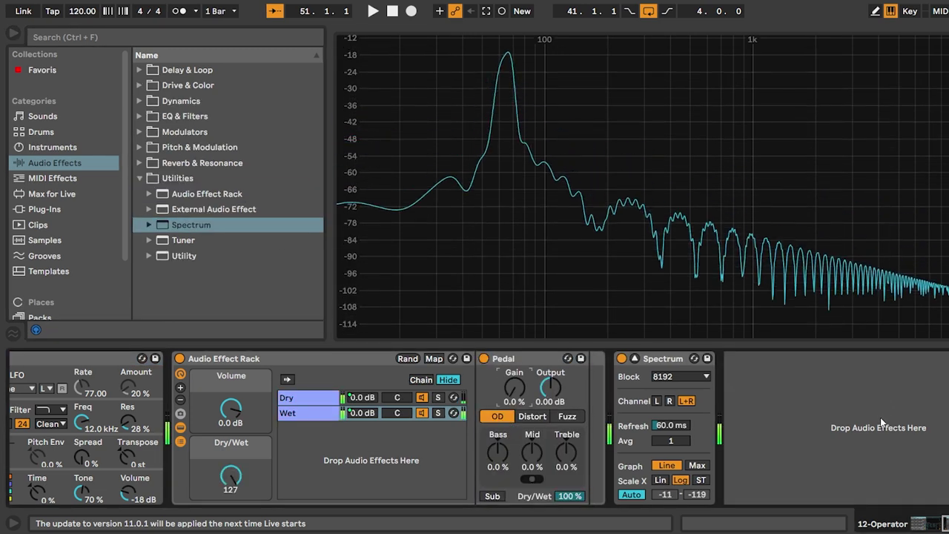
drag(501, 404, 517, 395)
drag(242, 476, 242, 533)
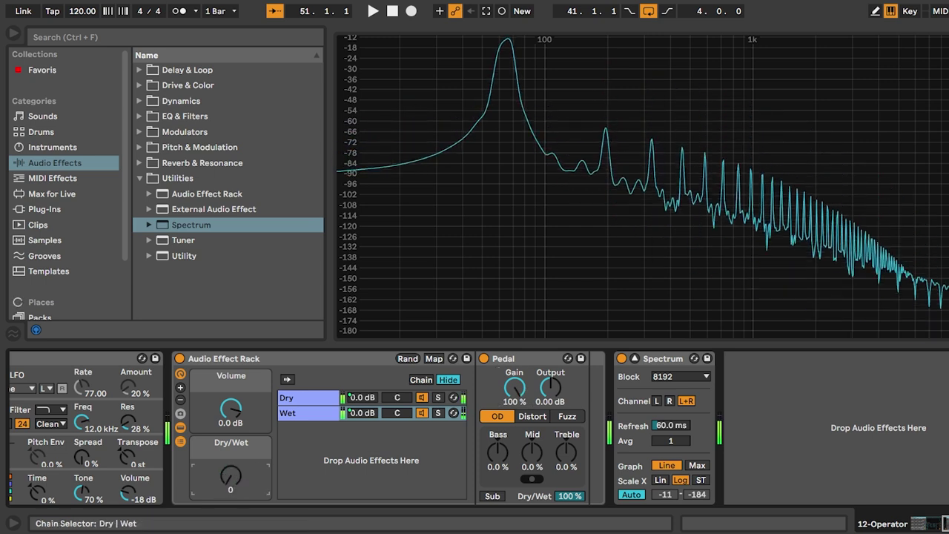
drag(231, 407, 230, 451)
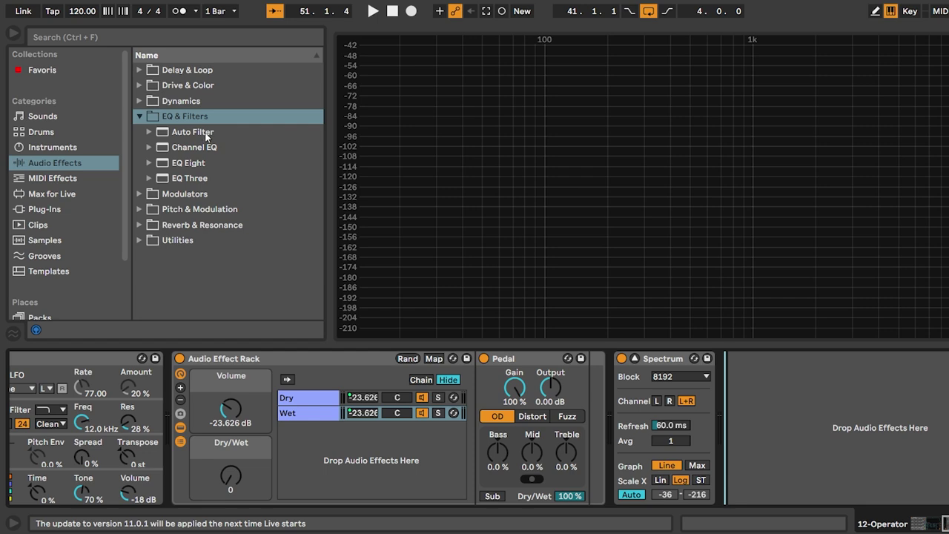
Add Auto Filter and EQ Eight from the EQ & Filters list to the device chain.
click(203, 134)
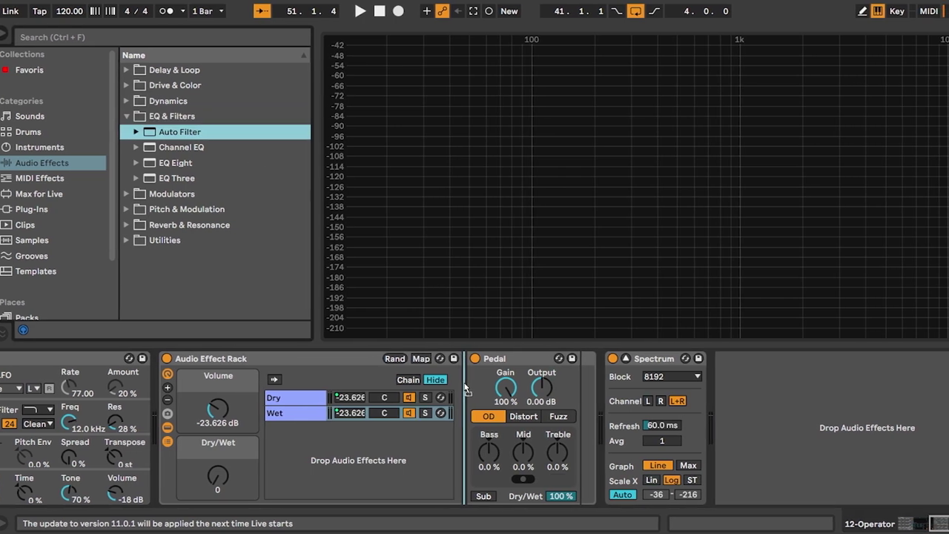
click(170, 162)
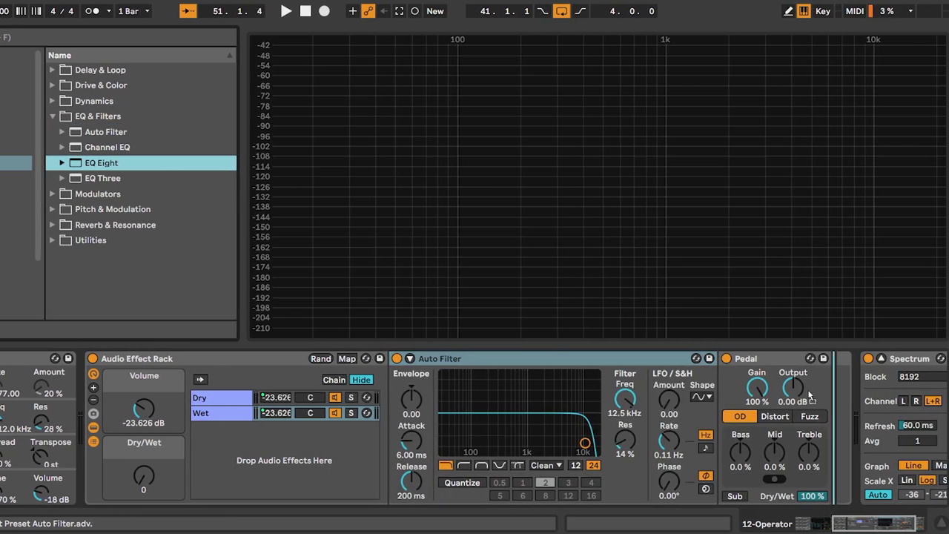
drag(858, 497, 857, 500)
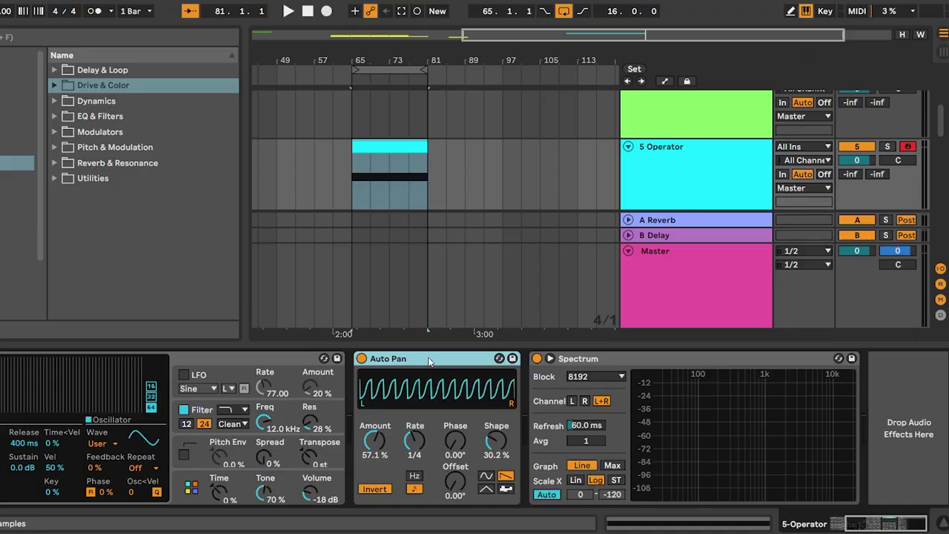
Group the chain into the Dry/Wet rack ahead of Auto Pan, then add a Saturator with an Auto Filter before it.
key(ctrl+g)
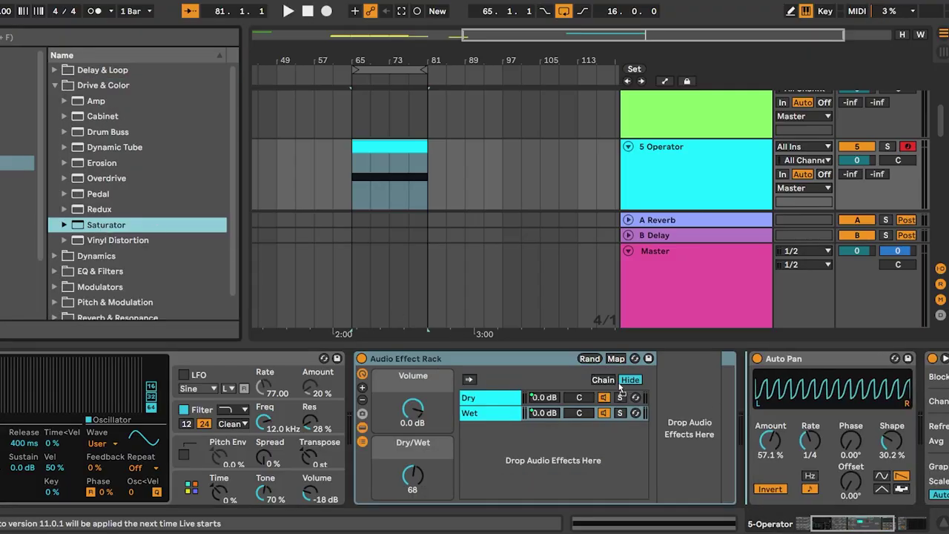
drag(682, 420, 683, 415)
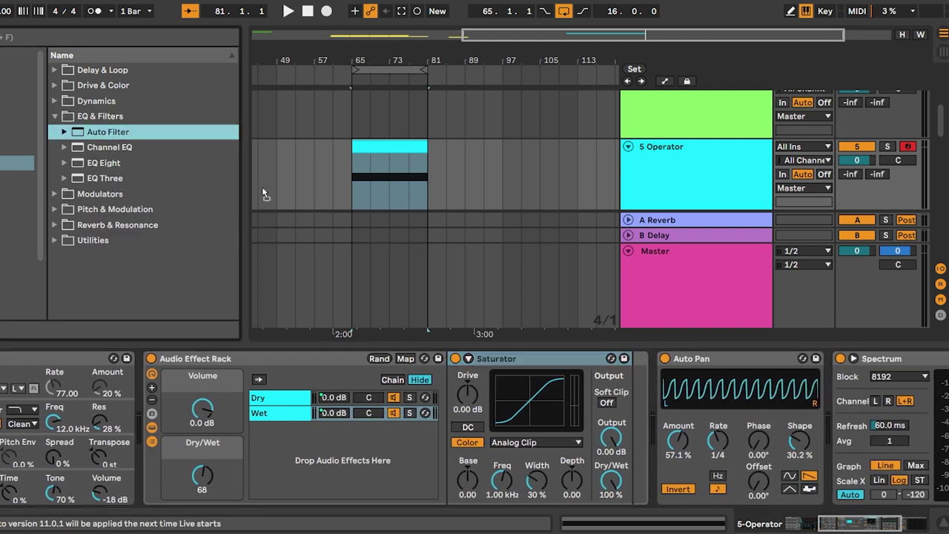
drag(264, 194, 468, 398)
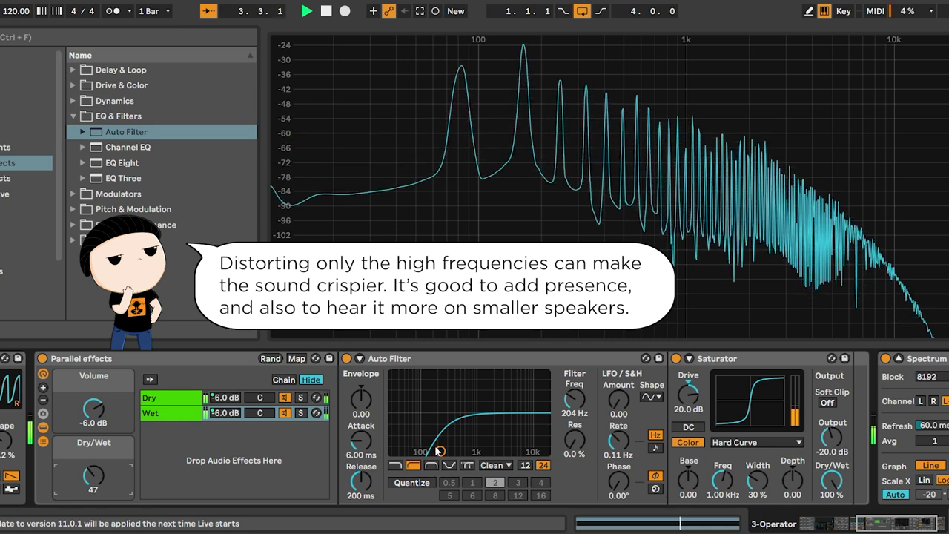
Raise Auto Filter resonance to 39 %, switch it to band-pass, and centre it near 386 Hz.
drag(440, 450, 444, 438)
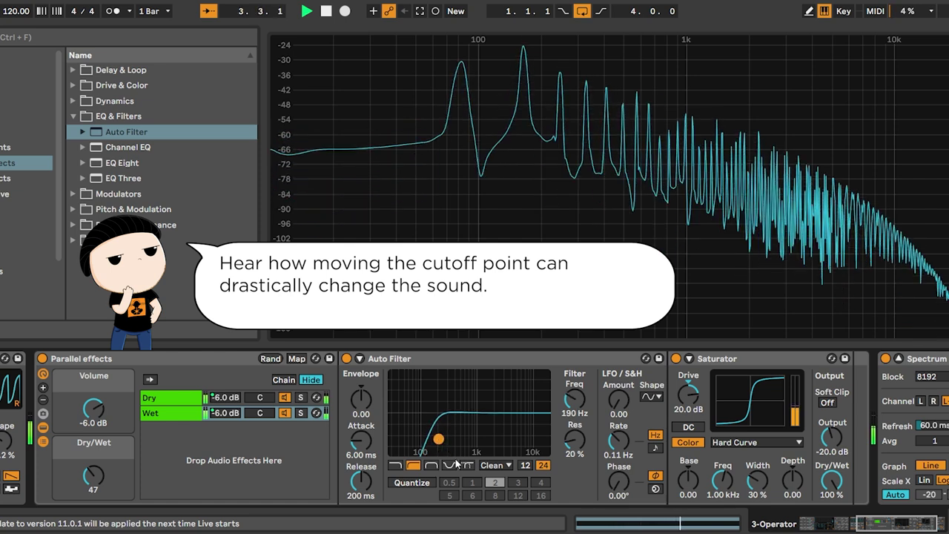
click(430, 465)
drag(438, 438, 463, 428)
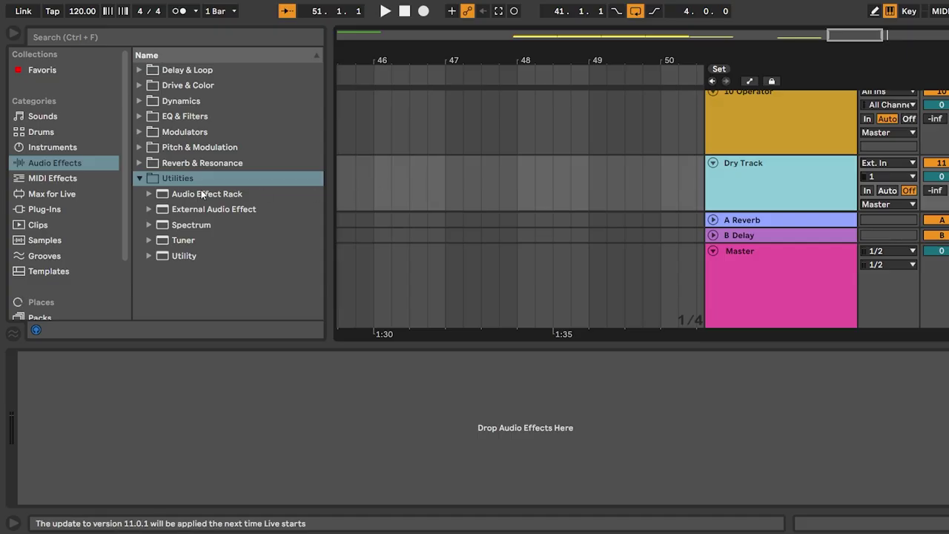
drag(206, 194, 250, 423)
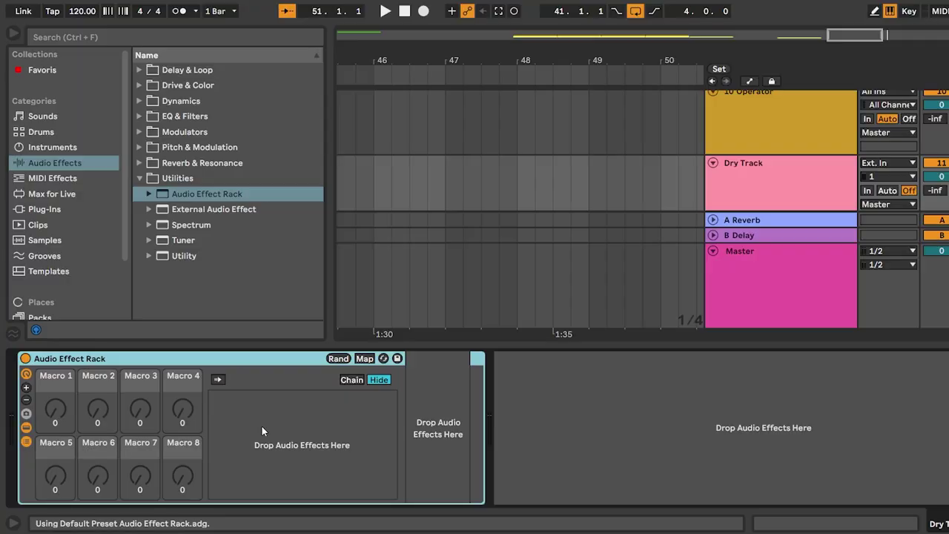
Create two chains named Dry and Wet, and give the Wet chain a band-pass Auto Filter near 323 Hz.
right_click(263, 427)
click(280, 437)
right_click(278, 436)
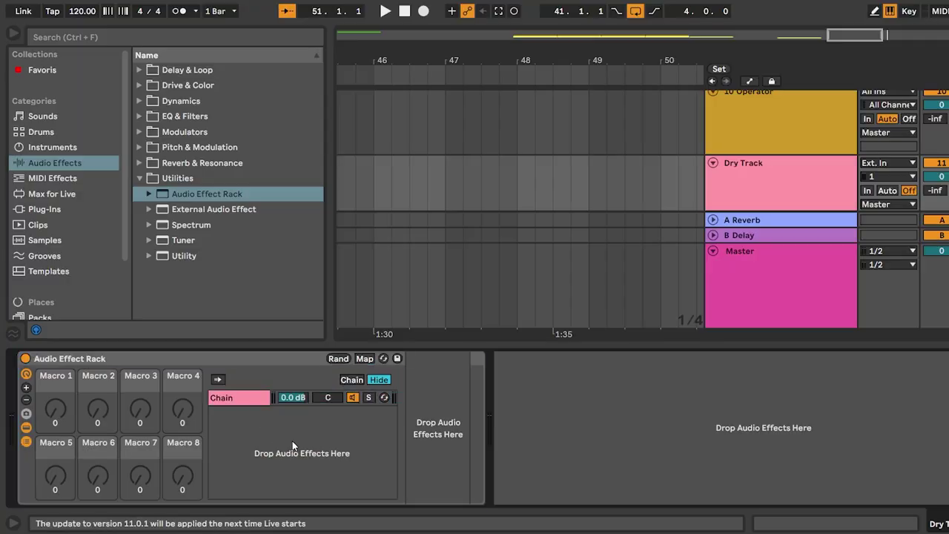
click(292, 445)
key(ctrl+r)
text(Dry)
key(Tab)
text(We)
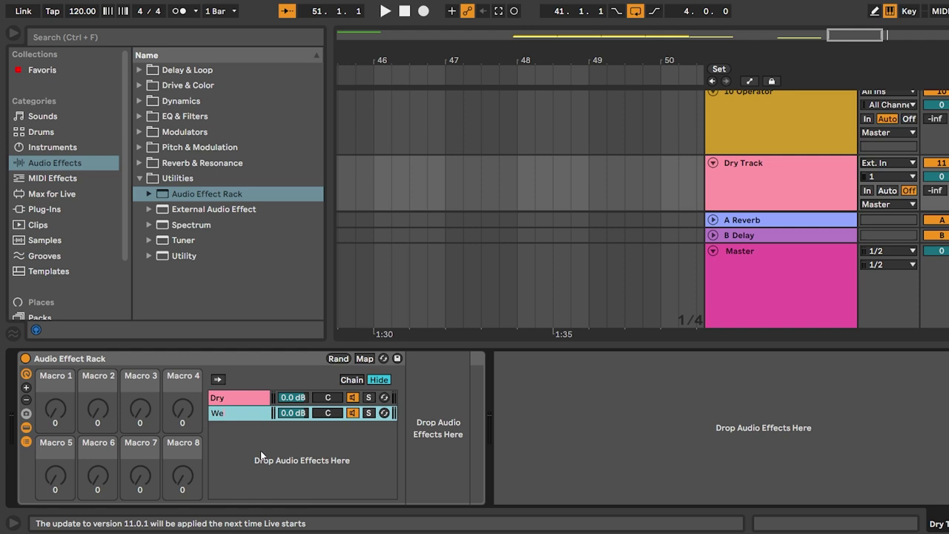
text(t)
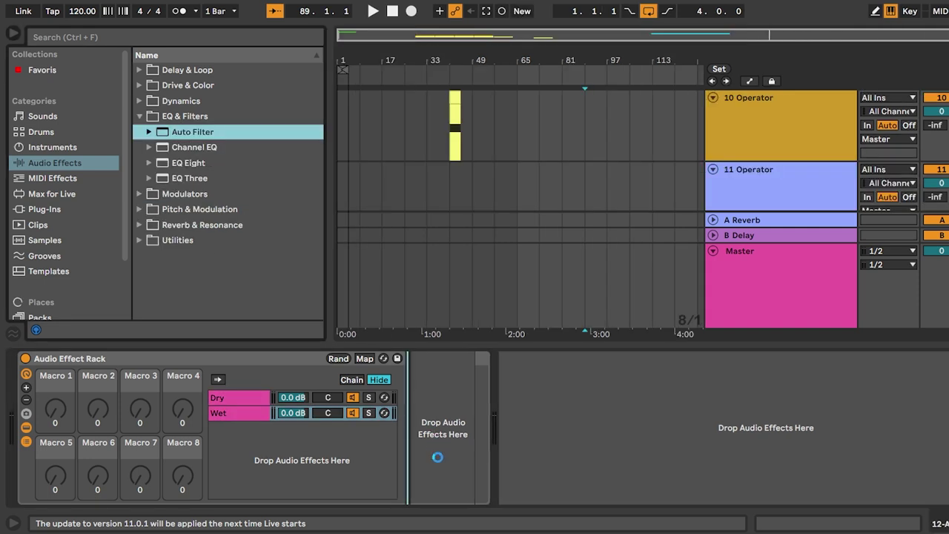
click(499, 465)
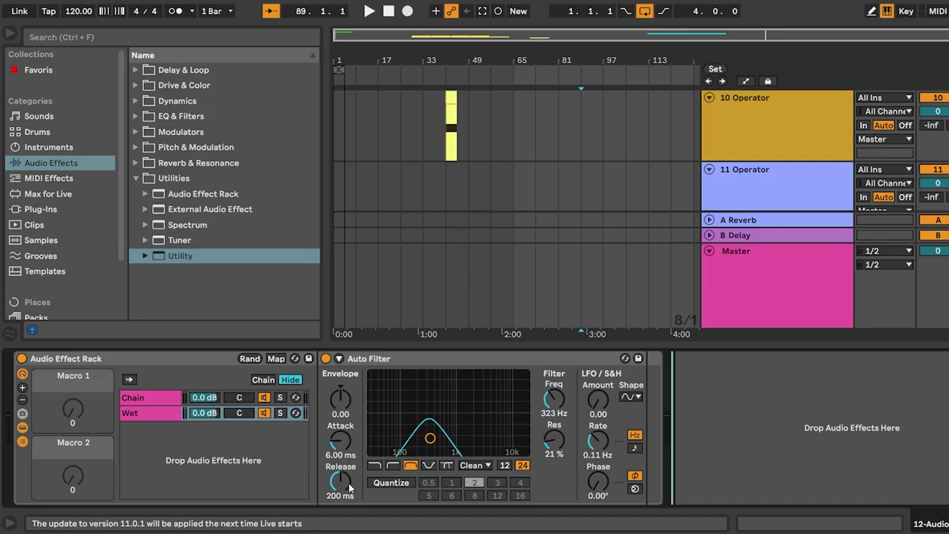
In the nested Wet chain, map the Auto Filter's frequency and resonance to the inner rack's first two macros.
click(157, 419)
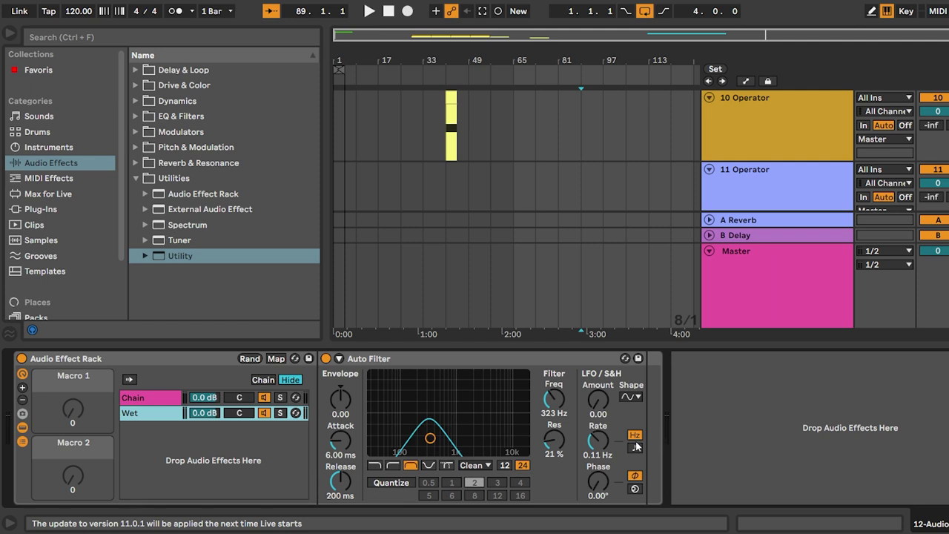
click(151, 404)
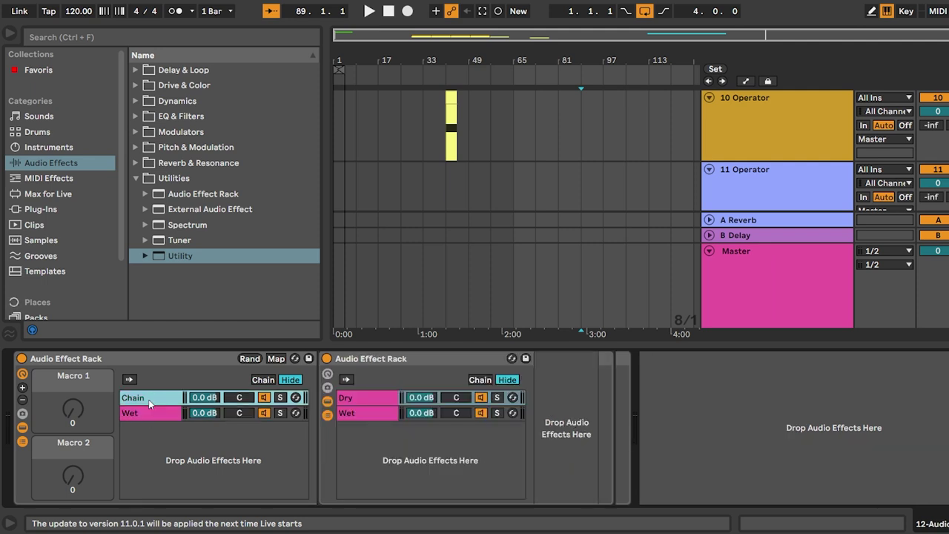
click(348, 400)
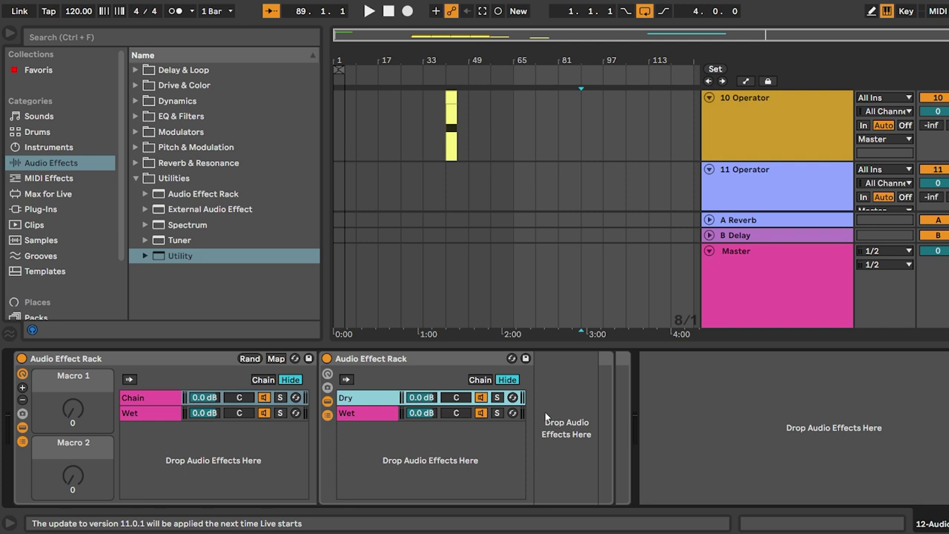
click(364, 413)
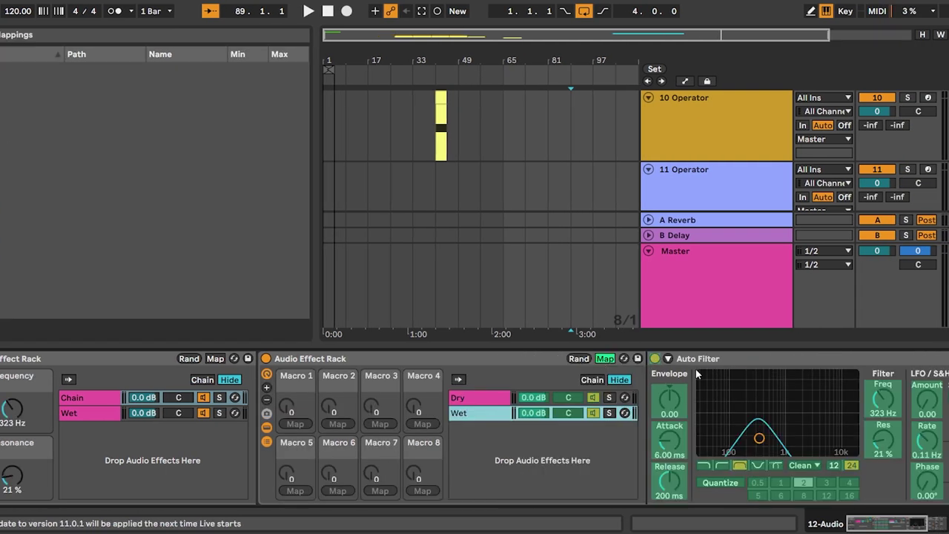
click(880, 398)
click(295, 423)
click(883, 439)
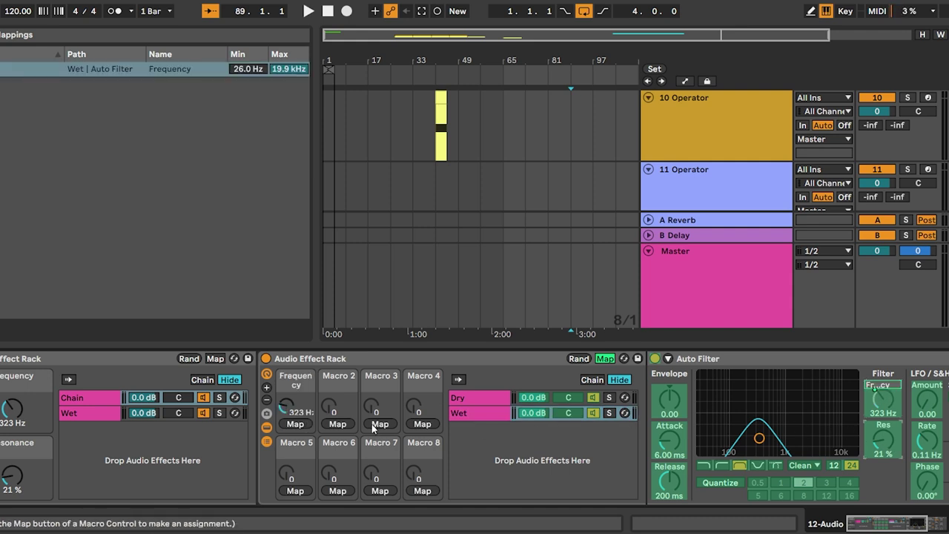
click(337, 423)
Link the inner Frequency and Resonance macros to the outer rack's Frequency and Resonance macros.
click(215, 358)
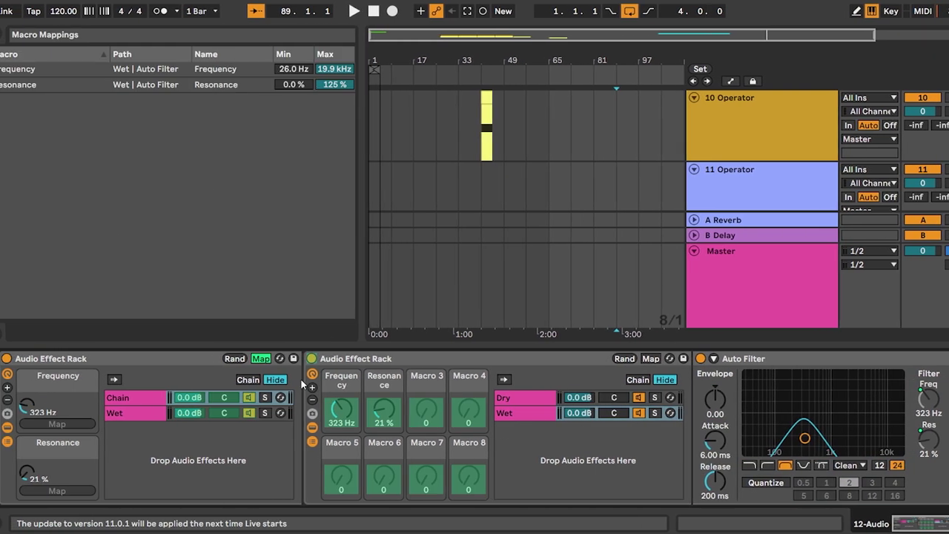
click(356, 408)
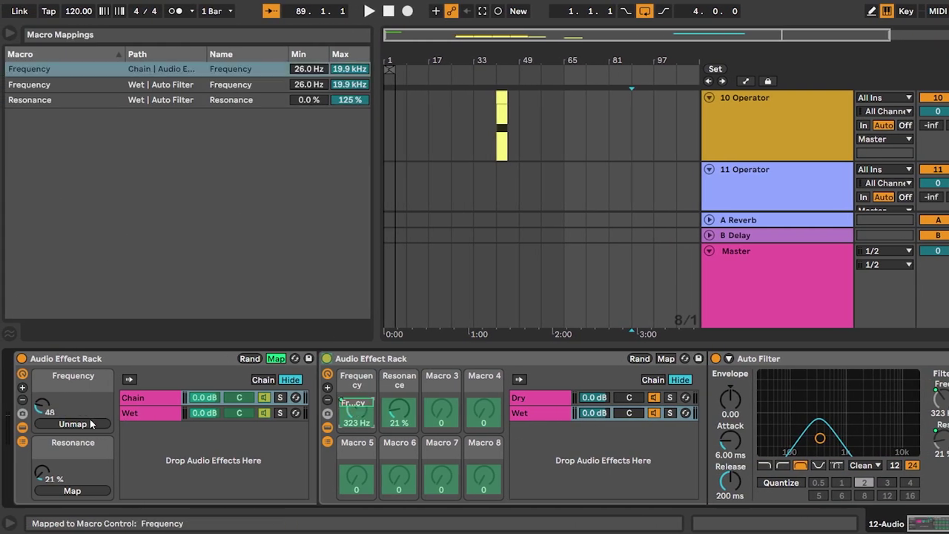
click(100, 485)
click(276, 359)
click(327, 374)
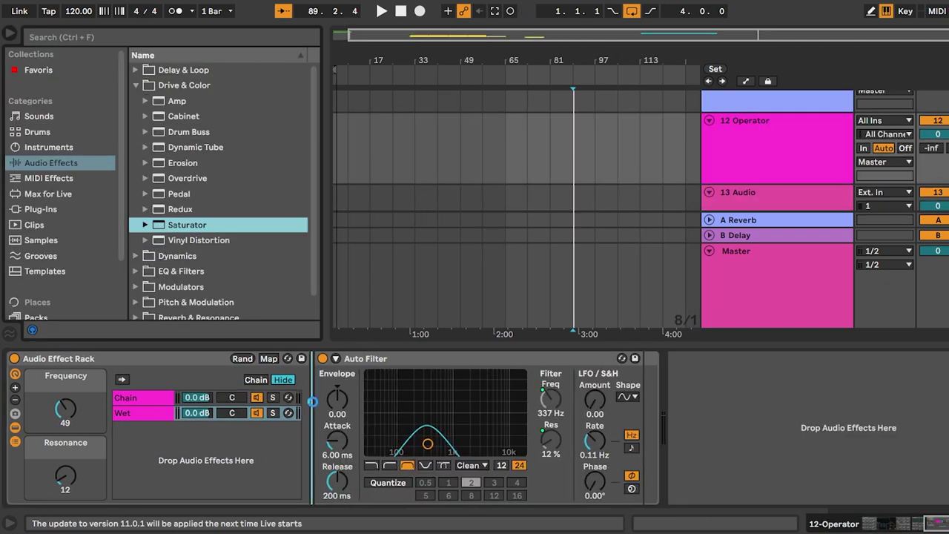
Insert a Hard Curve Saturator at about -20 dB output, then set the Frequency macro to 54 and Resonance to 12.
drag(187, 225, 331, 374)
drag(474, 437, 474, 467)
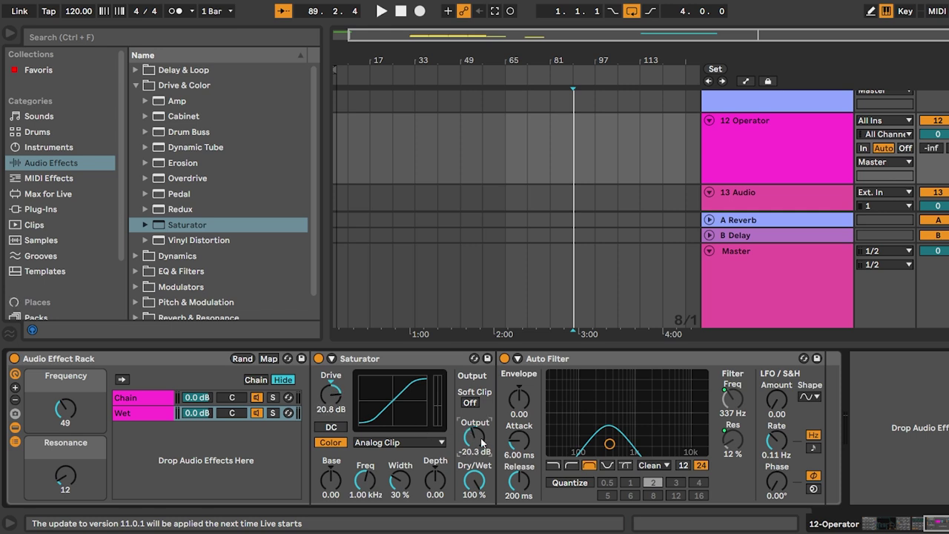
click(400, 441)
click(386, 482)
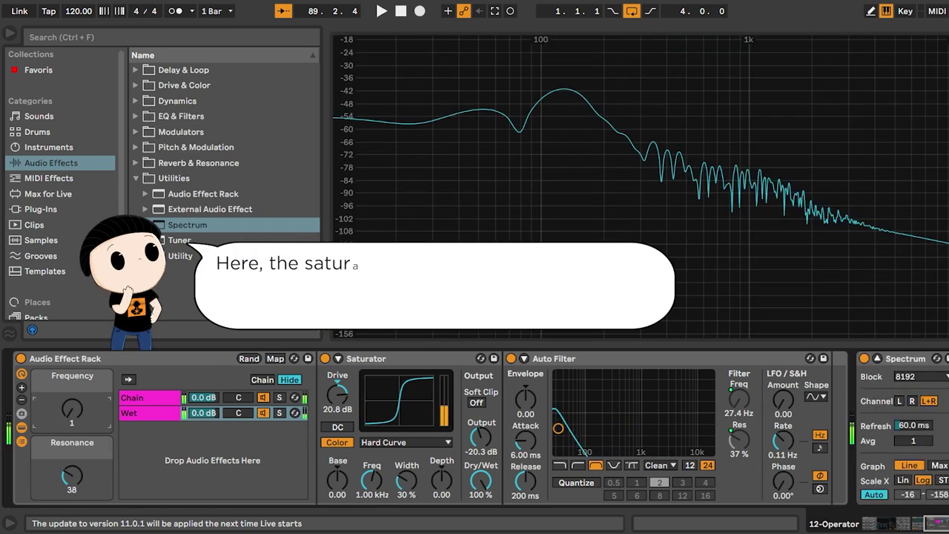
drag(72, 407, 72, 339)
mouse_move(64, 461)
mouse_down()
mouse_move(72, 415)
mouse_move(71, 470)
mouse_up()
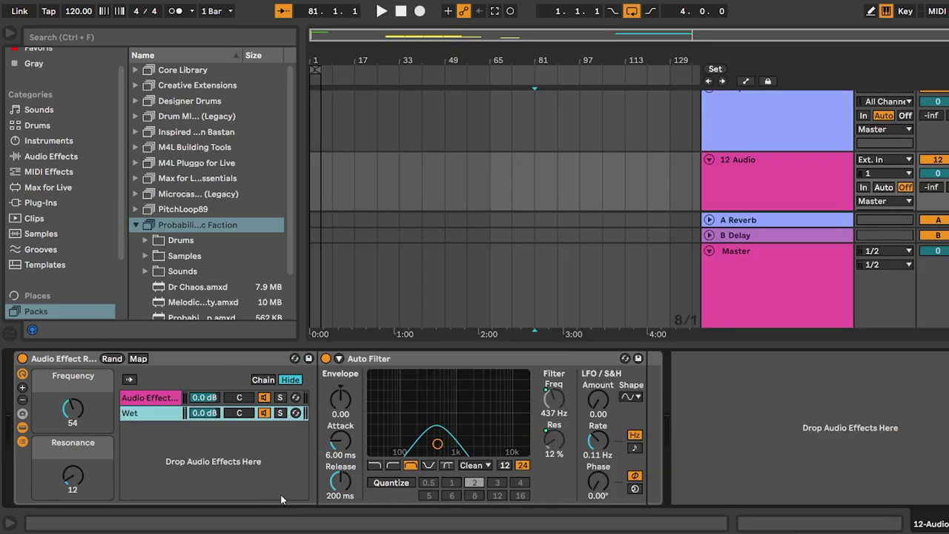
Switch the filter to low-pass and rename the first chain 'High'.
click(374, 465)
click(172, 401)
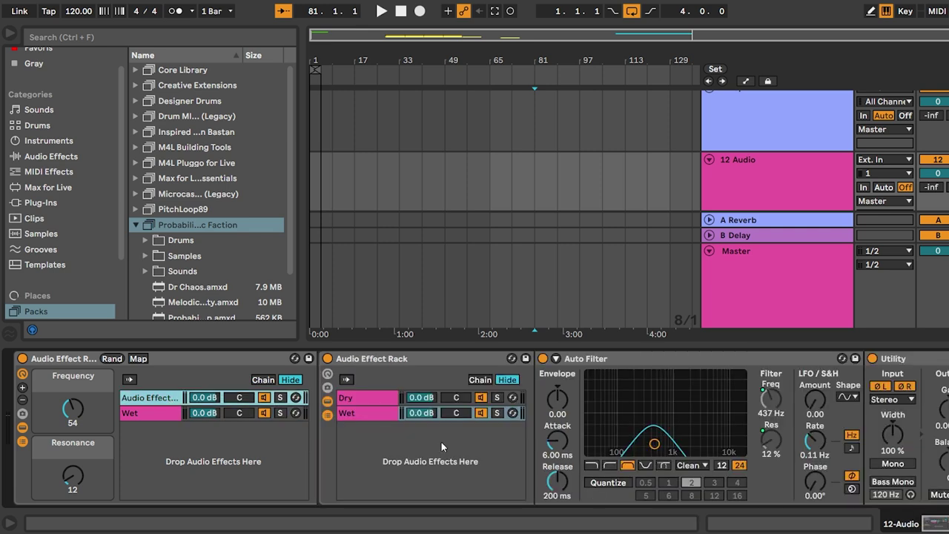
click(591, 466)
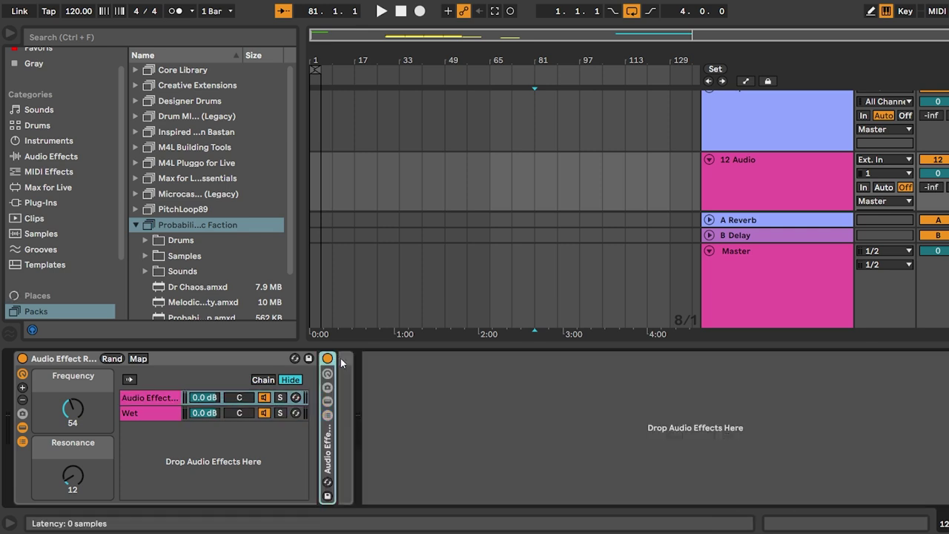
key(ctrl+r)
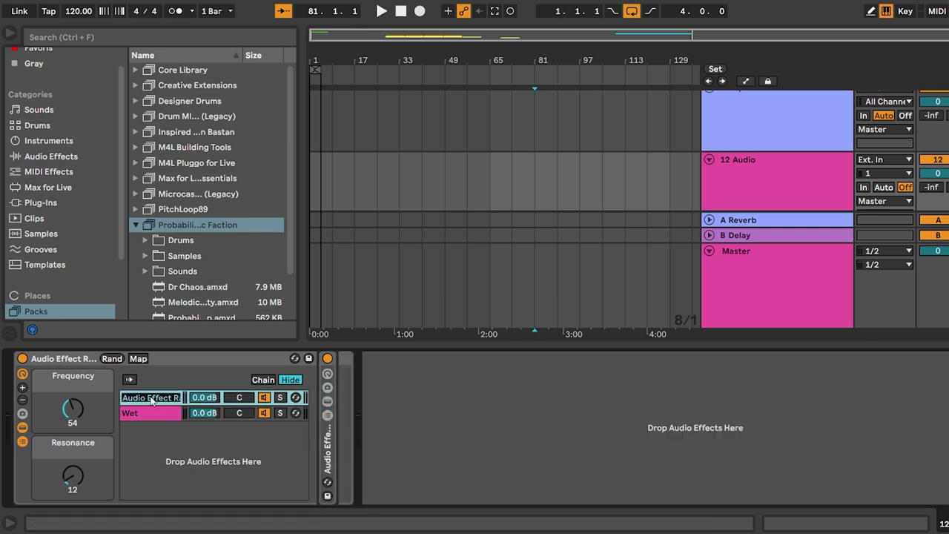
text(High)
click(150, 413)
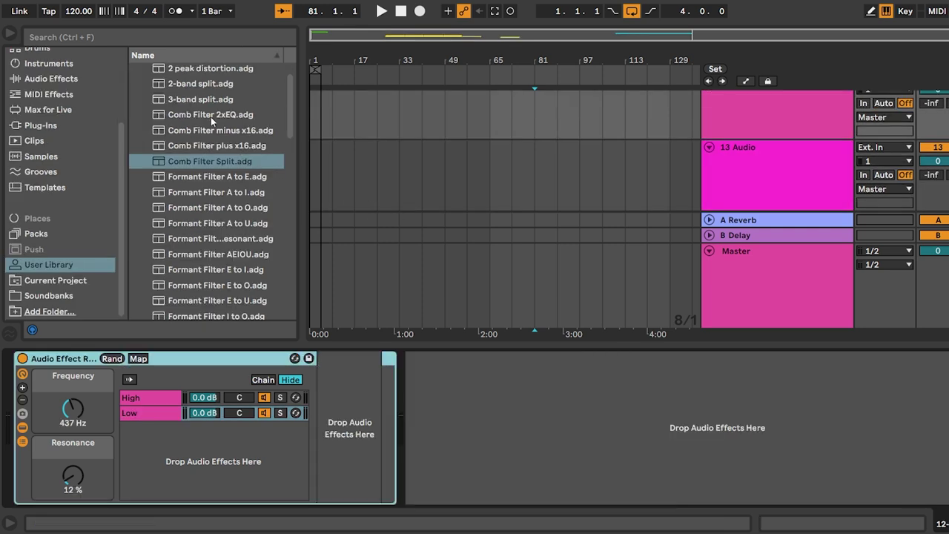
Add the Comb Filter 2xEQ preset and map its FREQ to Macro 1 and RES to Macro 2.
drag(210, 116, 346, 404)
click(138, 358)
click(356, 411)
click(99, 423)
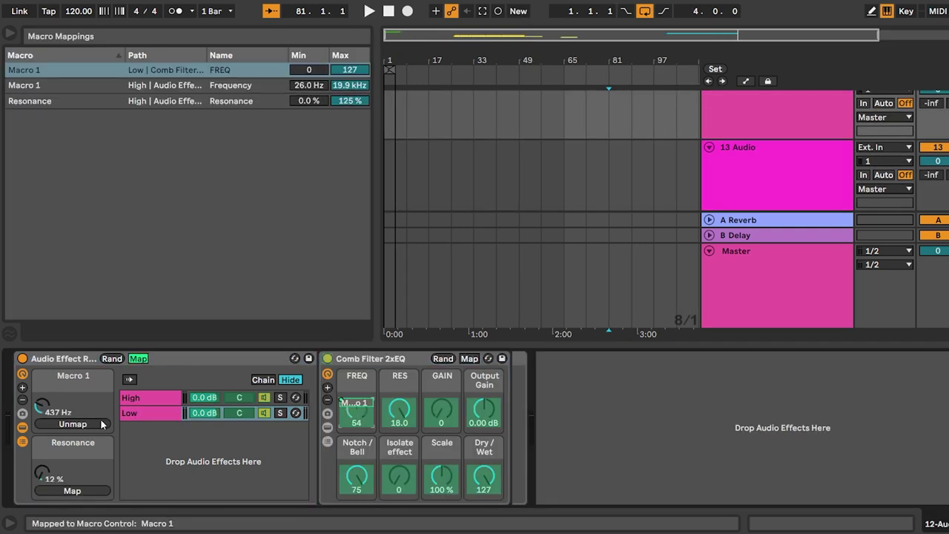
click(72, 490)
click(138, 358)
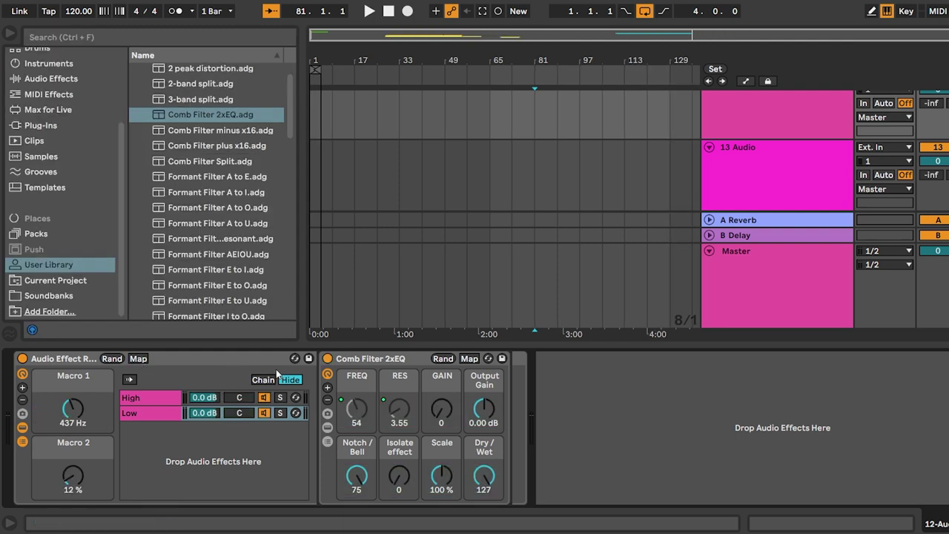
click(329, 429)
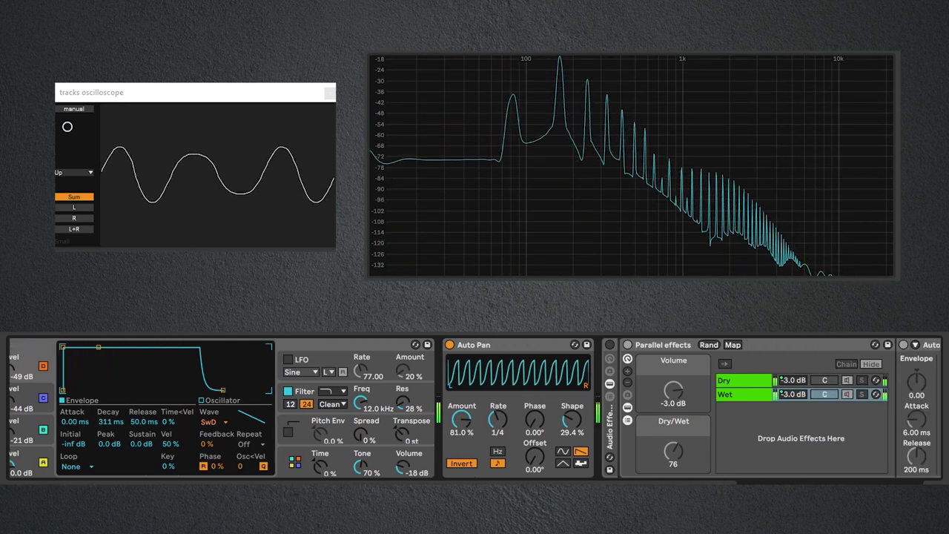
Toggle the low-end Parallel effects rack on, off and on again to compare the distortion.
scroll(475, 408, right, 5)
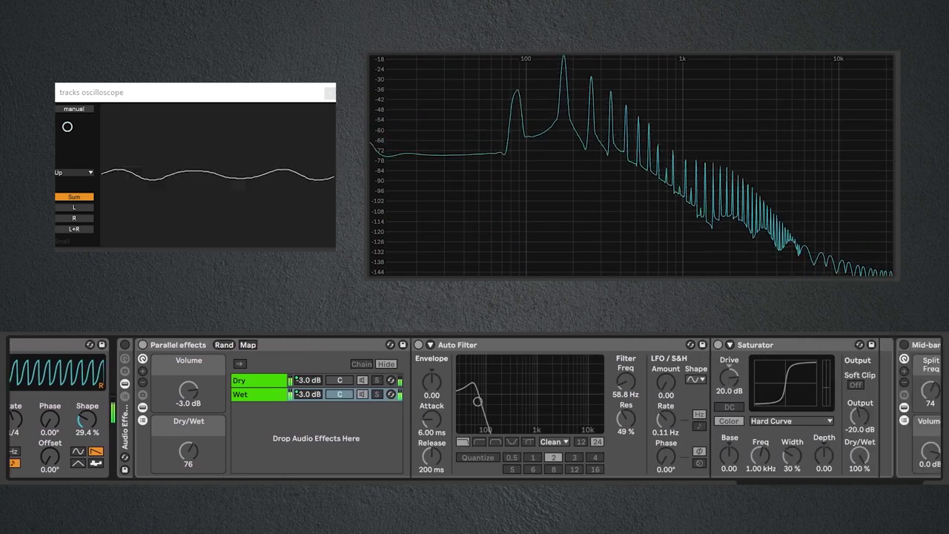
click(126, 346)
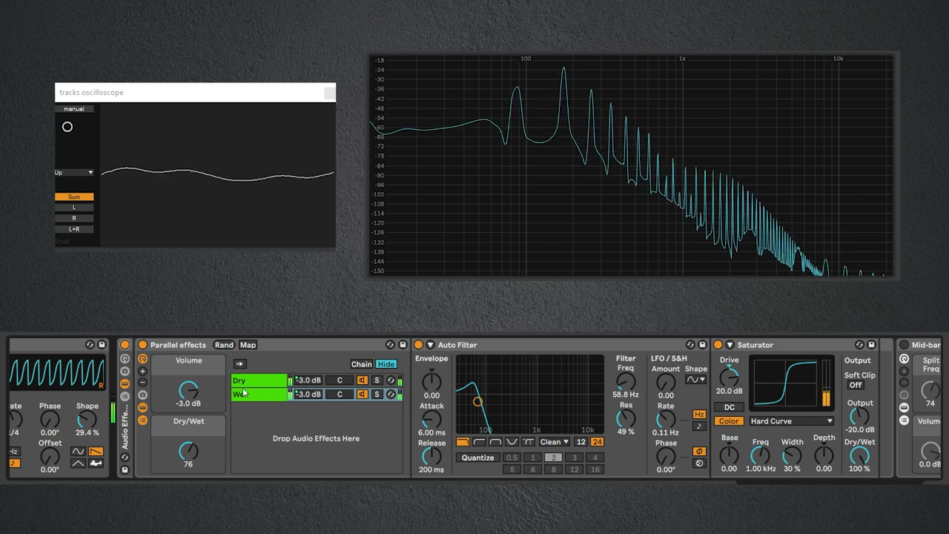
click(125, 346)
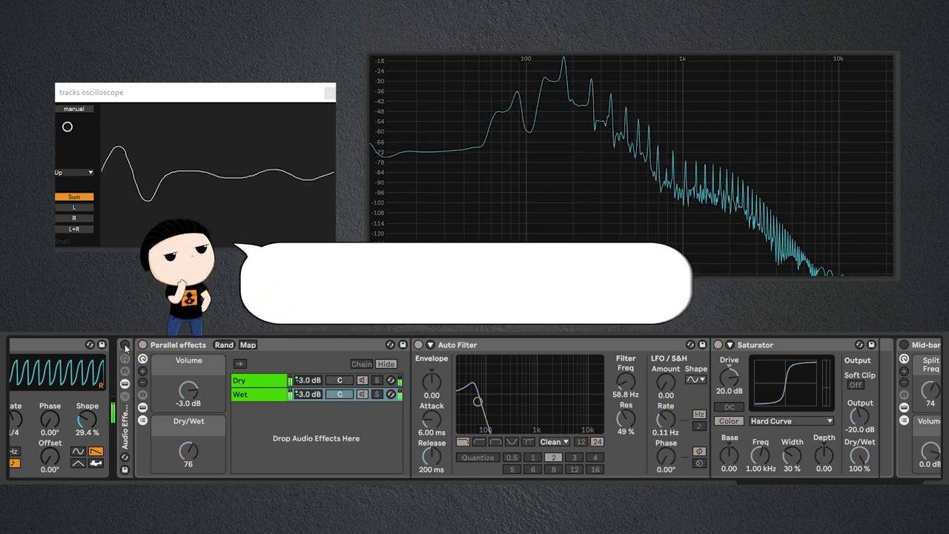
click(124, 345)
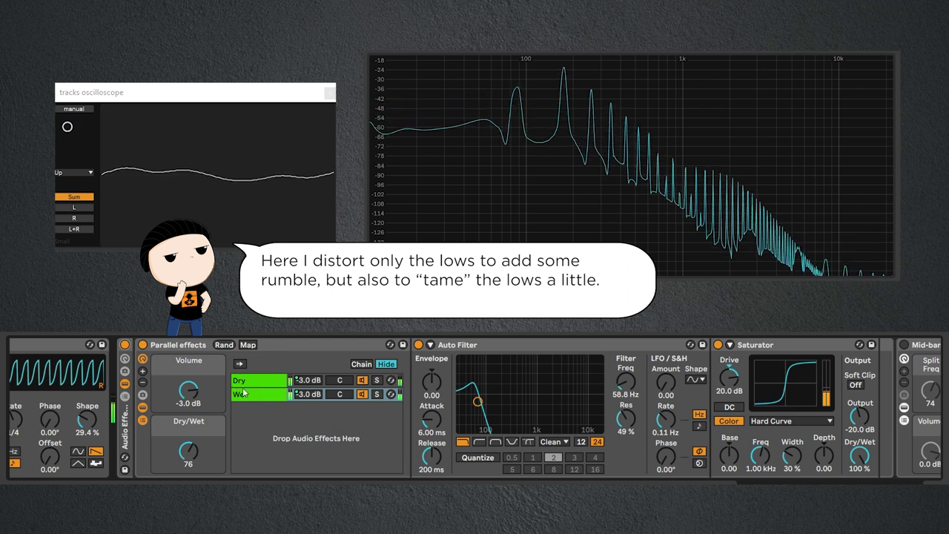
Turn on the Mid-band split distortion rack.
scroll(402, 458, right, 10)
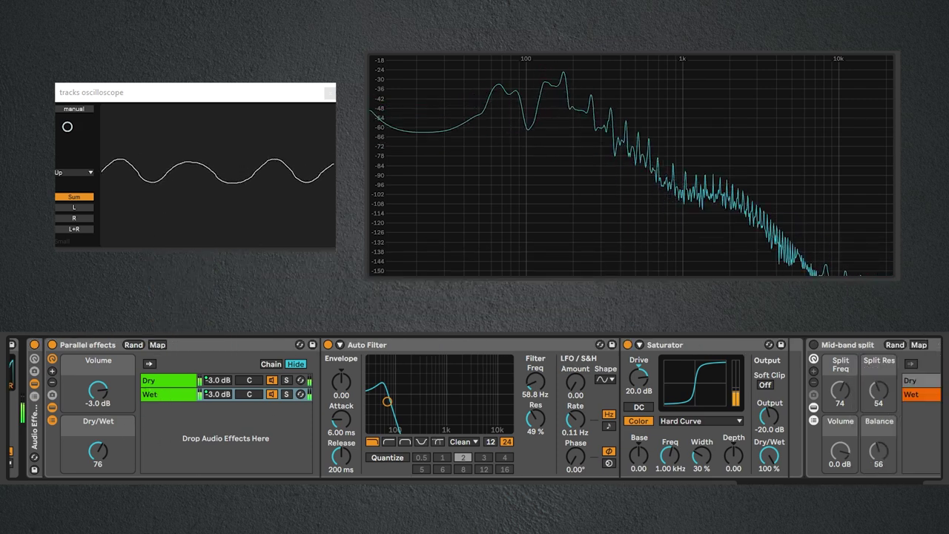
scroll(725, 453, right, 5)
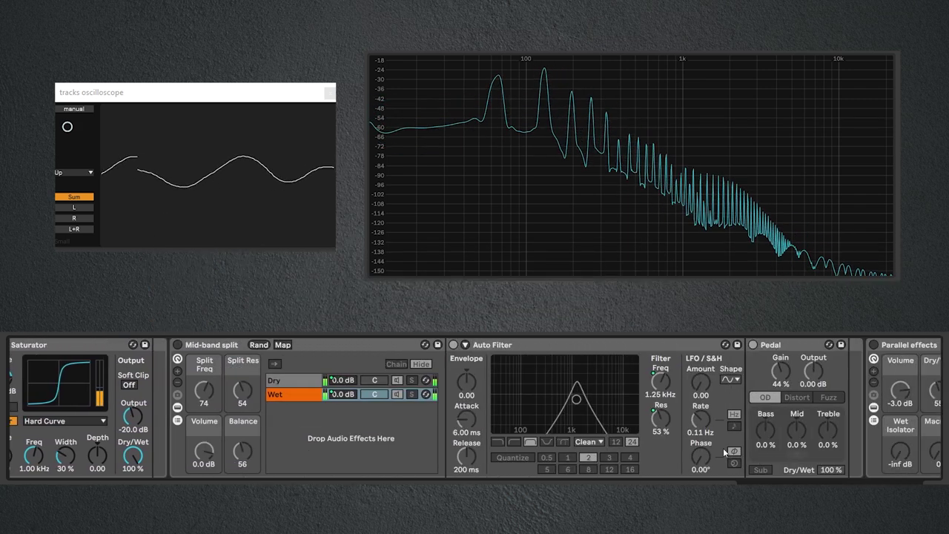
click(178, 345)
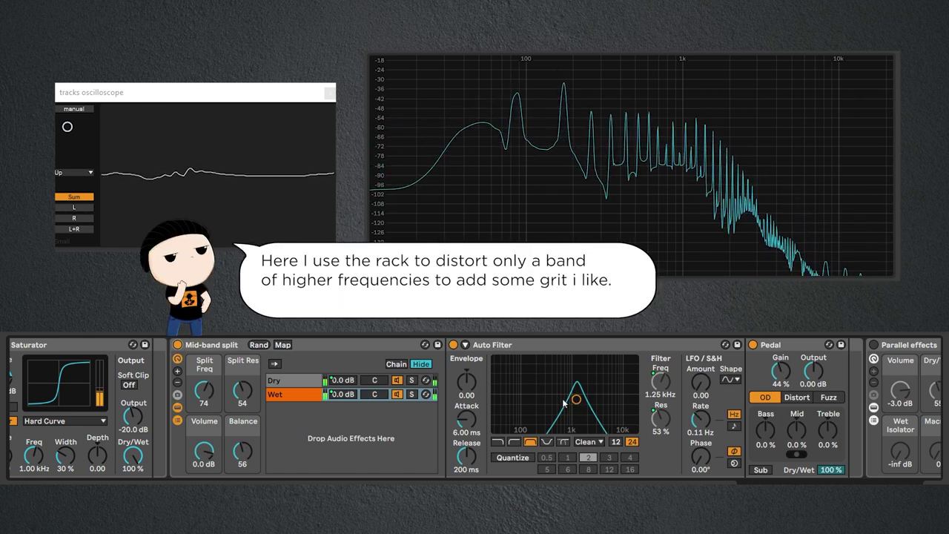
Enable the EQ Eight and Saturator parallel rack, toggling EQ band 1 off and on to compare.
scroll(247, 366, right, 15)
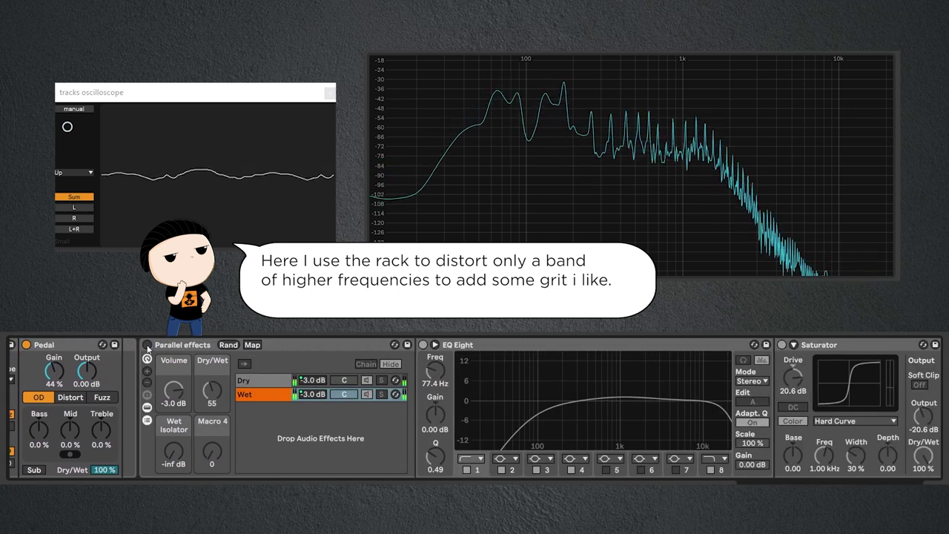
click(147, 345)
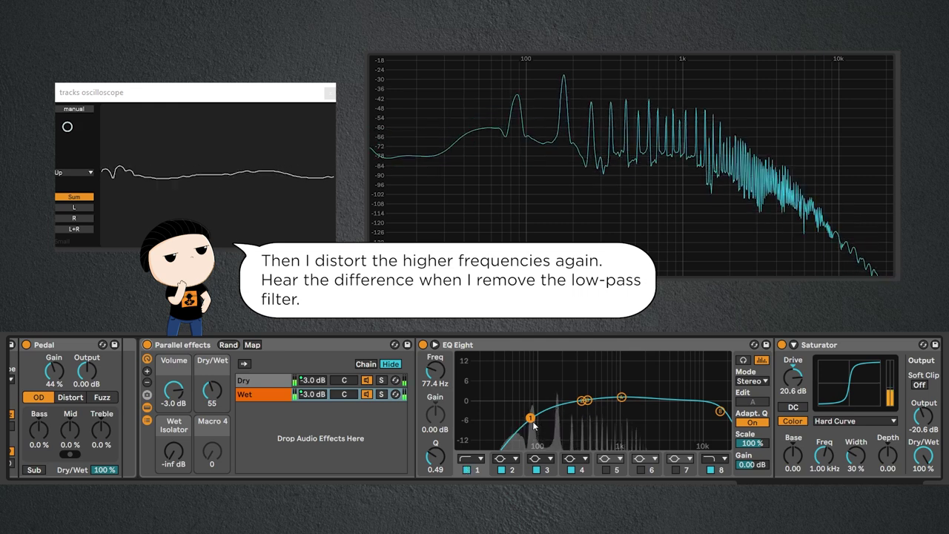
click(466, 469)
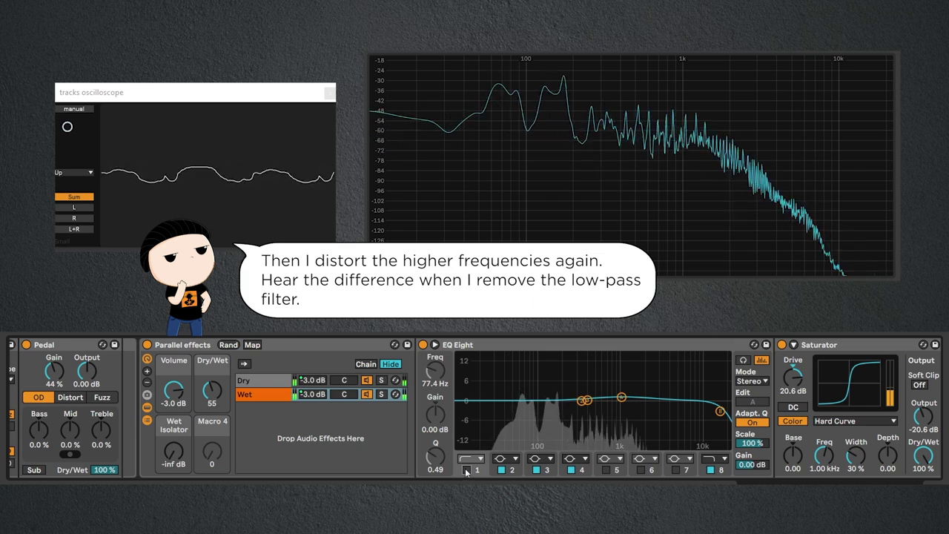
click(466, 469)
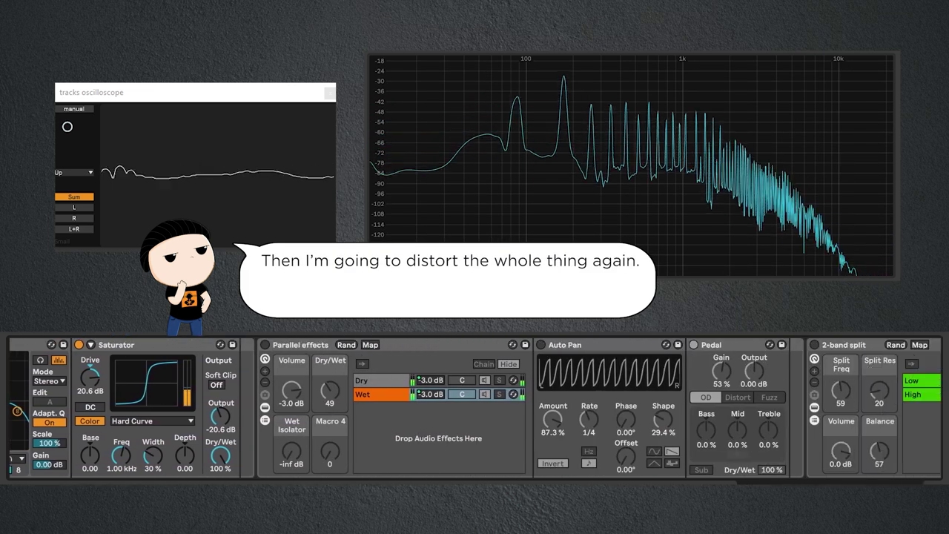
Turn on the full-signal Pedal distortion rack and the Auto Pan.
click(265, 345)
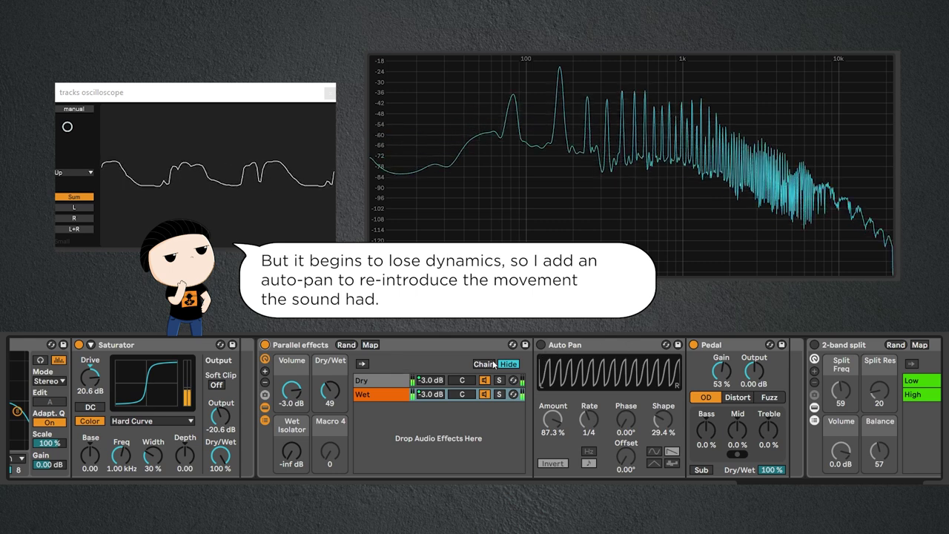
click(541, 344)
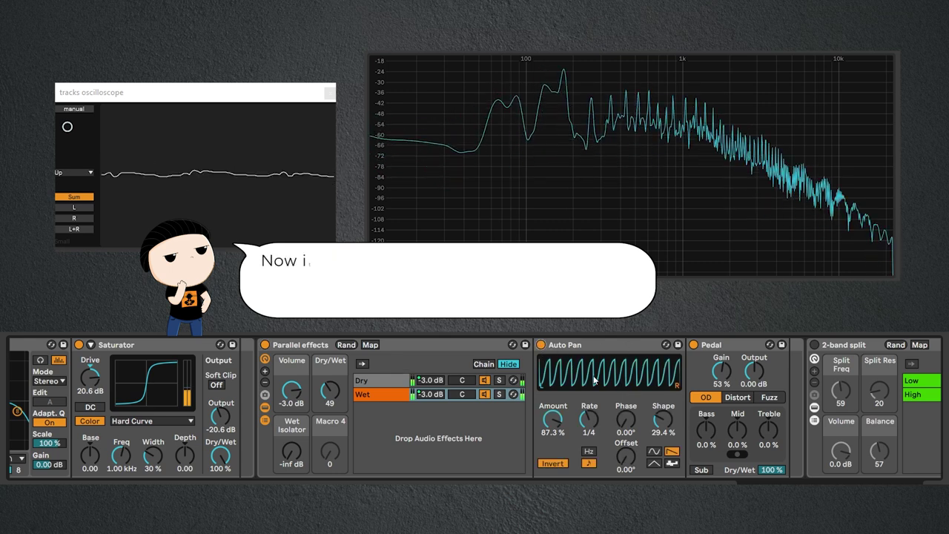
scroll(530, 439, right, 10)
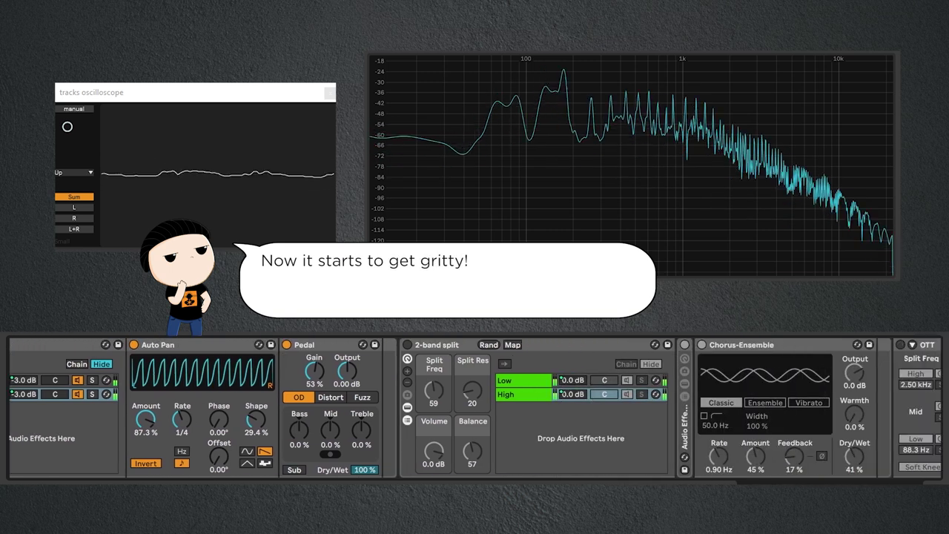
Inspect the 2-band split's Low and High chains and switch the chorus rack on.
click(439, 382)
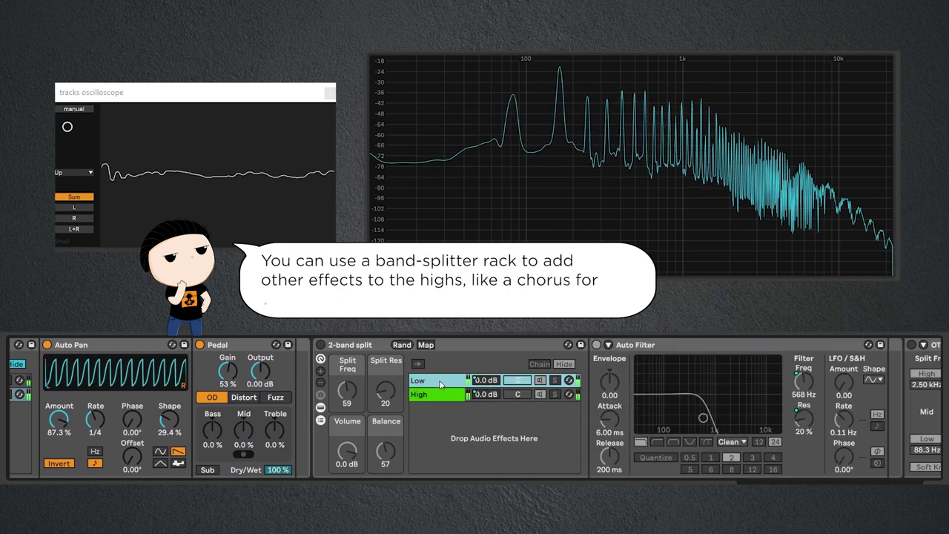
click(445, 396)
click(320, 346)
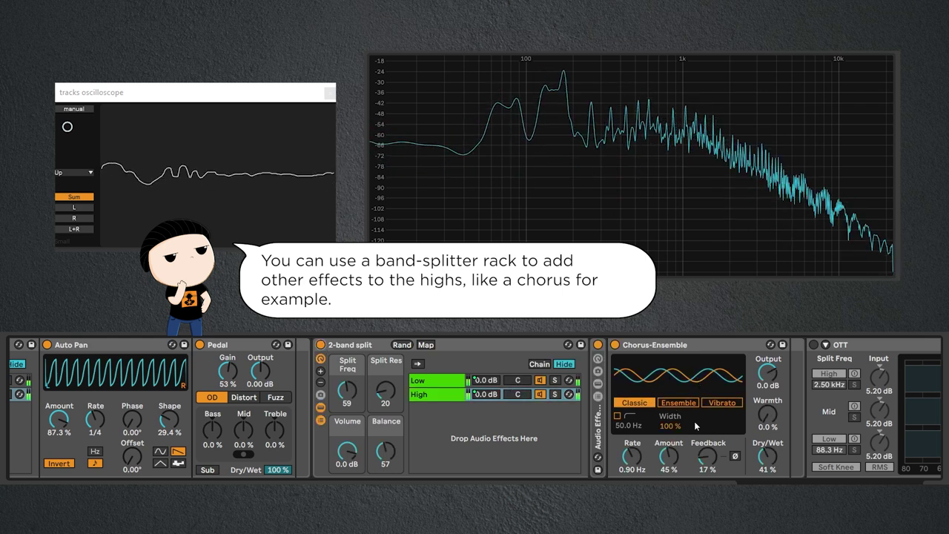
scroll(435, 360, right, 5)
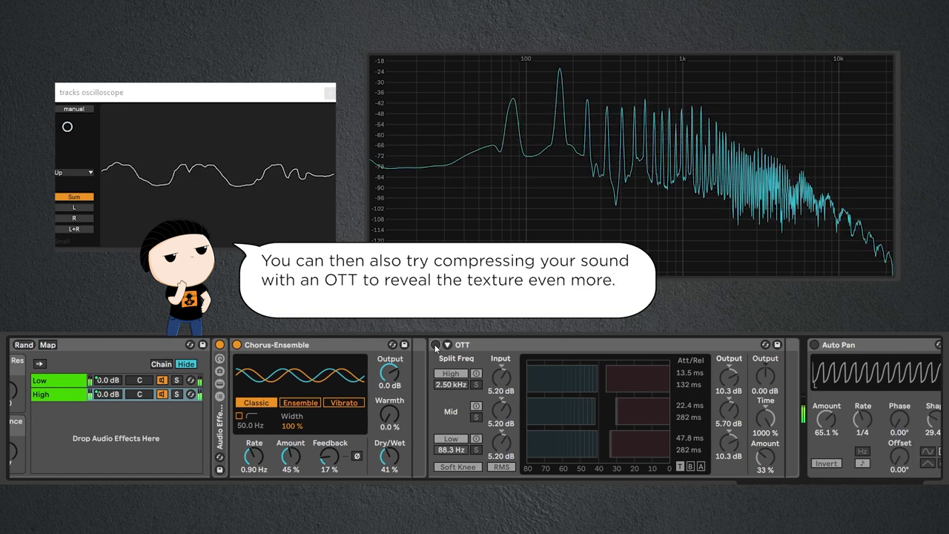
Switch on OTT with its Amount raised slightly, then enable the final Auto Pan.
click(435, 345)
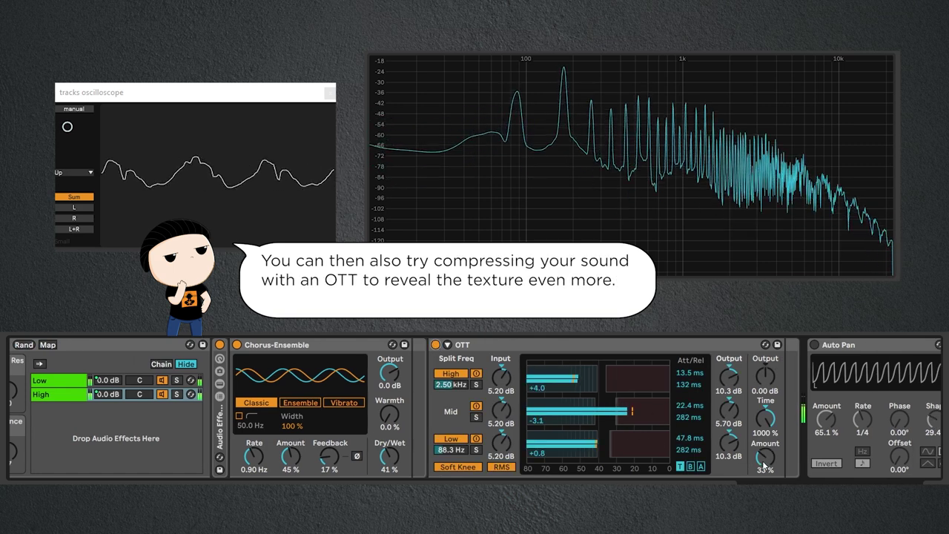
drag(766, 462, 766, 417)
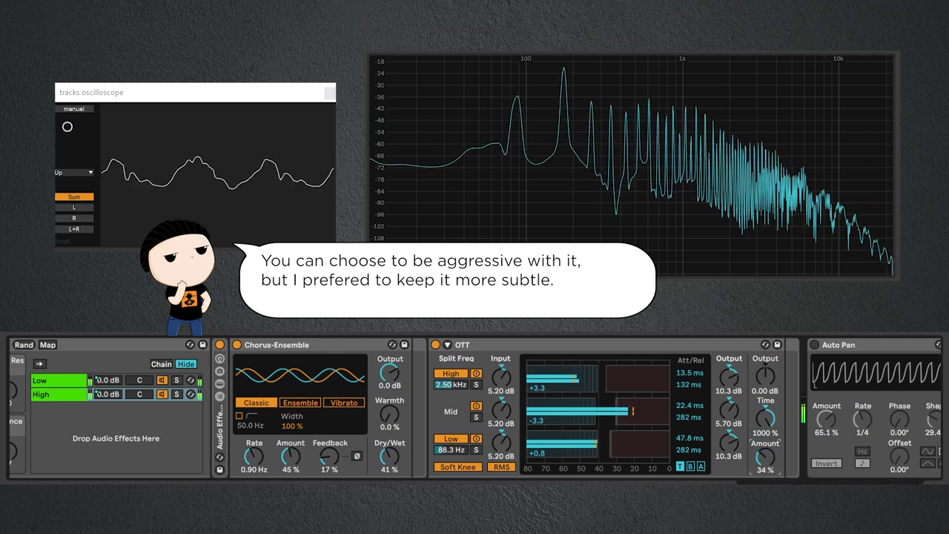
scroll(845, 475, right, 5)
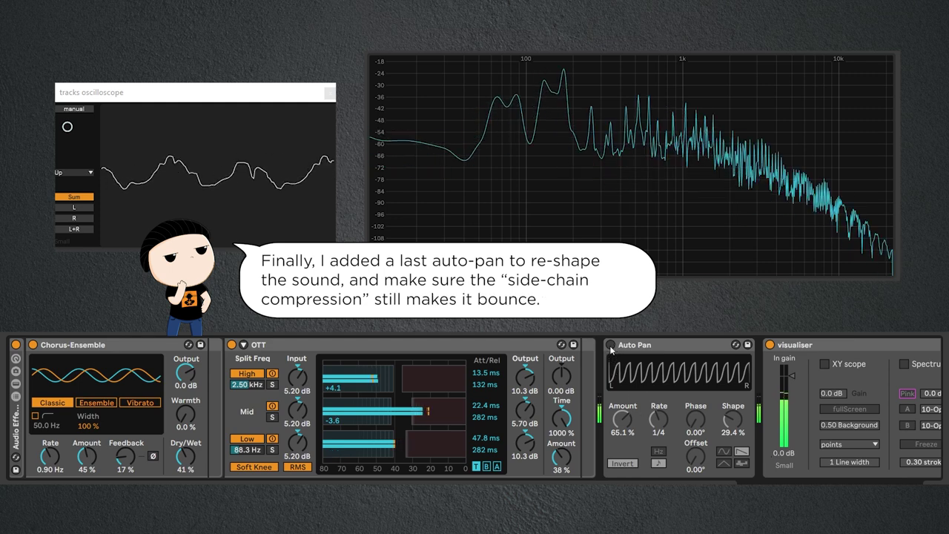
click(610, 344)
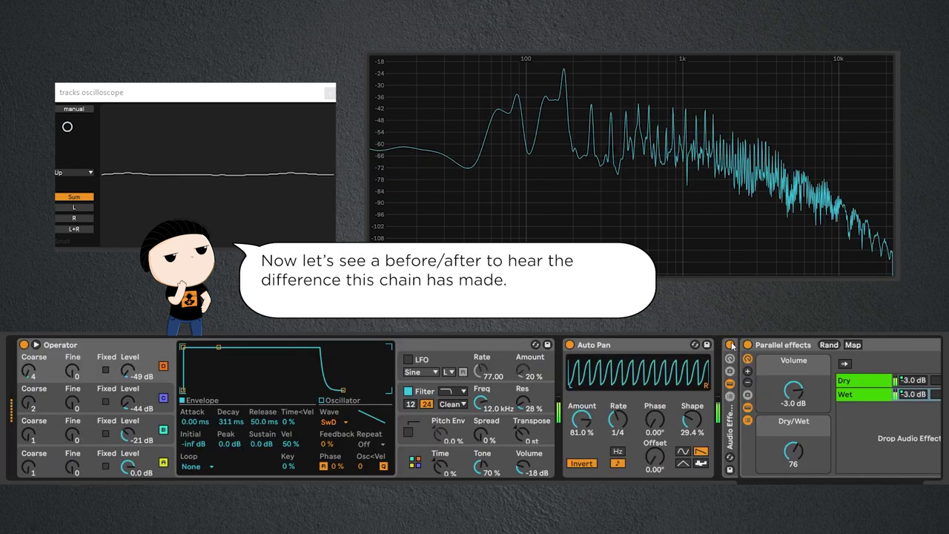
click(729, 345)
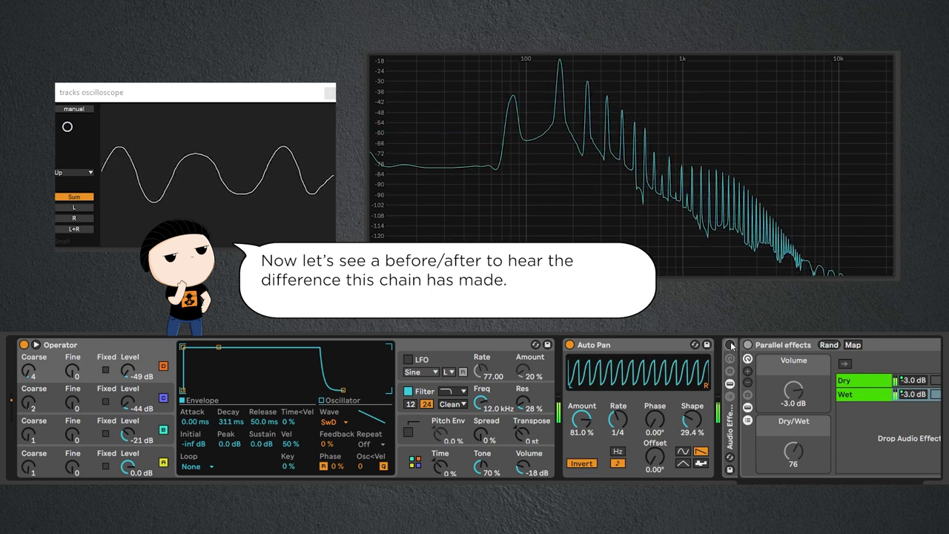
click(730, 345)
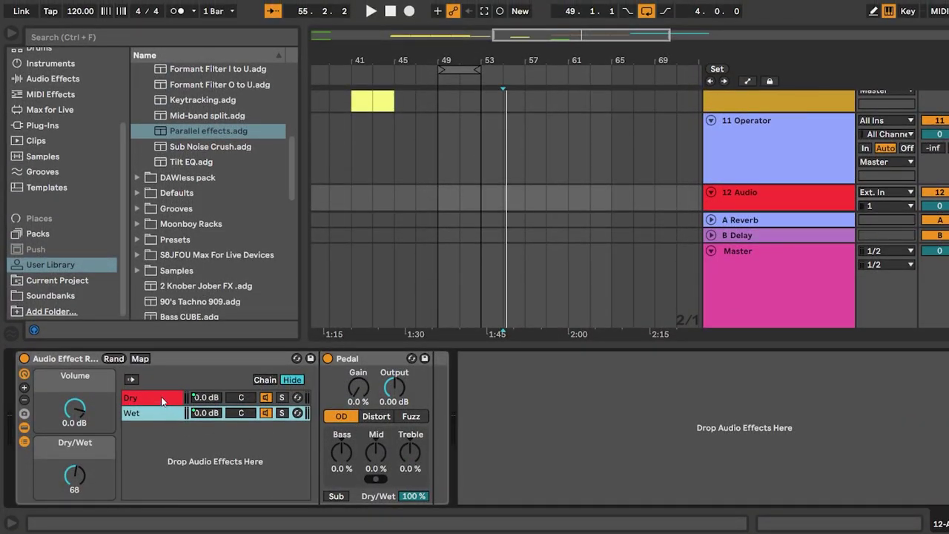
Show the empty Dry chain in the Audio Effect Rack's chain list.
click(162, 401)
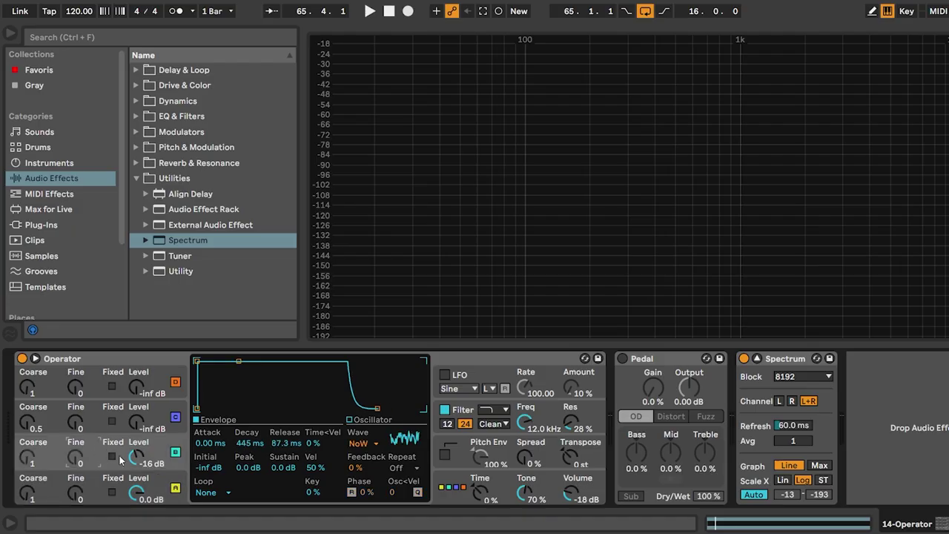
Enable the Pedal, raise its gain, and turn Operator's noise oscillator down.
click(96, 495)
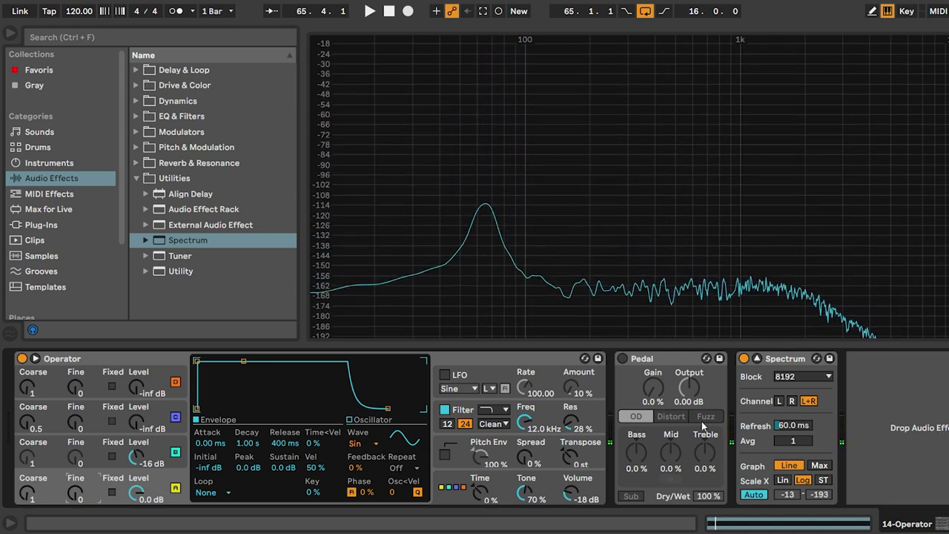
click(621, 358)
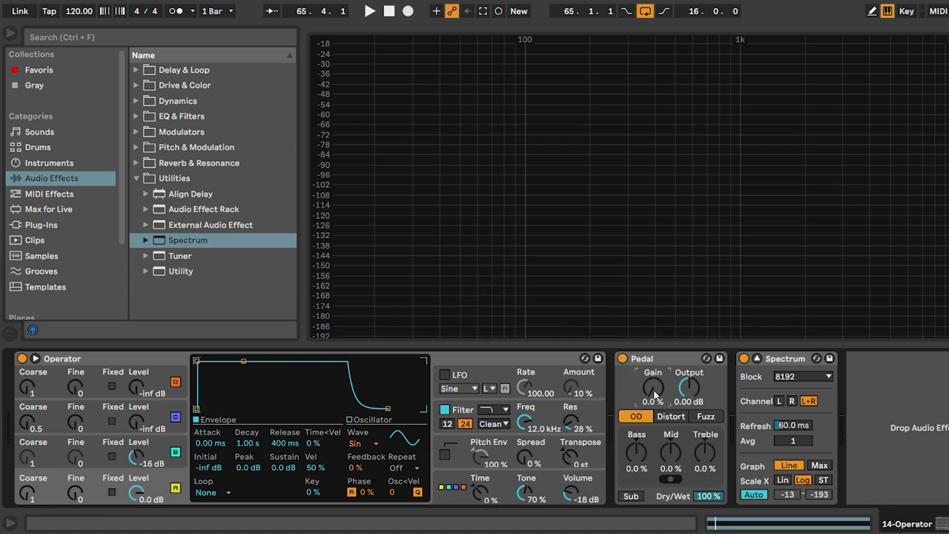
drag(654, 393, 654, 322)
click(137, 453)
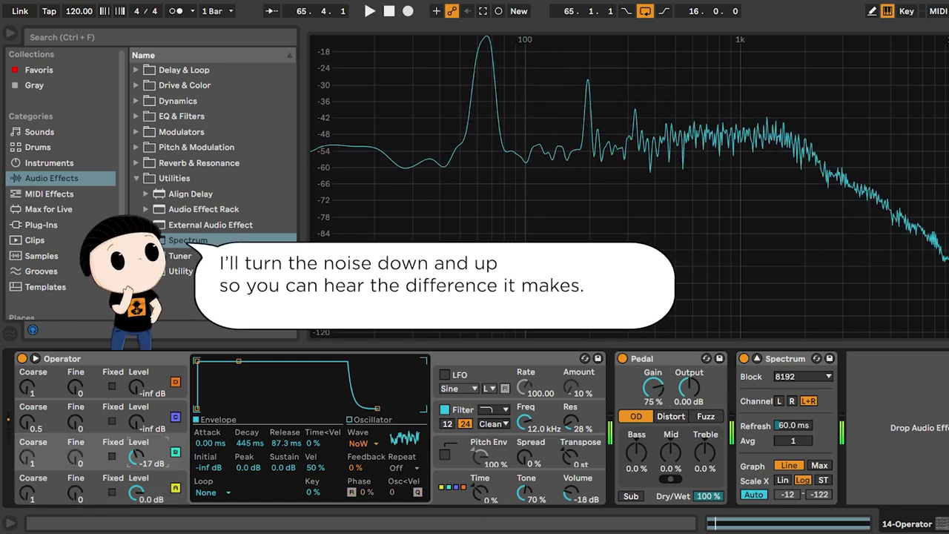
drag(137, 453, 137, 479)
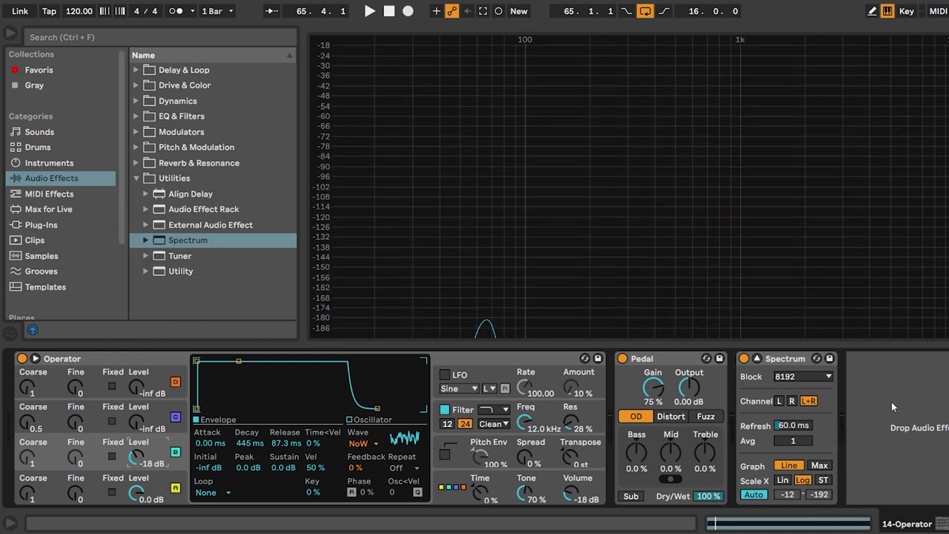
Switch the Pedal to Distort mode and bring the noise oscillator to -24 dB.
click(670, 416)
drag(653, 387, 653, 409)
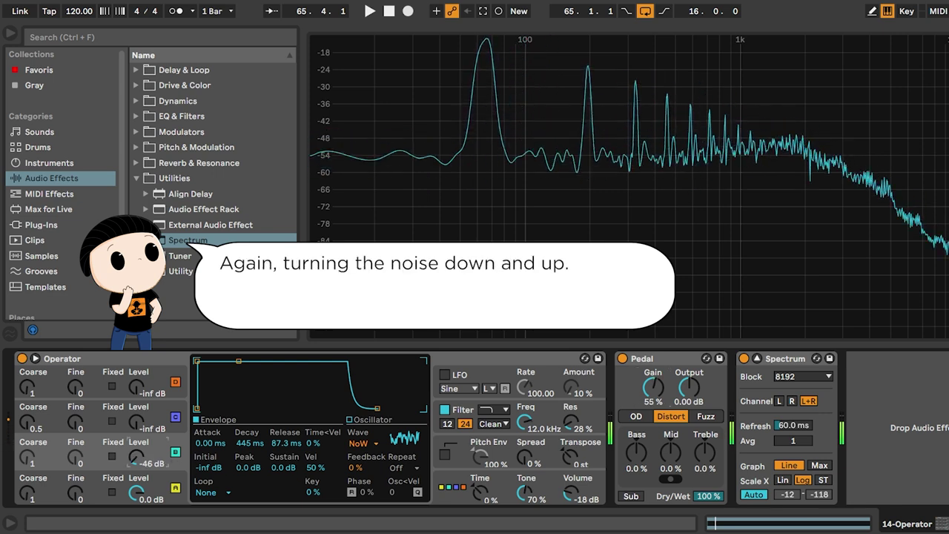
drag(143, 459, 143, 460)
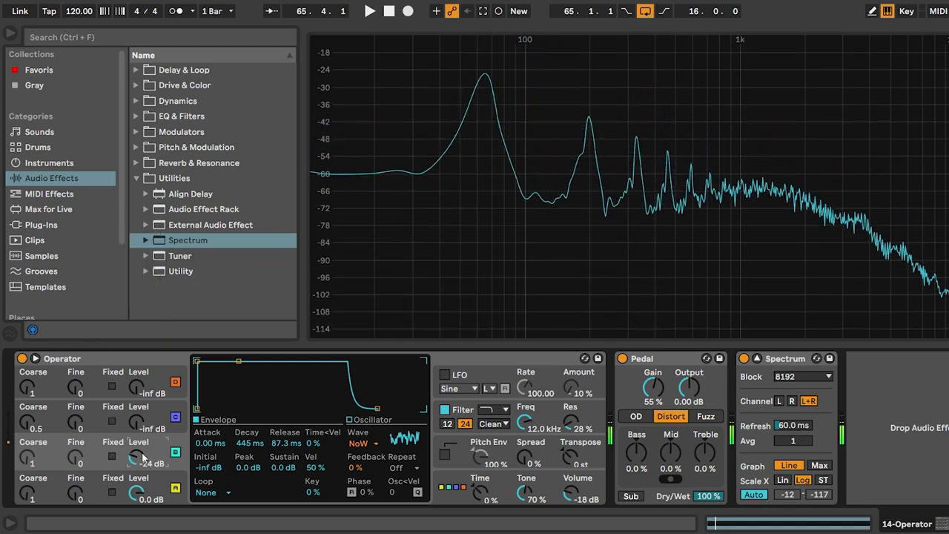
drag(144, 459, 145, 465)
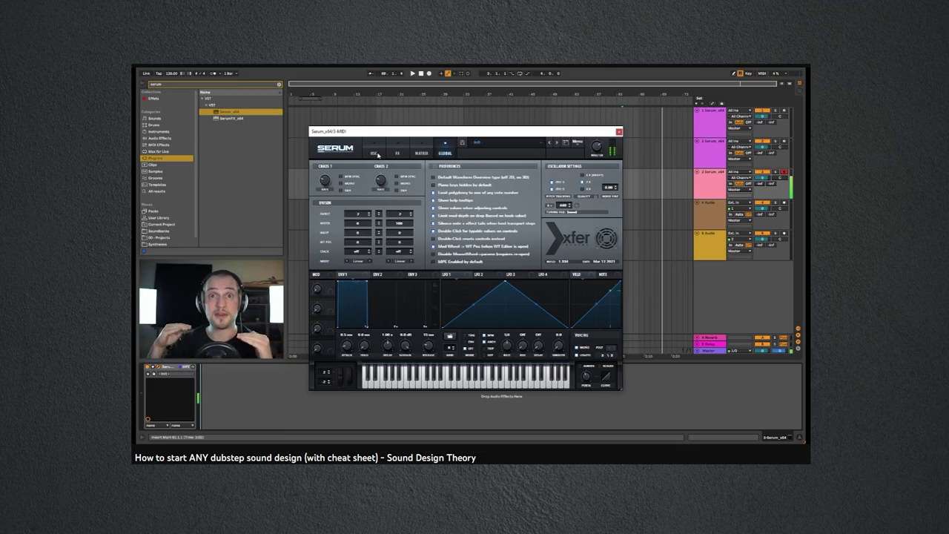
Bring up the 14-Sub Noise Crusher track's Operator and tweak oscillator A's unison detune.
click(444, 235)
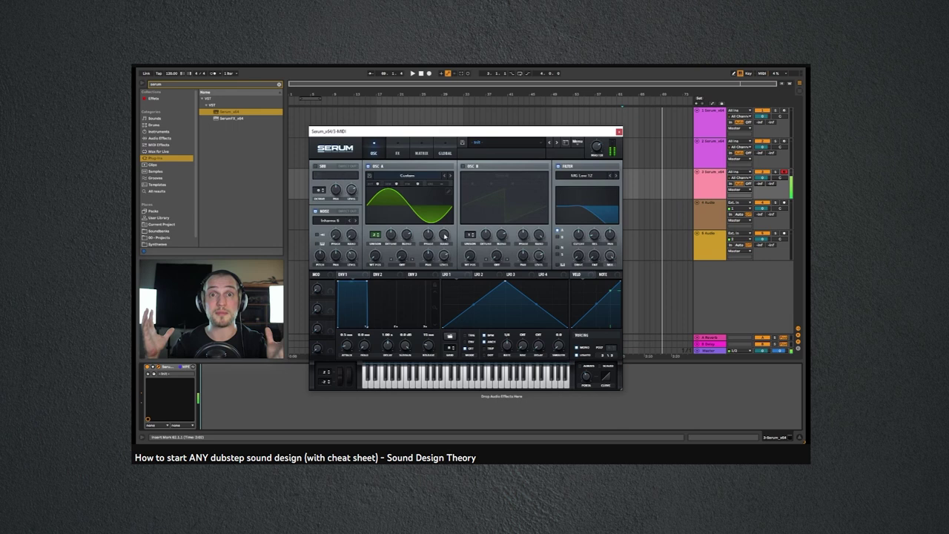
drag(390, 235, 400, 214)
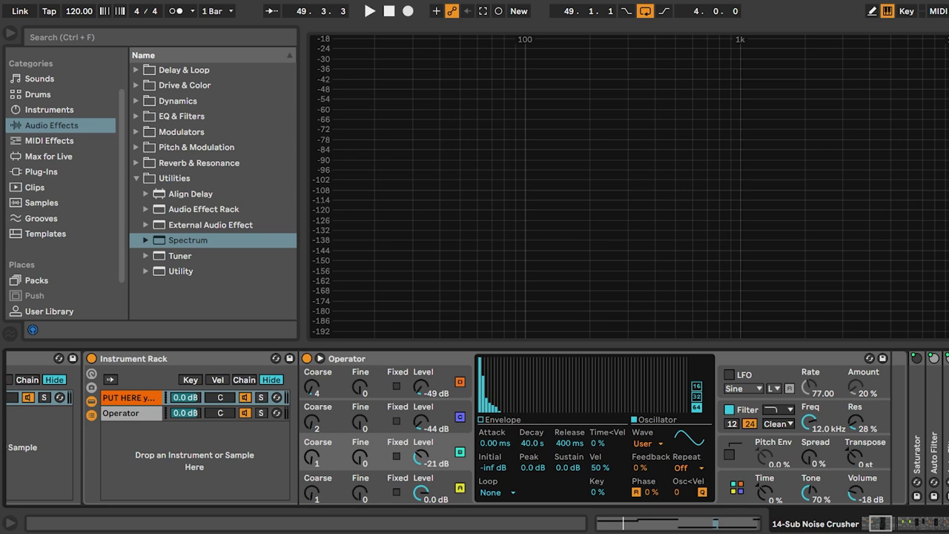
Play the sound and raise the Noise Level macro to -7.2 dB with Drive at 110.
key(space)
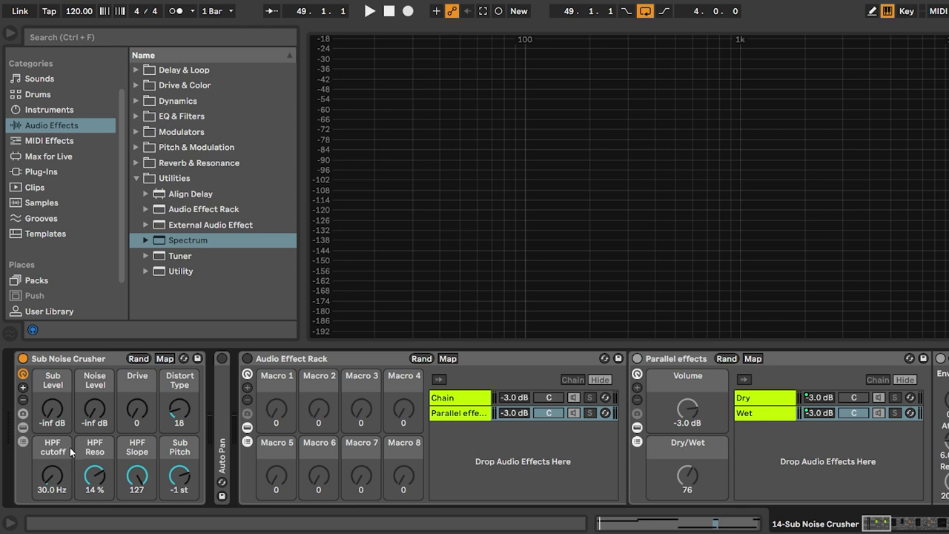
key(space)
drag(95, 409, 95, 401)
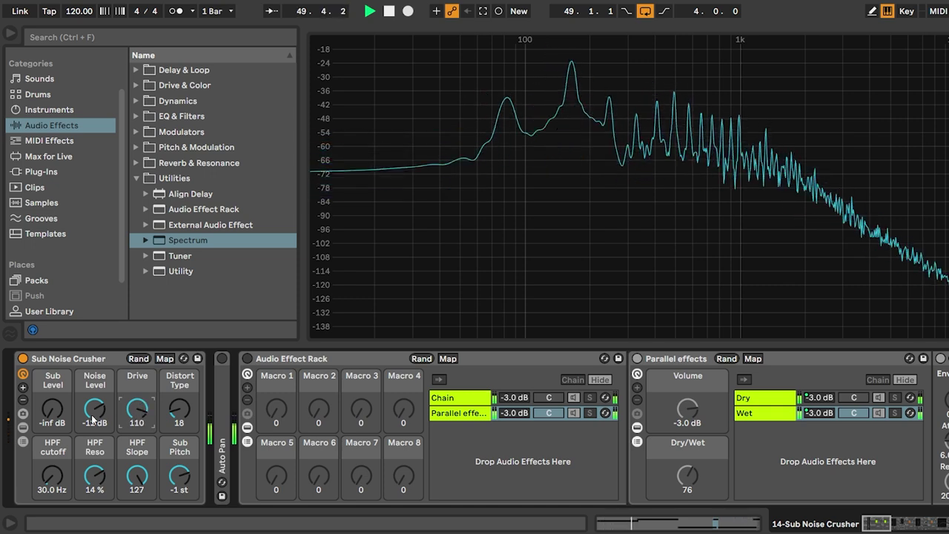
drag(92, 419, 93, 453)
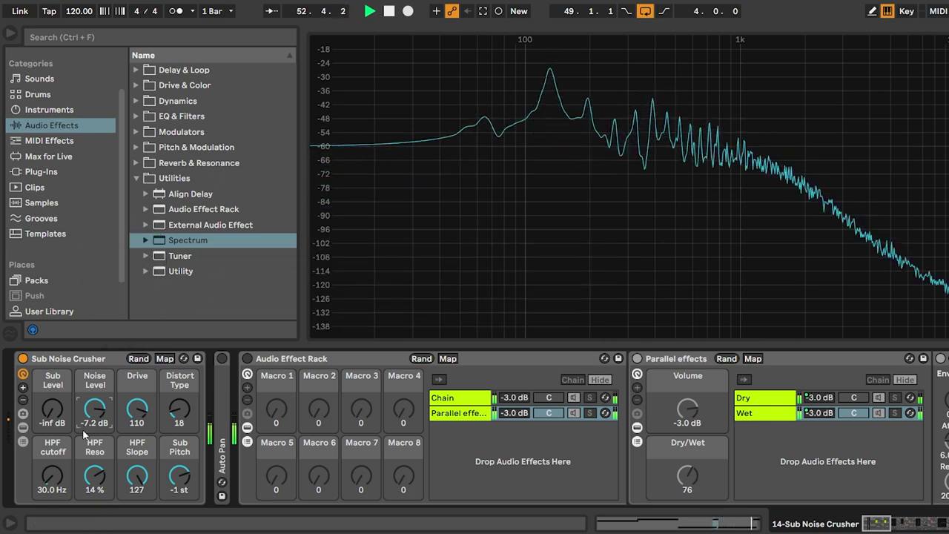
Restart playback and sweep the Distort Type macro up to 88.
key(space)
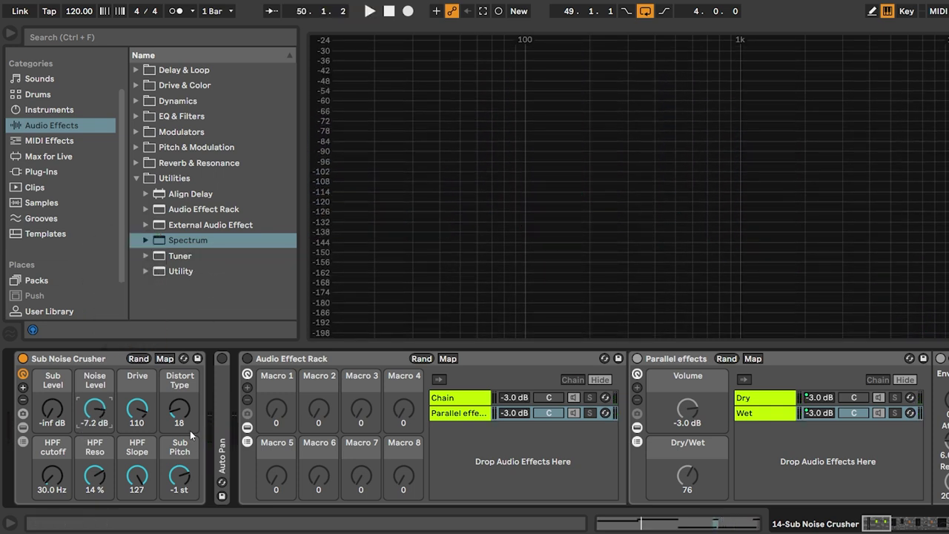
key(space)
drag(183, 415, 183, 392)
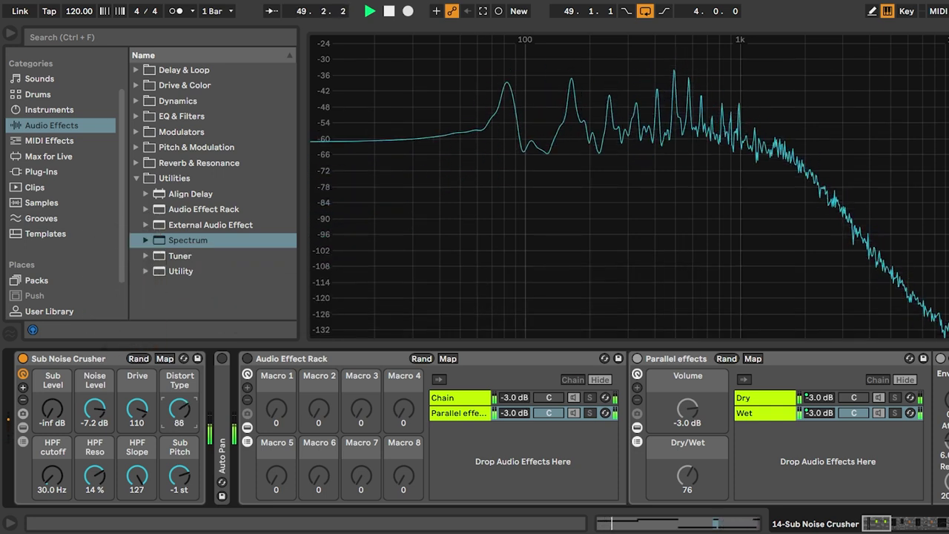
Restart playback and sweep the Sub Level macro up, down, then just below 0 dB.
key(space)
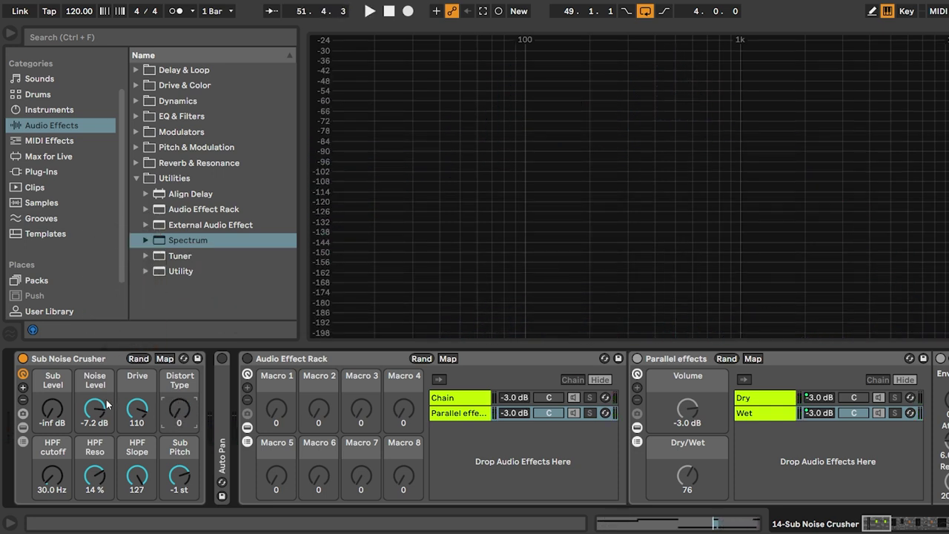
key(space)
drag(52, 409, 52, 380)
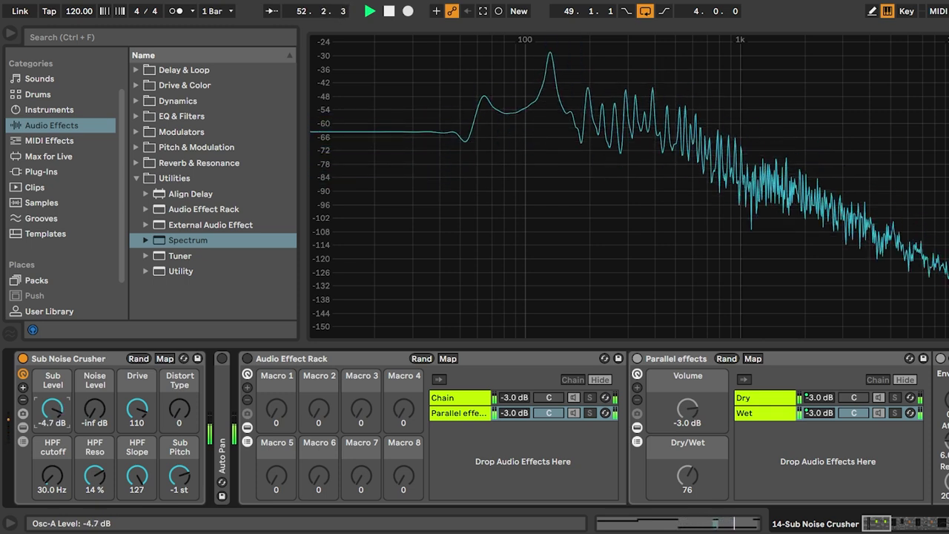
drag(52, 381, 54, 407)
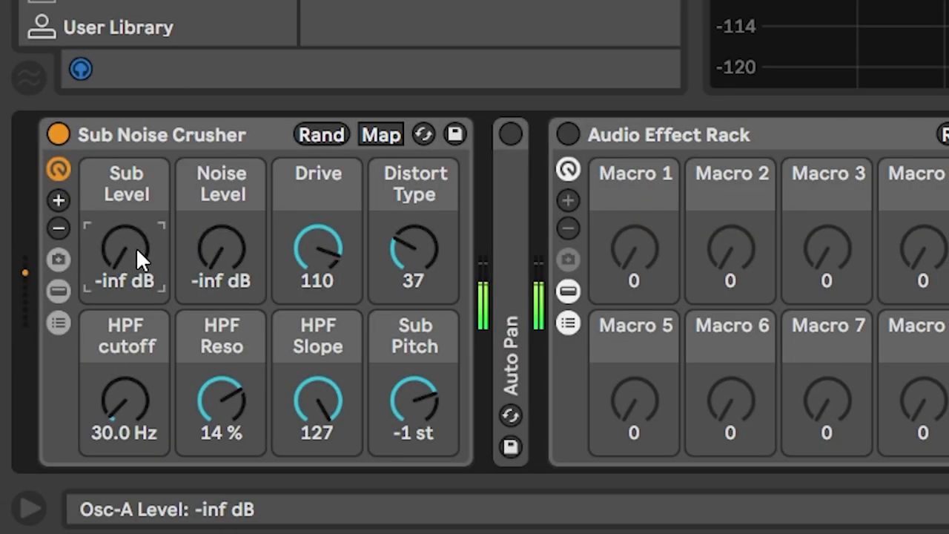
drag(127, 245, 153, 237)
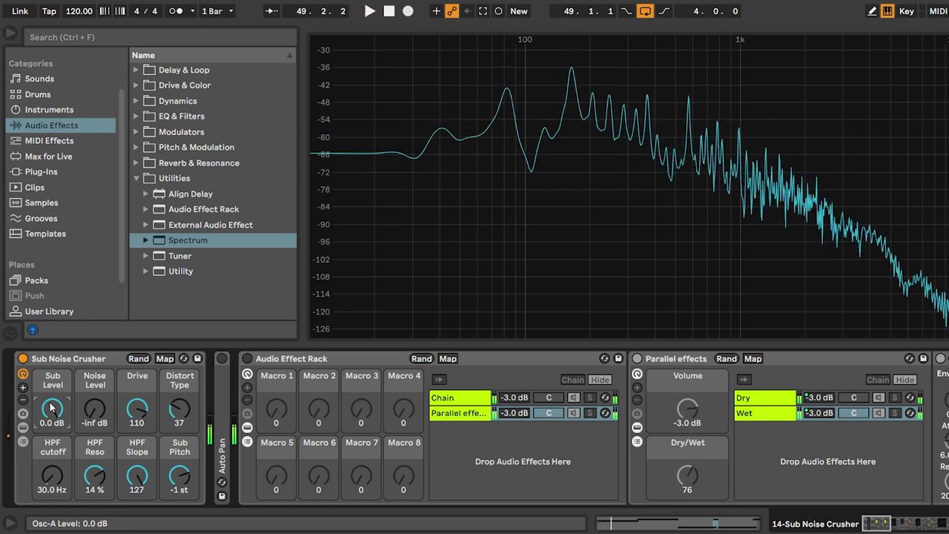
drag(51, 406, 51, 417)
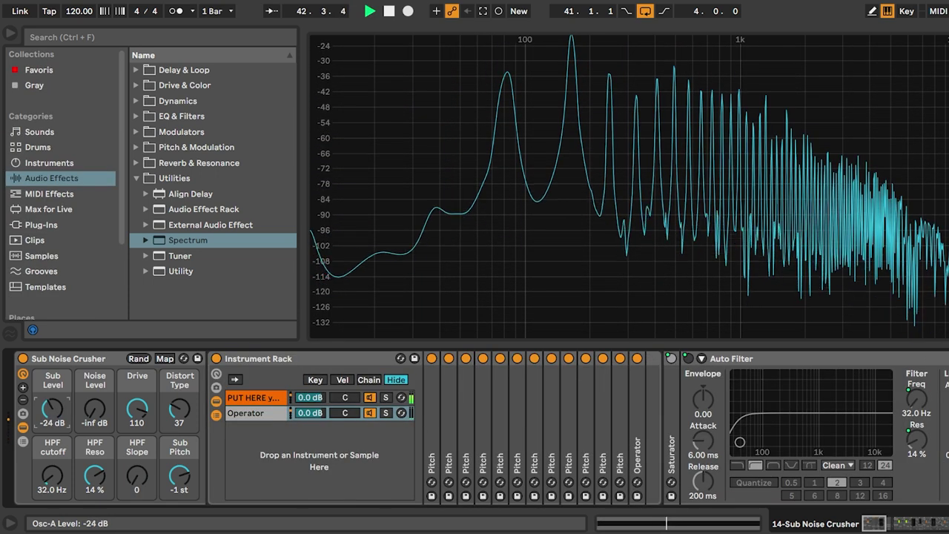
Set HPF Slope to 127, HPF cutoff to 35.1 Hz and Sub Level to 0.0 dB, then stop playback.
drag(52, 408, 52, 400)
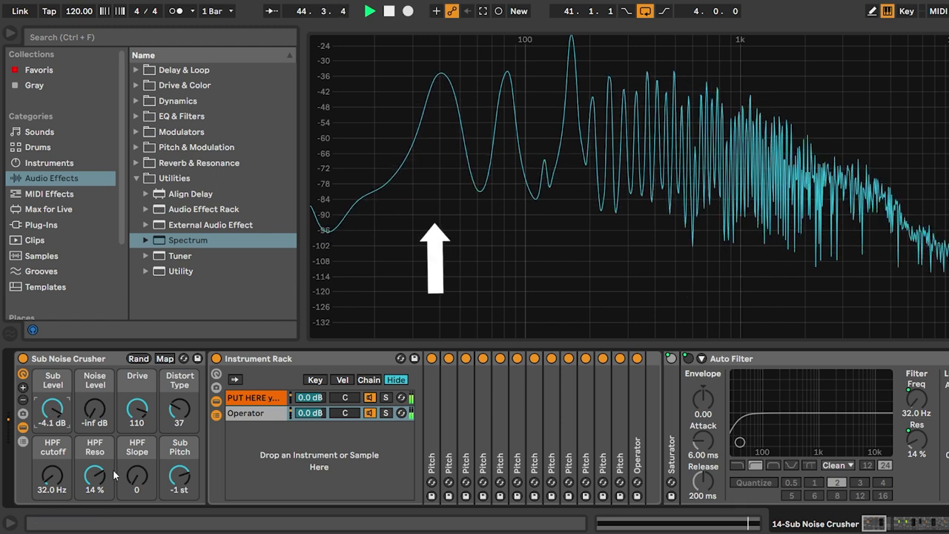
drag(139, 480, 139, 437)
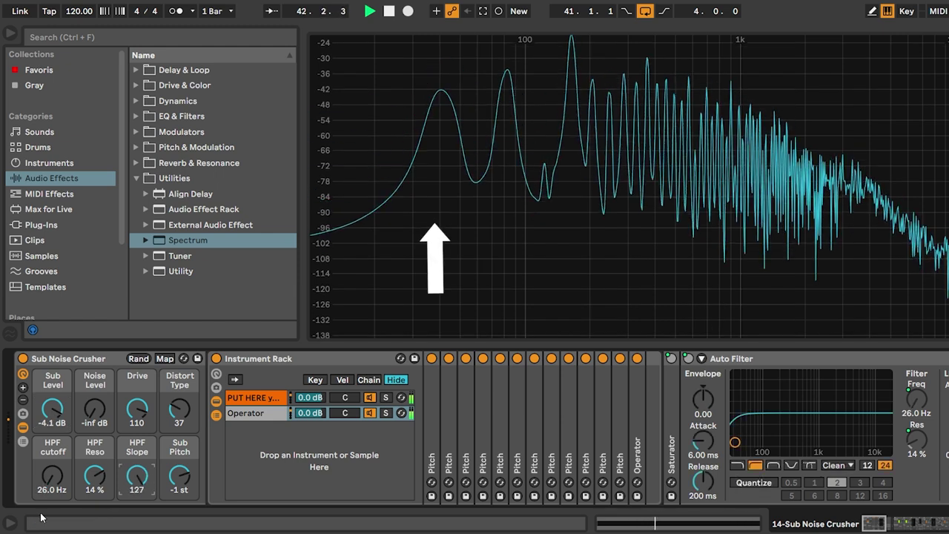
drag(52, 476, 52, 465)
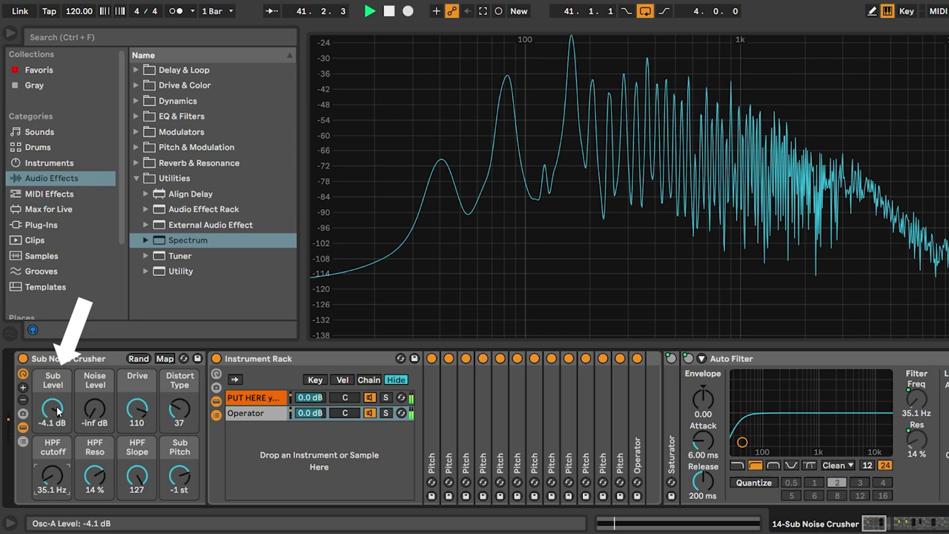
drag(57, 410, 57, 404)
key(space)
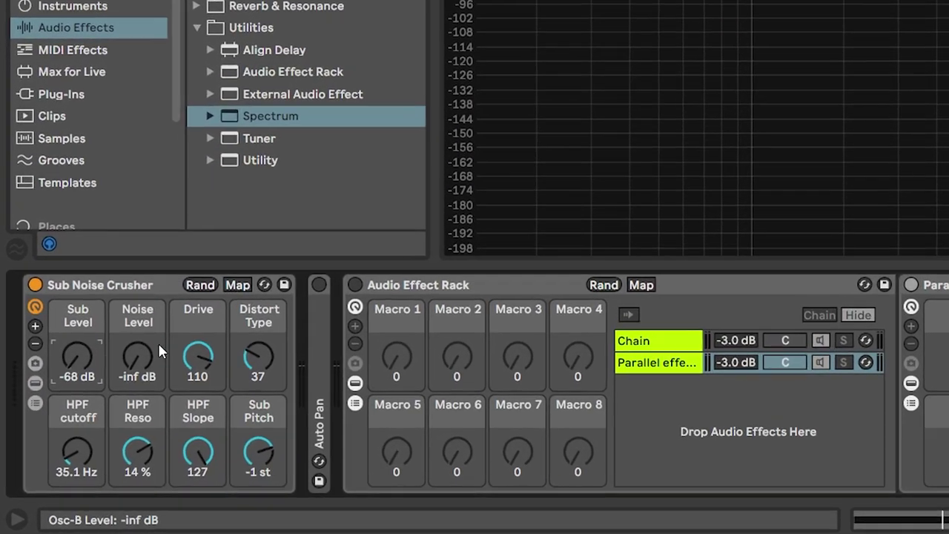
Lower the sub level and drive, then expand the Sub Noise Crusher's chains to show the inner Operator.
drag(136, 408, 153, 438)
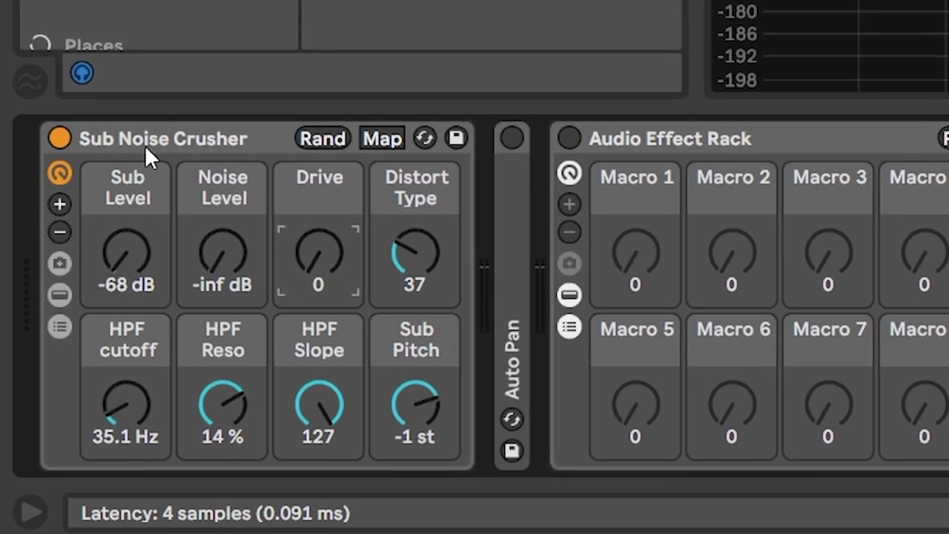
click(64, 328)
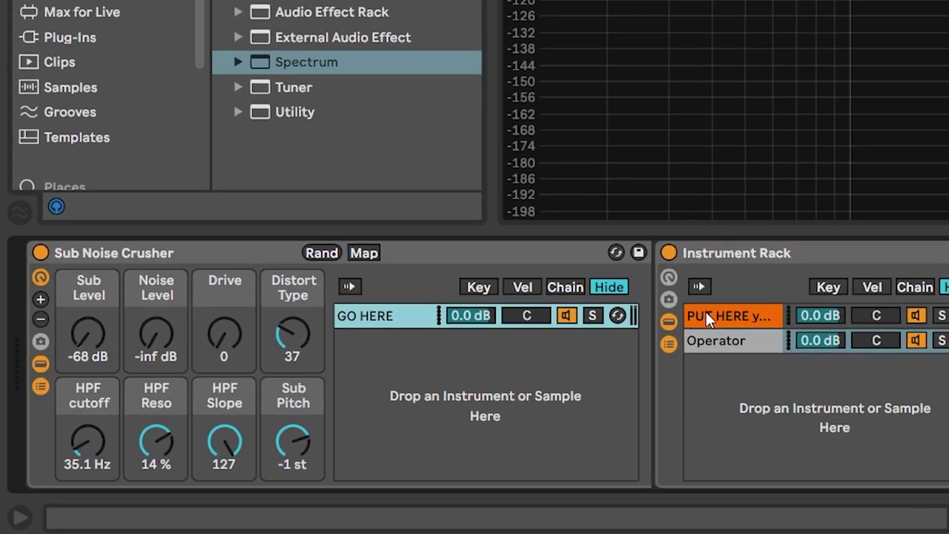
click(890, 263)
click(797, 327)
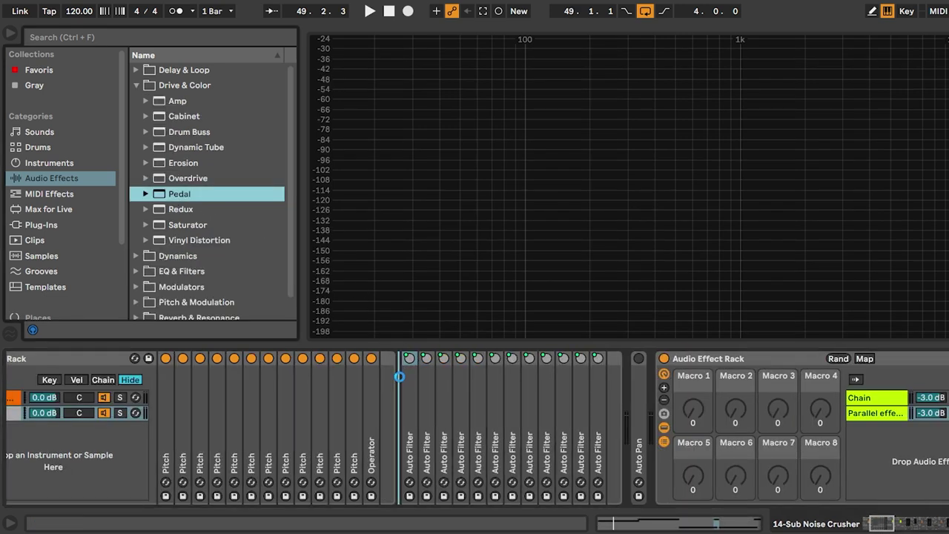
Add Pedal to the chain and set Operator's waveform to Square 8.
drag(399, 376, 400, 377)
click(738, 443)
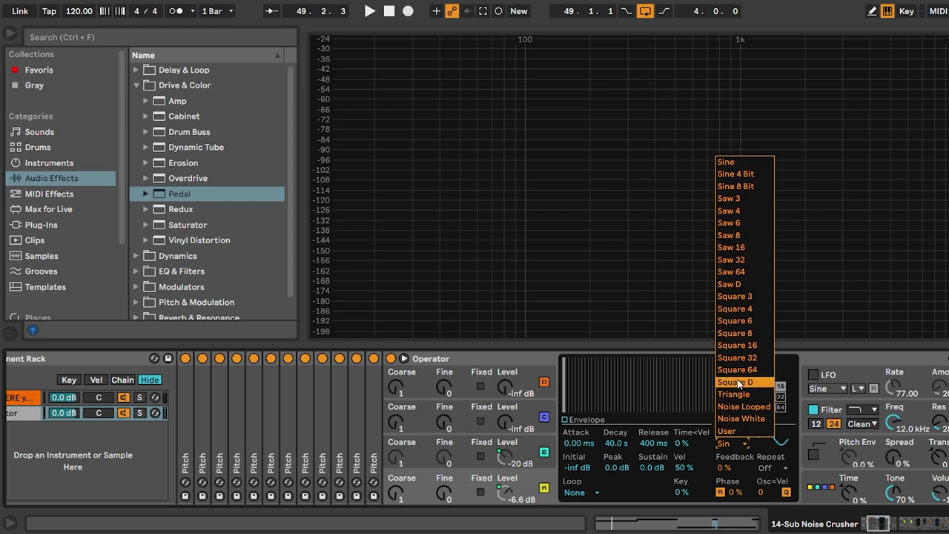
click(750, 334)
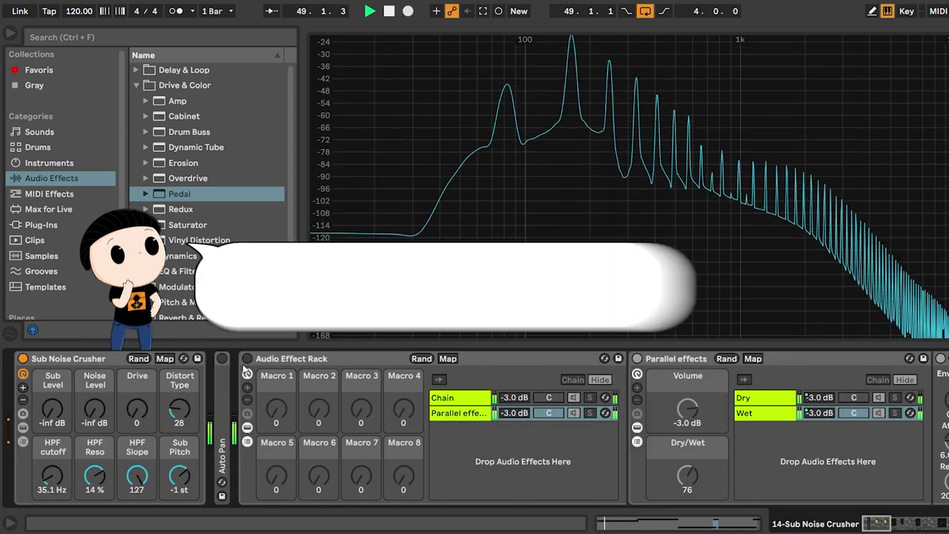
Activate the Audio Effect Rack, push Drive to about 103, and raise Sub Level and Noise Level.
click(247, 359)
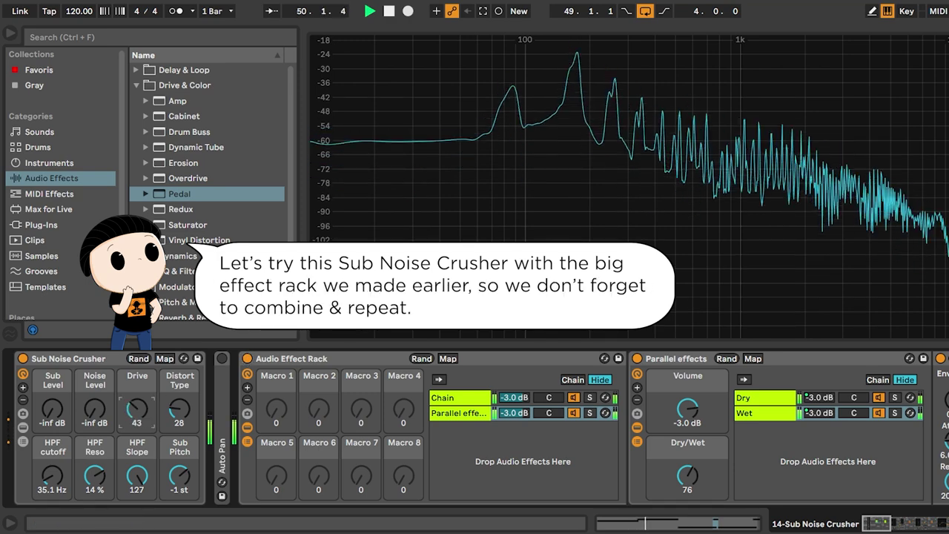
drag(137, 408, 137, 377)
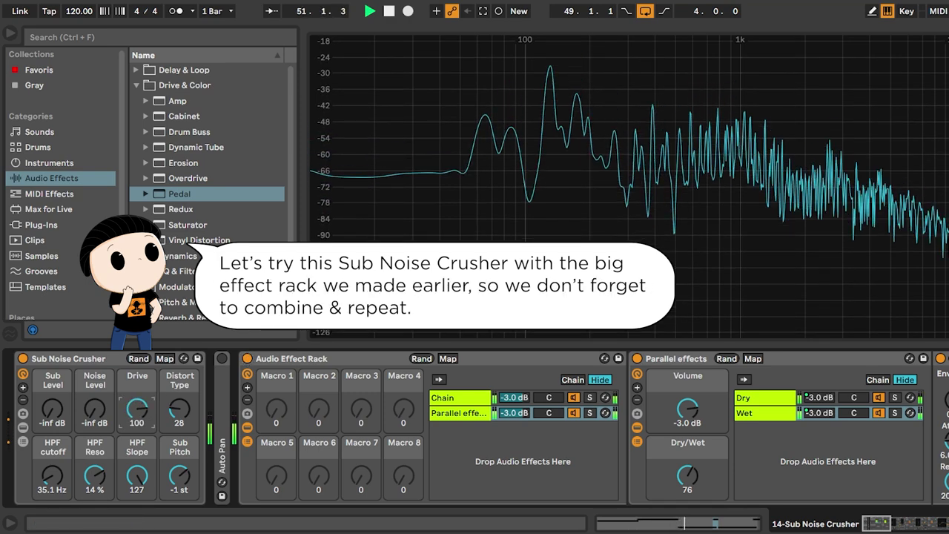
drag(65, 421, 64, 368)
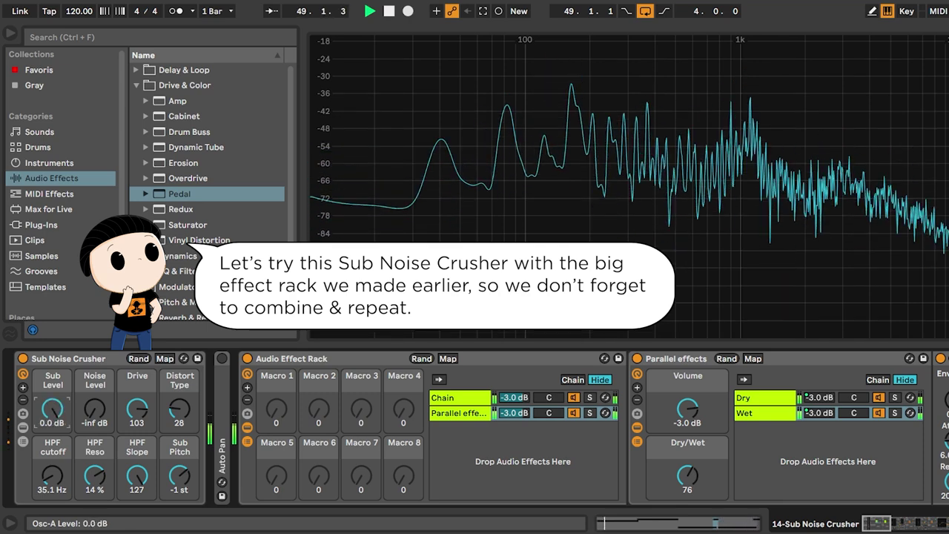
drag(95, 412, 95, 382)
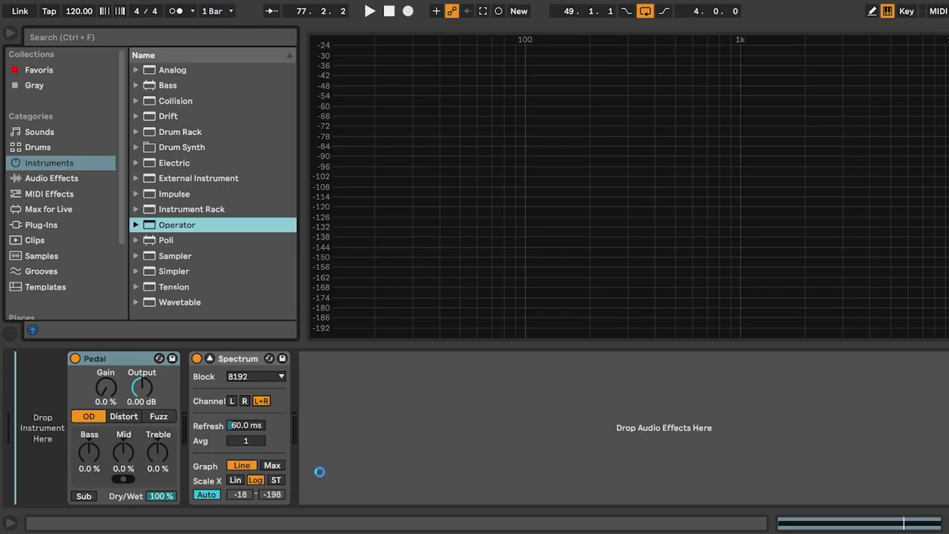
Insert Operator before Pedal and add oscillator B at Coarse 4, -13 dB.
drag(320, 471, 321, 470)
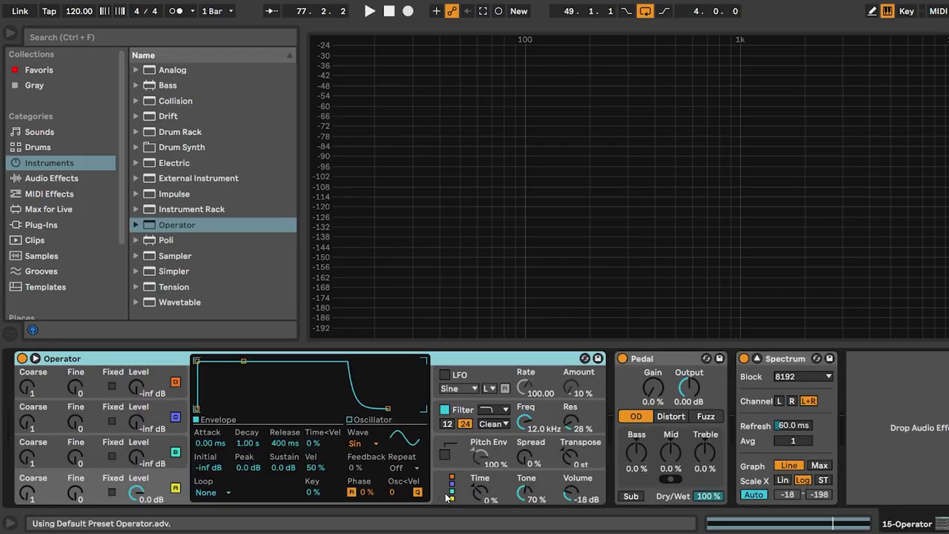
click(175, 475)
click(161, 451)
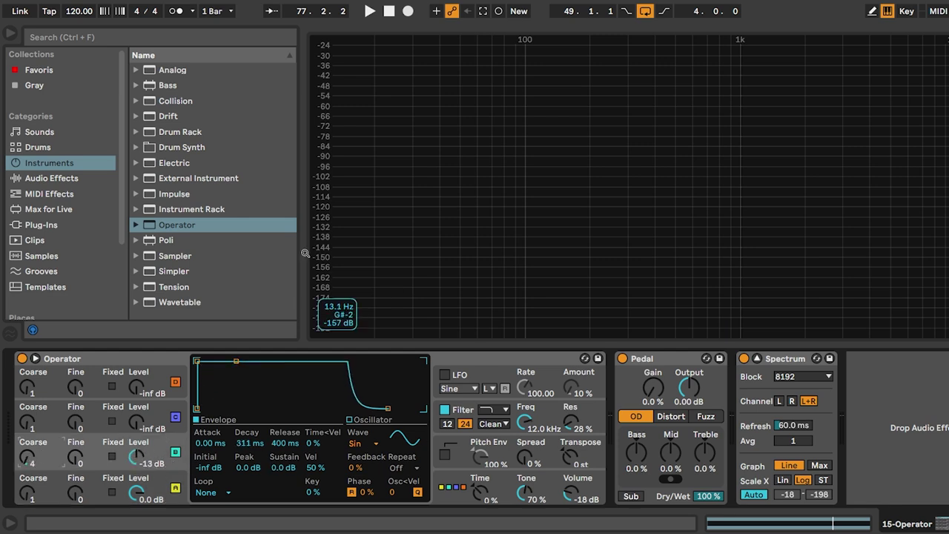
Raise Pedal Gain to 82 %, turn down oscillator B, and play a sustained note.
click(51, 178)
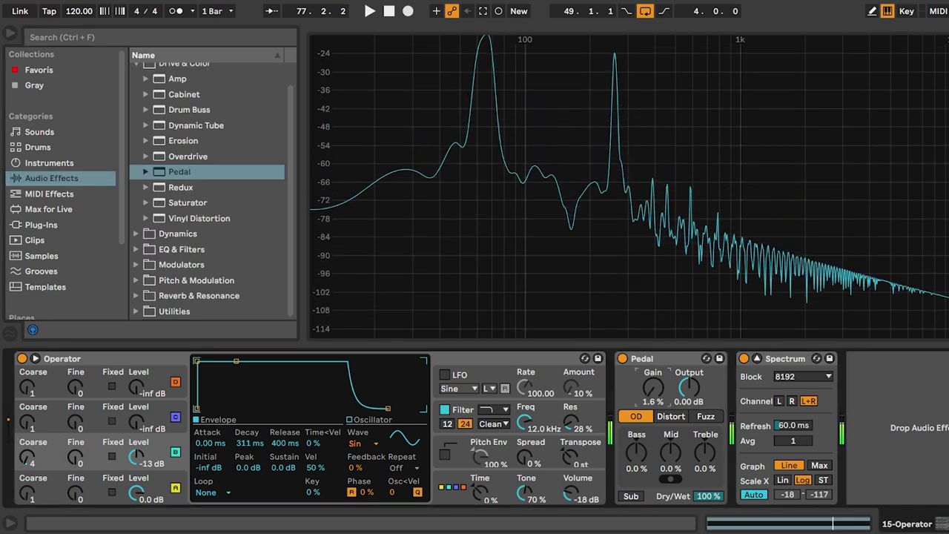
drag(653, 387, 653, 357)
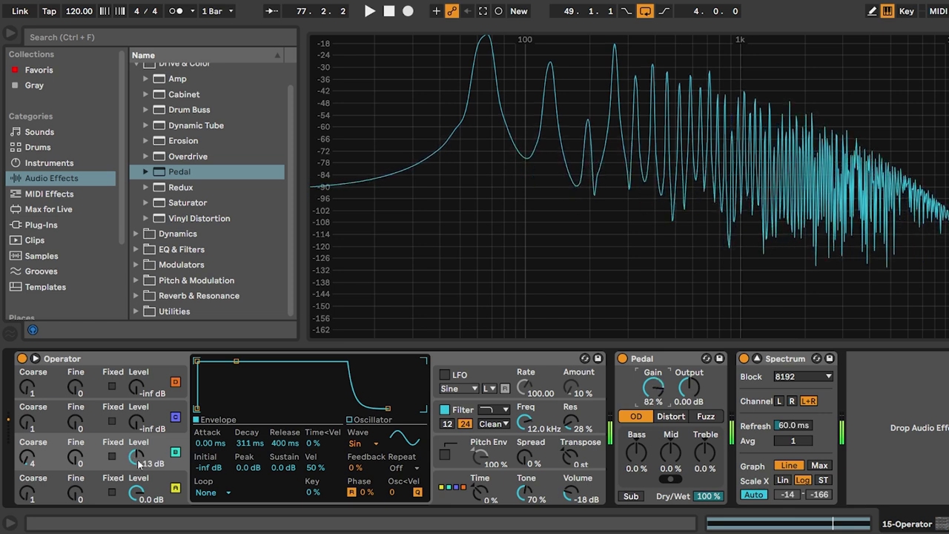
mouse_move(140, 469)
mouse_down()
mouse_move(140, 493)
mouse_move(139, 477)
mouse_up()
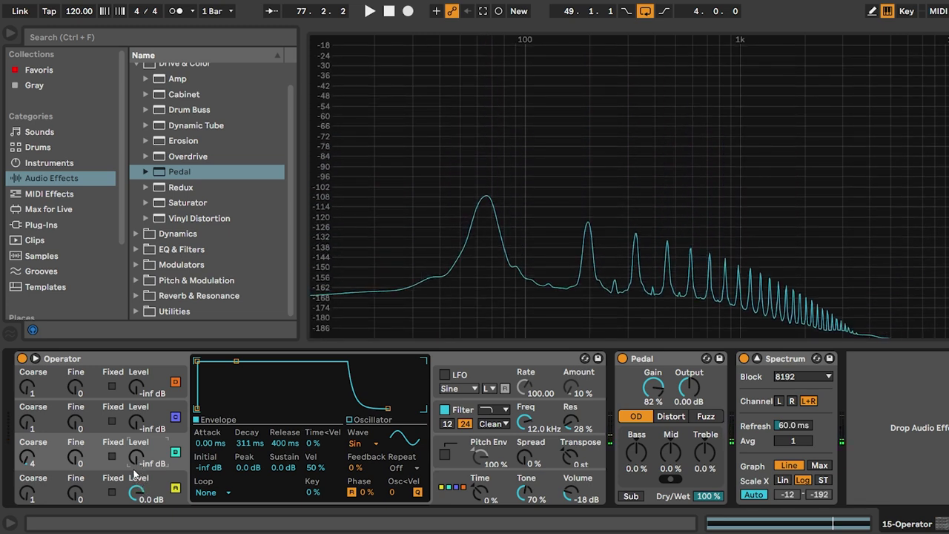
key(a)
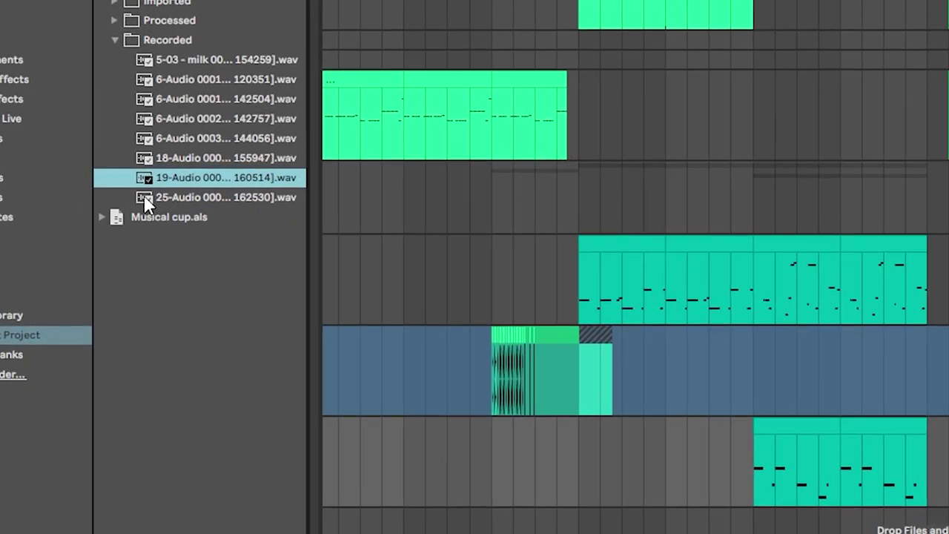
Select the 25-Audio cup sample, zoom its waveform and show the rack's second chain.
click(114, 182)
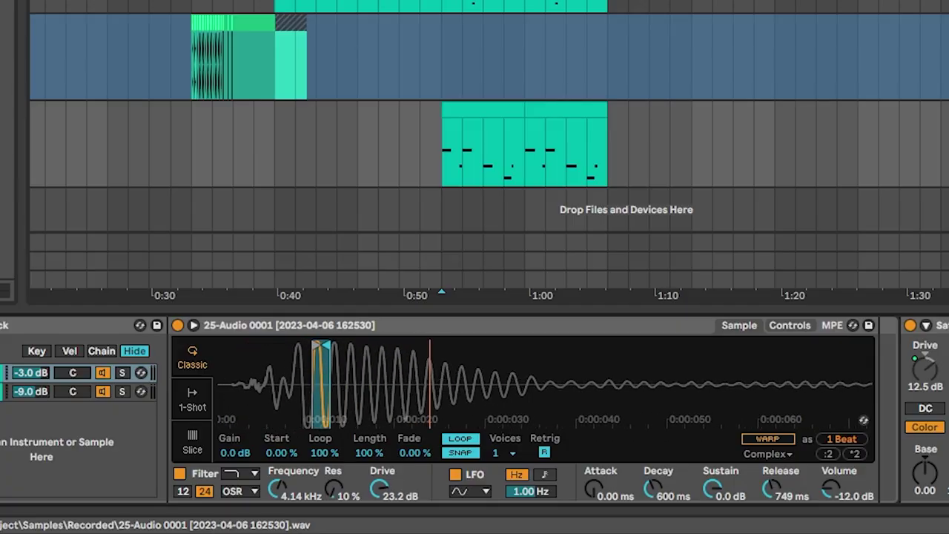
drag(440, 345, 440, 393)
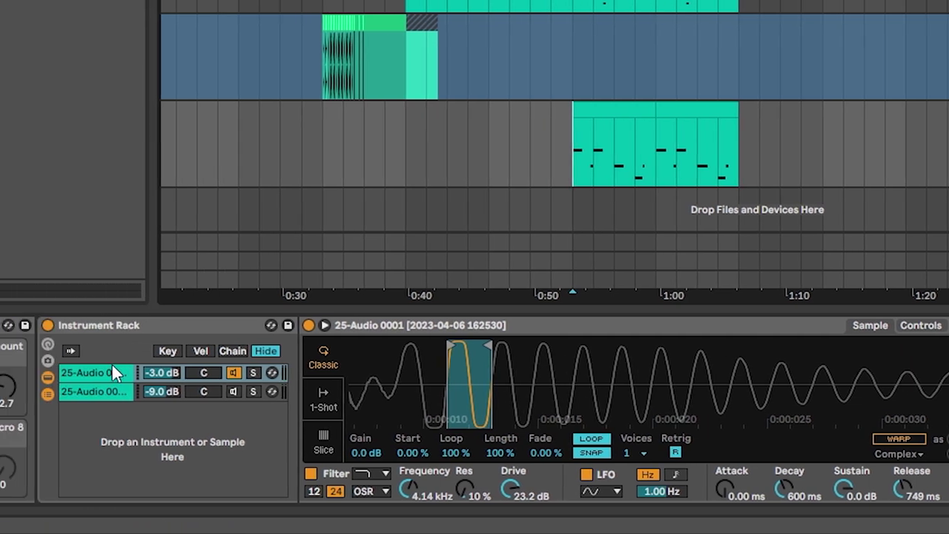
click(157, 391)
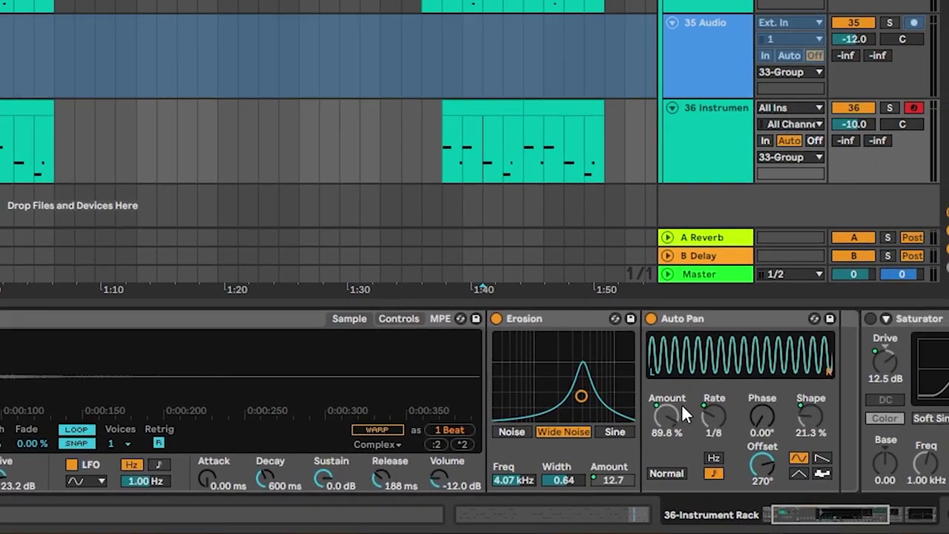
Switch Saturator on and play the arrangement from the 0:50 marker and from the start.
scroll(808, 518, right, 5)
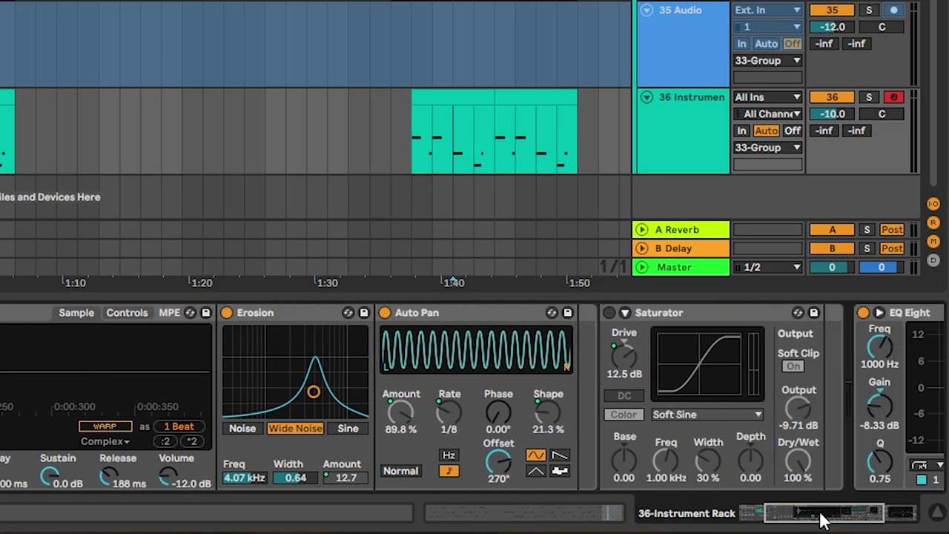
click(534, 312)
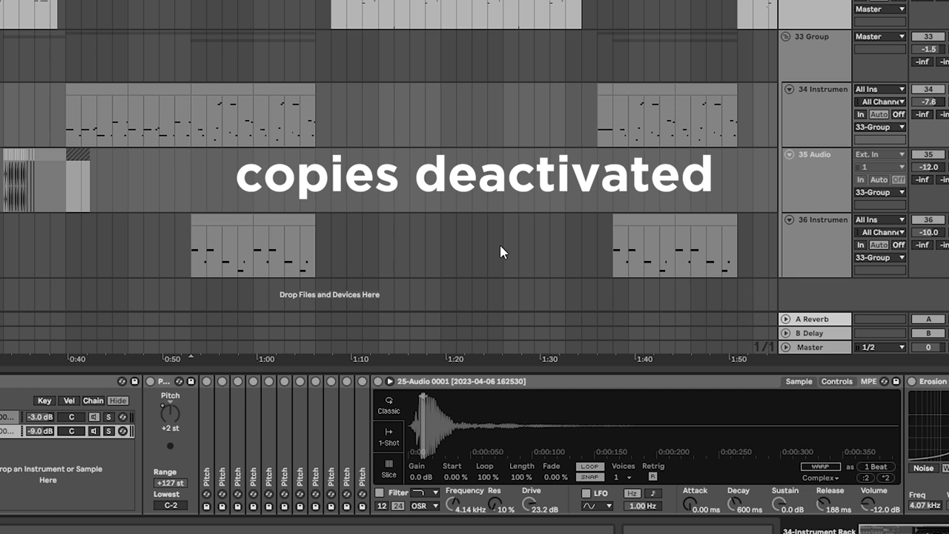
key(space)
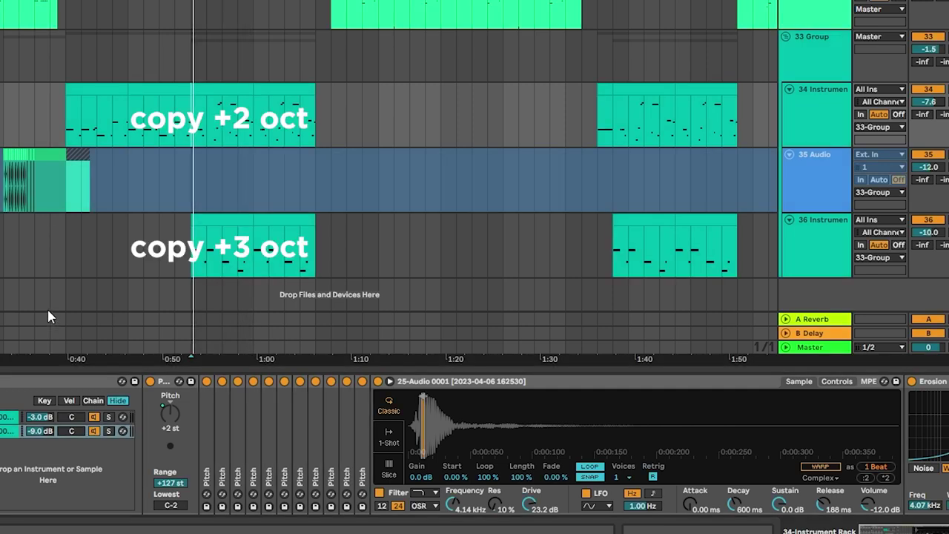
key(space)
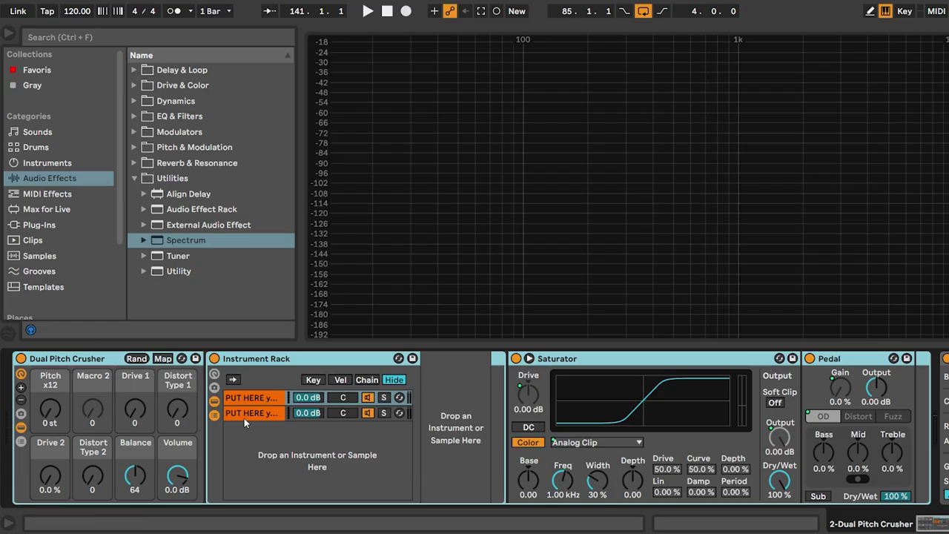
Inspect both chains inside Dual Pitch Crusher's Instrument Rack, then collapse it.
click(244, 423)
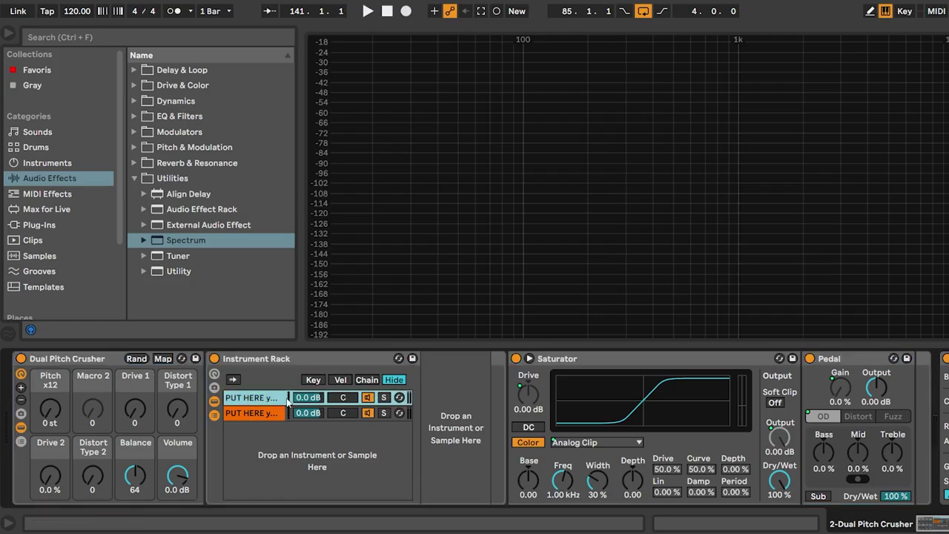
click(252, 398)
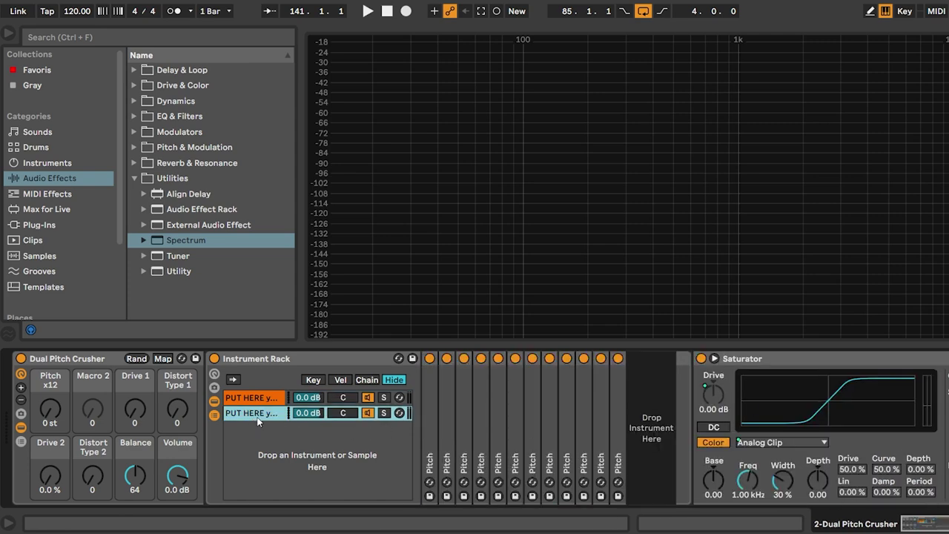
click(253, 415)
click(342, 466)
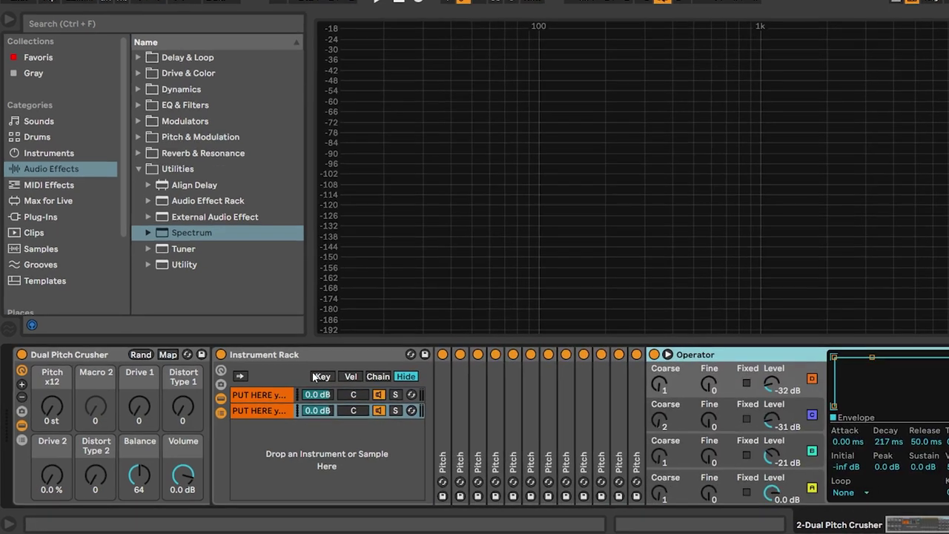
double_click(286, 358)
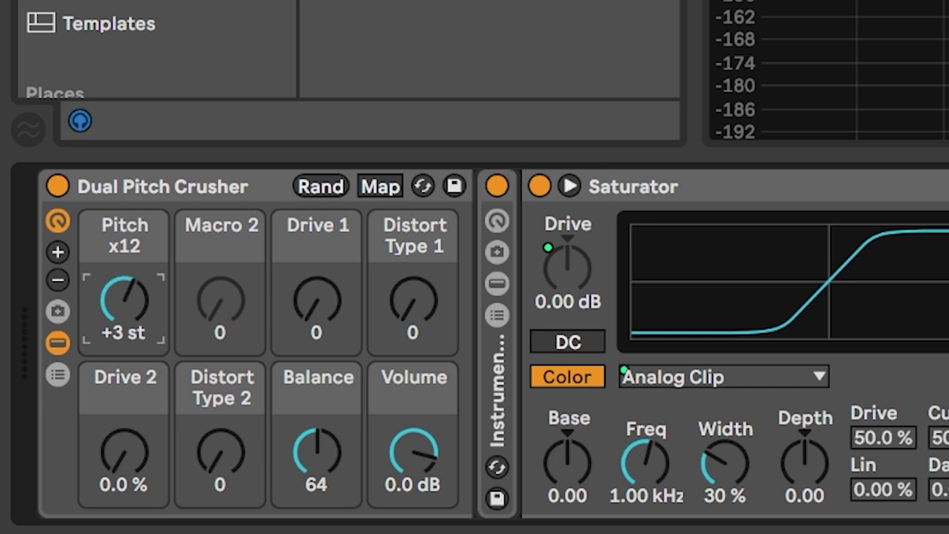
Raise Drive 1, switch Distort Type 1 to Sinoid Fold, and set Drive 2 to 81 %.
drag(310, 313, 315, 367)
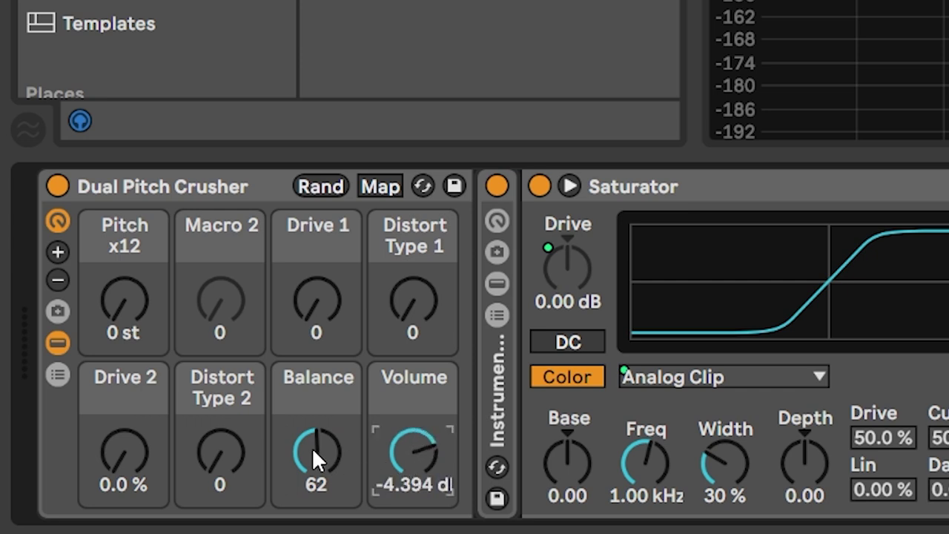
scroll(317, 449, up, 1)
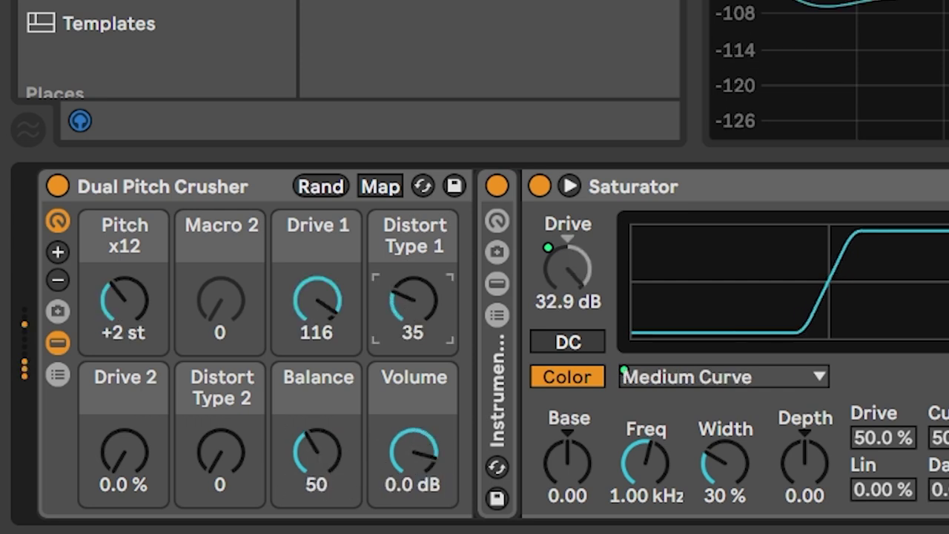
drag(419, 318, 419, 285)
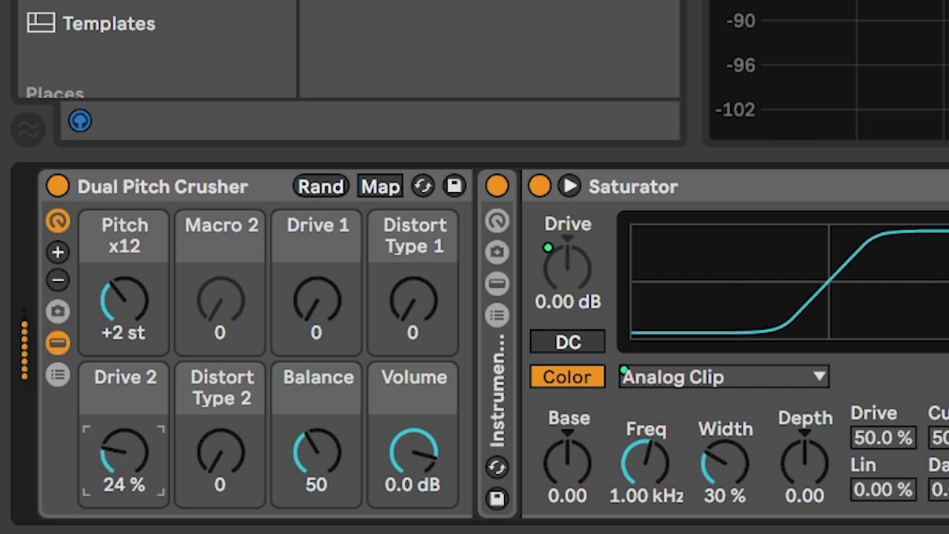
drag(125, 452, 125, 410)
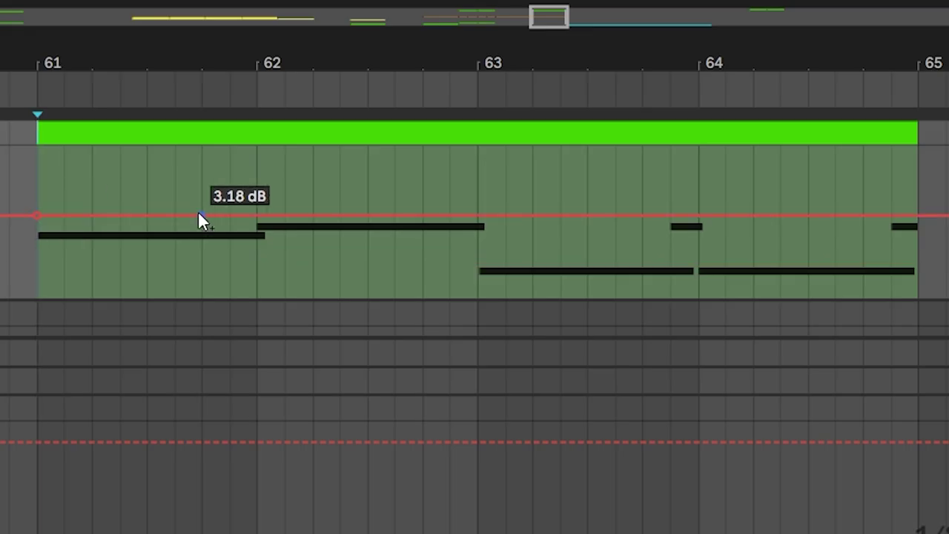
Raise the automation at bar 62, add a breakpoint at bar 63, and set the lane-end level.
drag(259, 214, 259, 189)
click(478, 216)
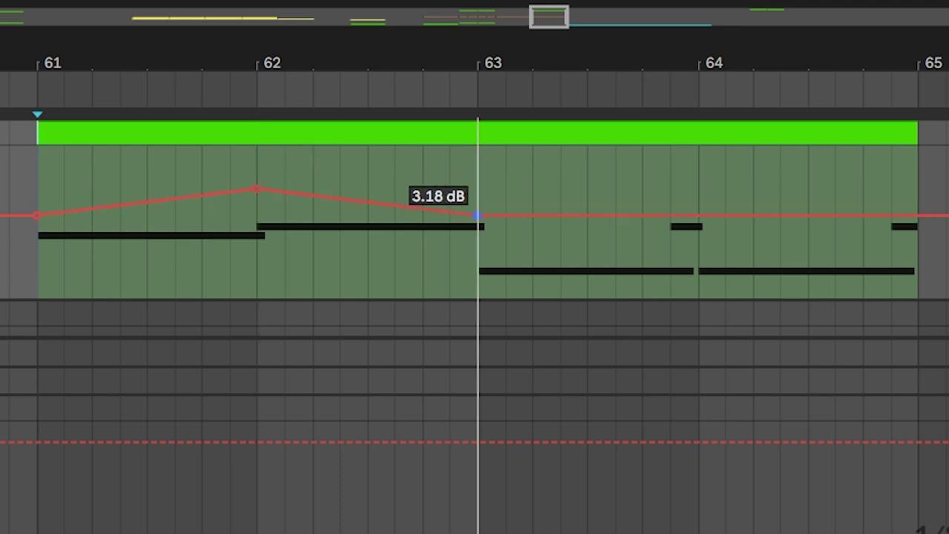
drag(940, 215, 940, 170)
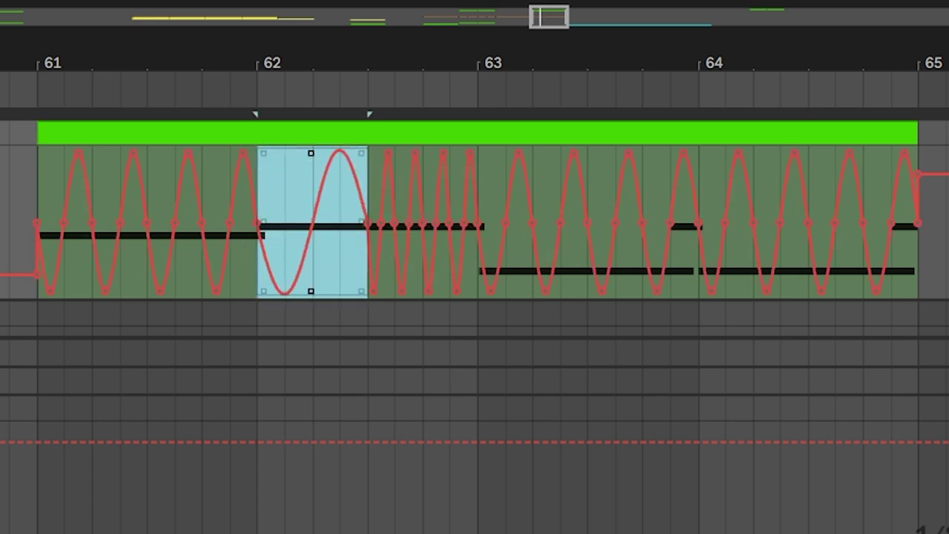
Duplicate the bar-63 automation slice twice using Duplicate and Ctrl+D.
right_click(495, 169)
click(552, 296)
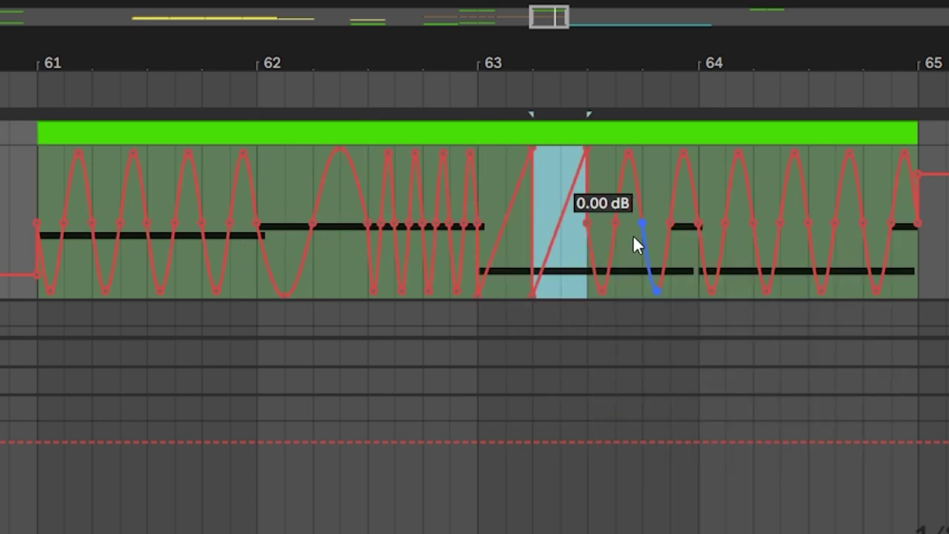
key(ctrl+d)
key(ctrl+d)
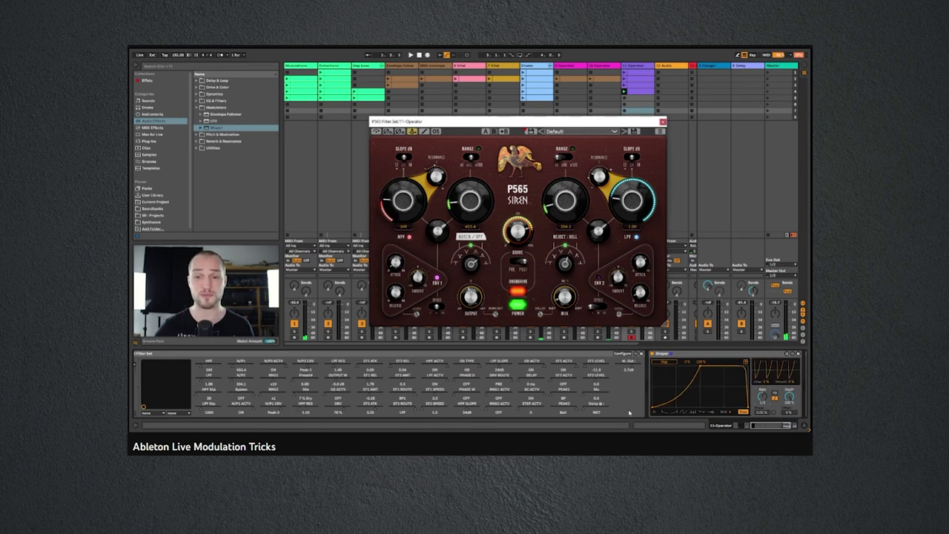
Load Operator onto the empty MIDI track and add Saturator after it.
click(695, 364)
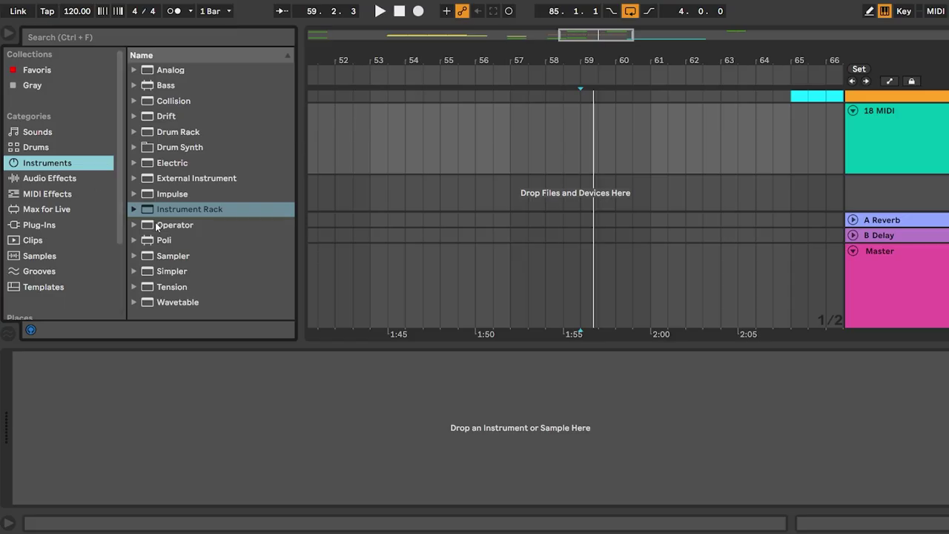
click(160, 225)
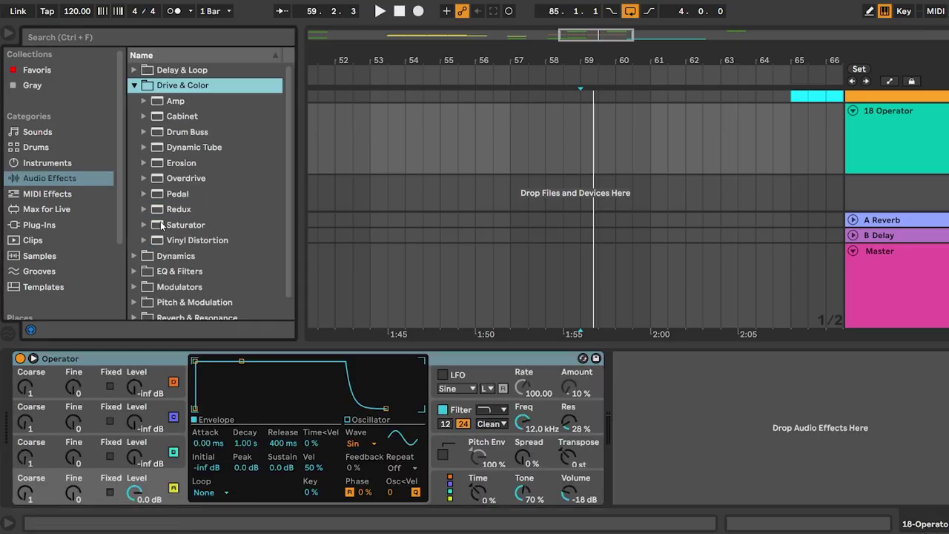
drag(160, 224, 393, 289)
drag(642, 418, 642, 419)
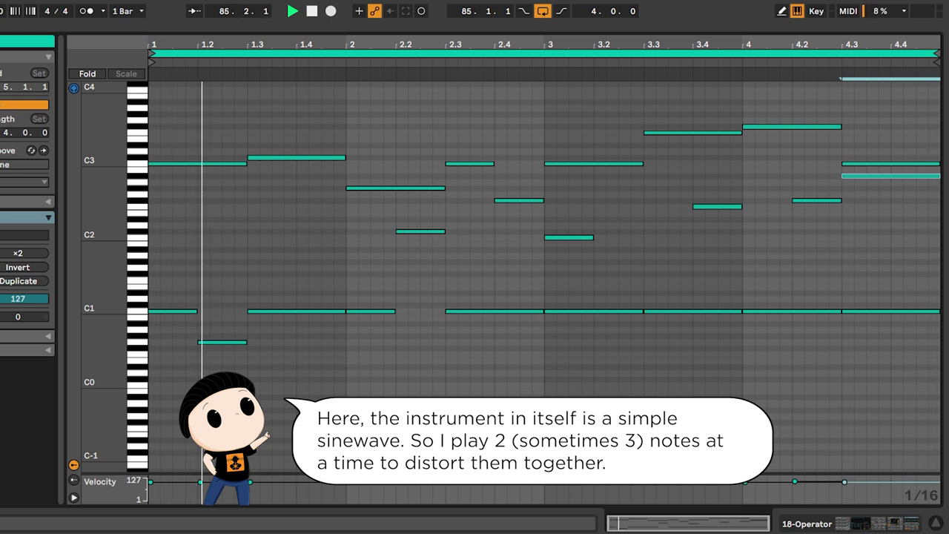
Deselect the note in the chord clip and scroll down to the 8 Instrument Rack track.
click(160, 428)
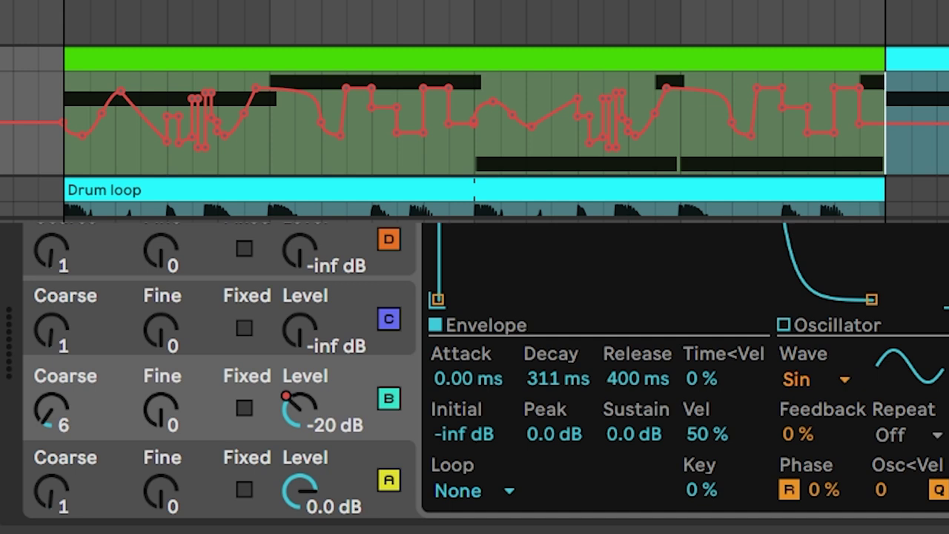
scroll(474, 111, down, 1)
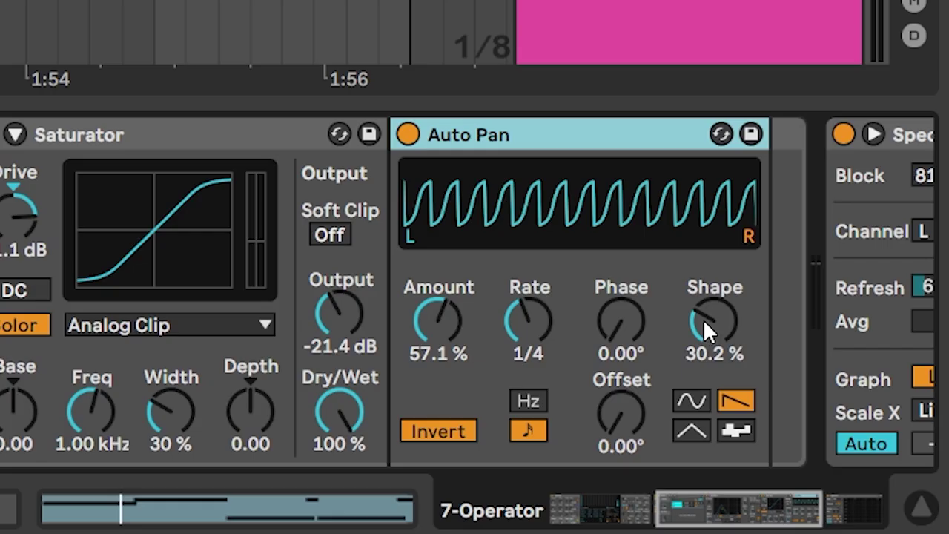
Give the Auto Pan a sine waveform with Shape 0 % and Rate back at 1/4.
drag(702, 320, 704, 338)
click(691, 400)
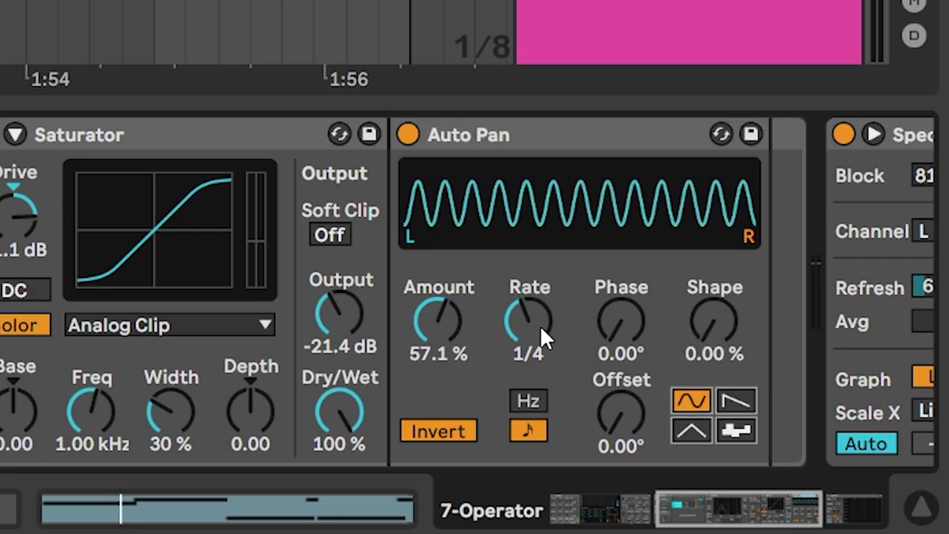
mouse_move(540, 324)
mouse_down()
mouse_move(540, 308)
mouse_move(540, 325)
mouse_up()
drag(13, 215, 14, 170)
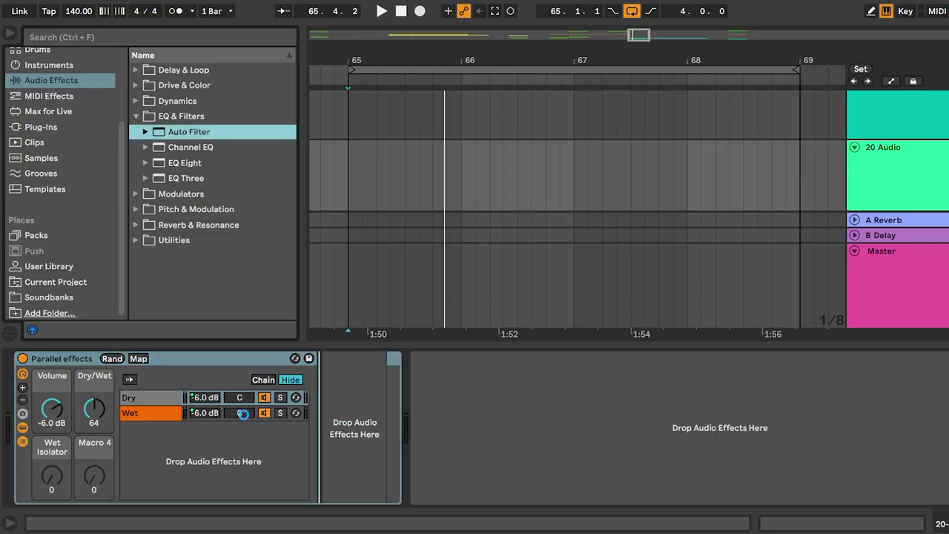
Put a band-pass Auto Filter at 1.84 kHz, 37 % resonance, followed by Saturator in the Wet chain.
drag(189, 131, 169, 418)
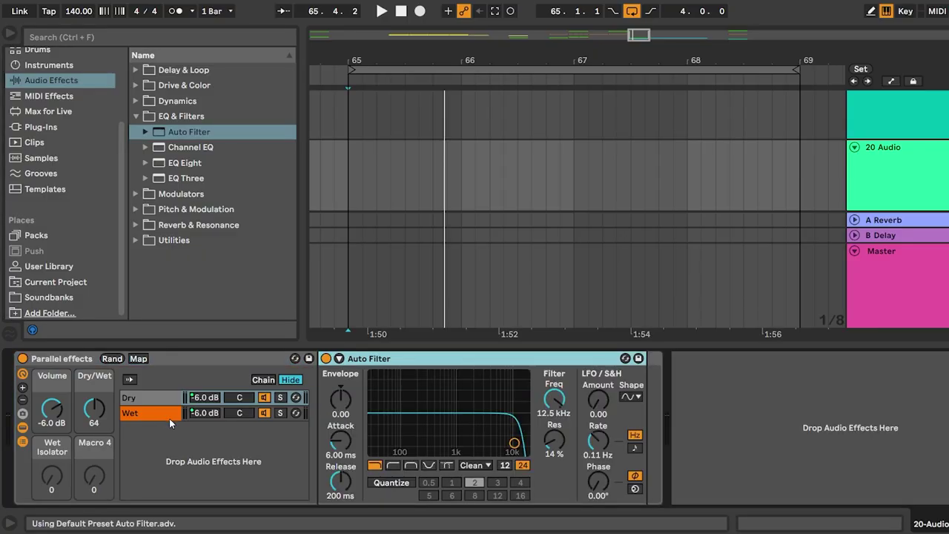
click(398, 466)
key(Delete)
drag(189, 131, 361, 412)
click(410, 466)
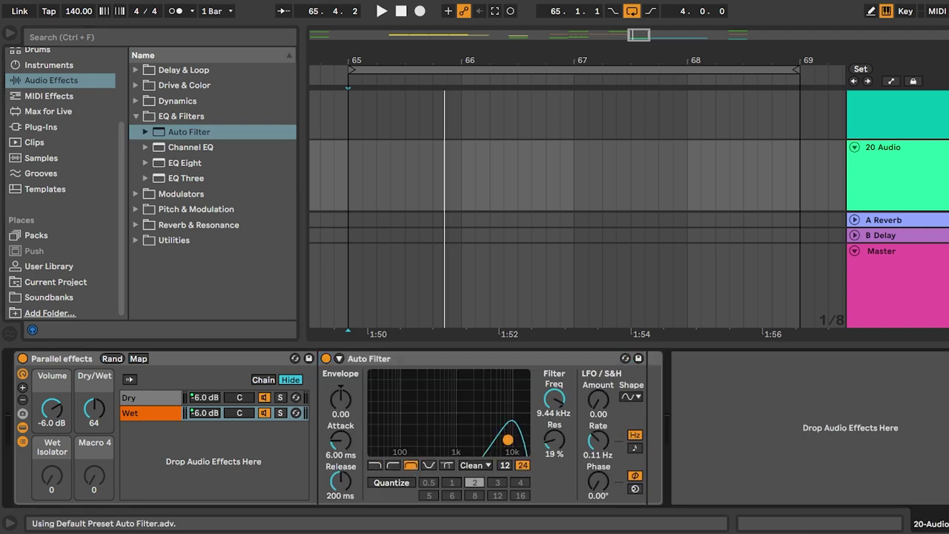
drag(514, 443, 470, 429)
click(136, 84)
drag(187, 224, 677, 393)
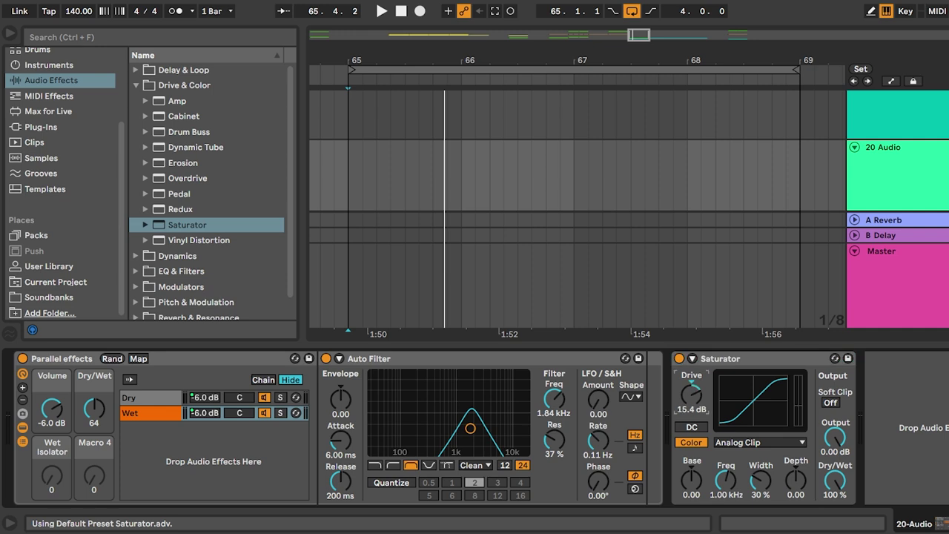
Nest the saved Parallel effects rack before the Auto Filter and move it into the other chain.
click(309, 358)
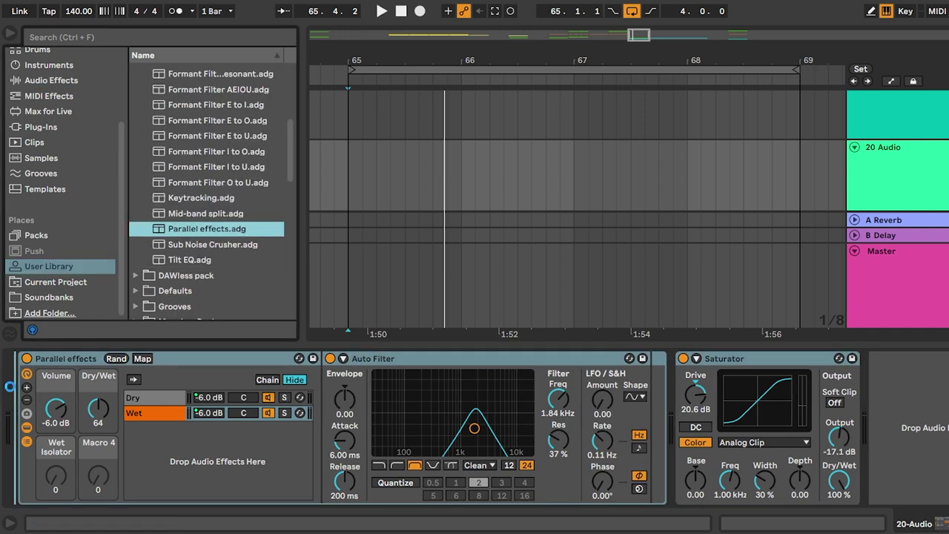
drag(206, 229, 320, 400)
click(474, 358)
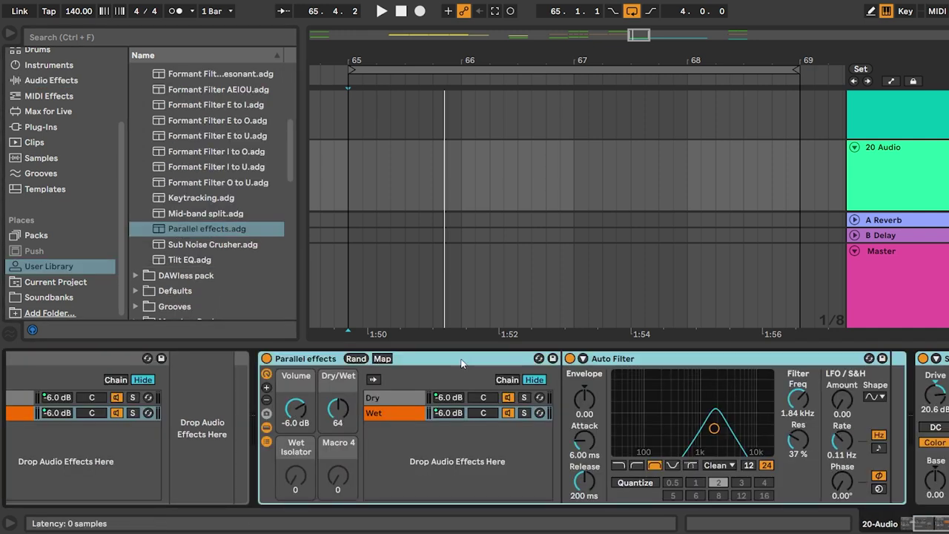
drag(461, 362, 194, 423)
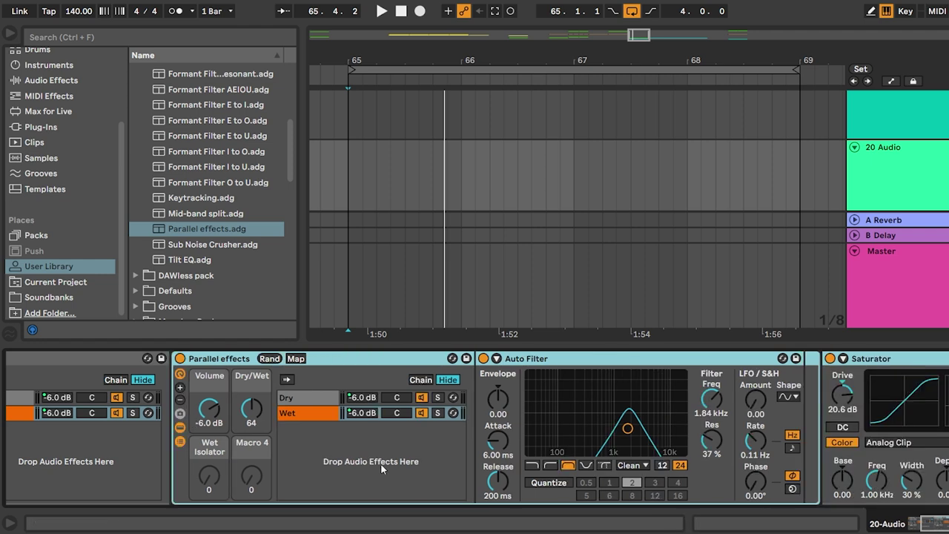
click(939, 523)
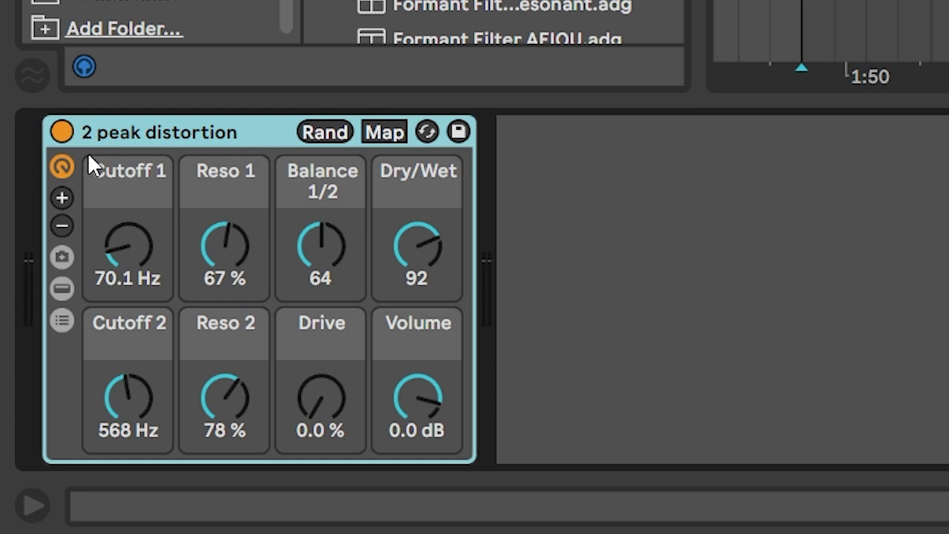
Tweak the Cutoff 1, Reso 1, Dry/Wet and Volume macros, finishing with Drive raised to 35 %.
mouse_move(128, 244)
mouse_down()
mouse_move(128, 186)
mouse_move(128, 231)
mouse_up()
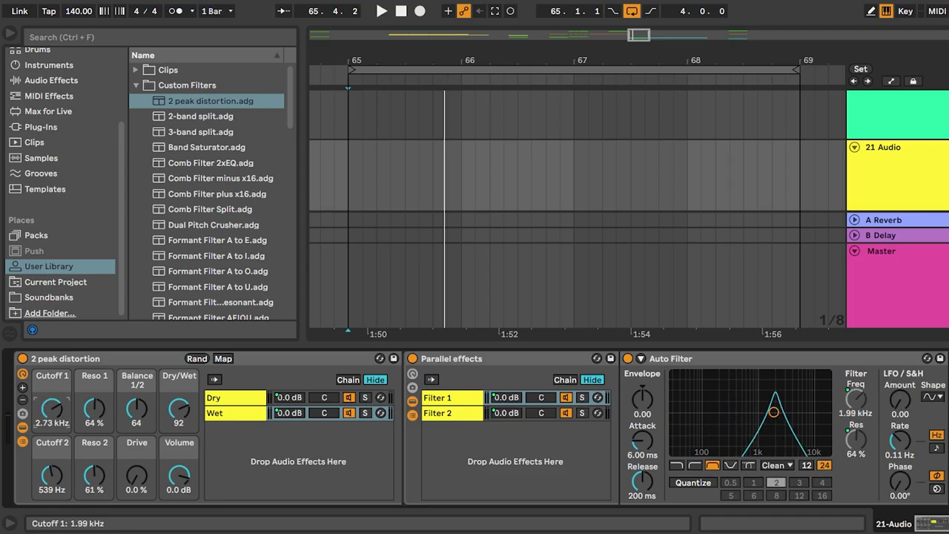
drag(94, 407, 94, 422)
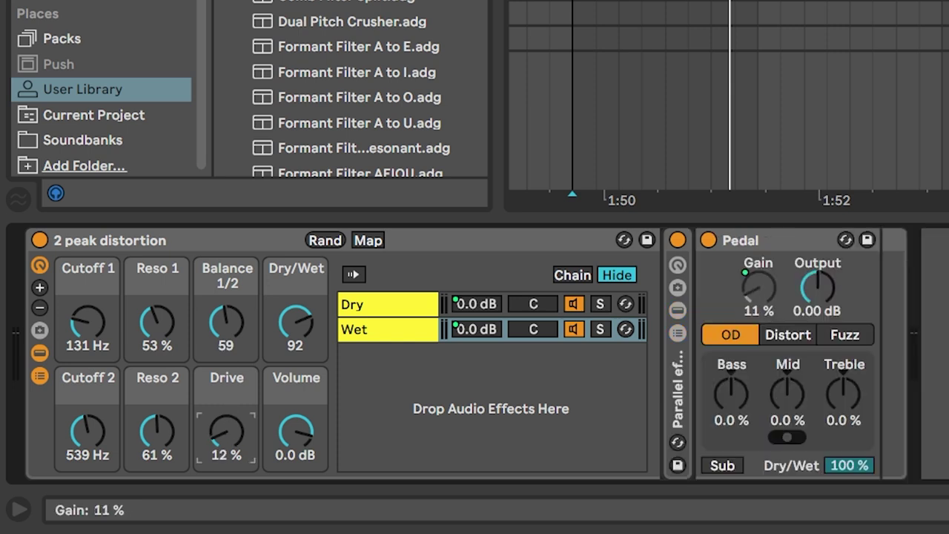
drag(226, 430, 226, 439)
drag(295, 323, 295, 317)
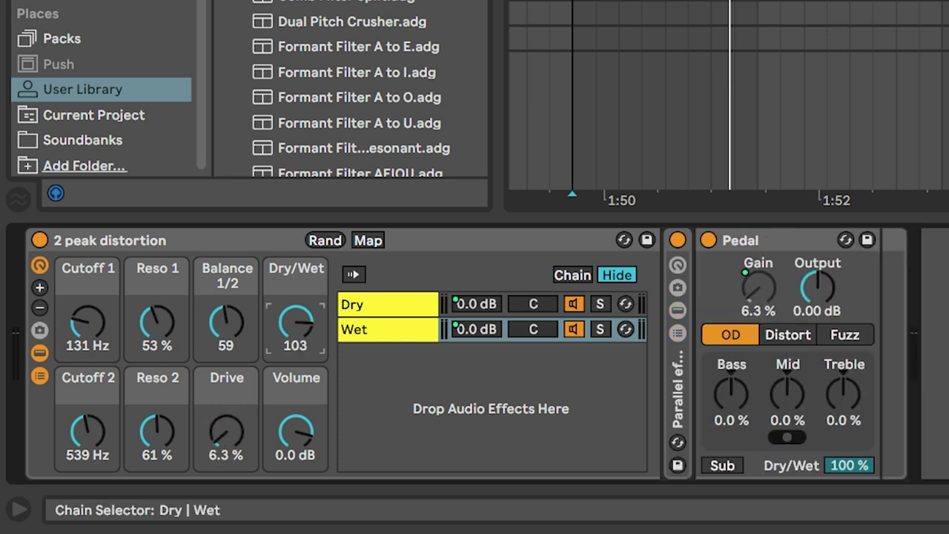
mouse_move(323, 464)
mouse_down()
mouse_move(322, 504)
mouse_move(323, 464)
mouse_up()
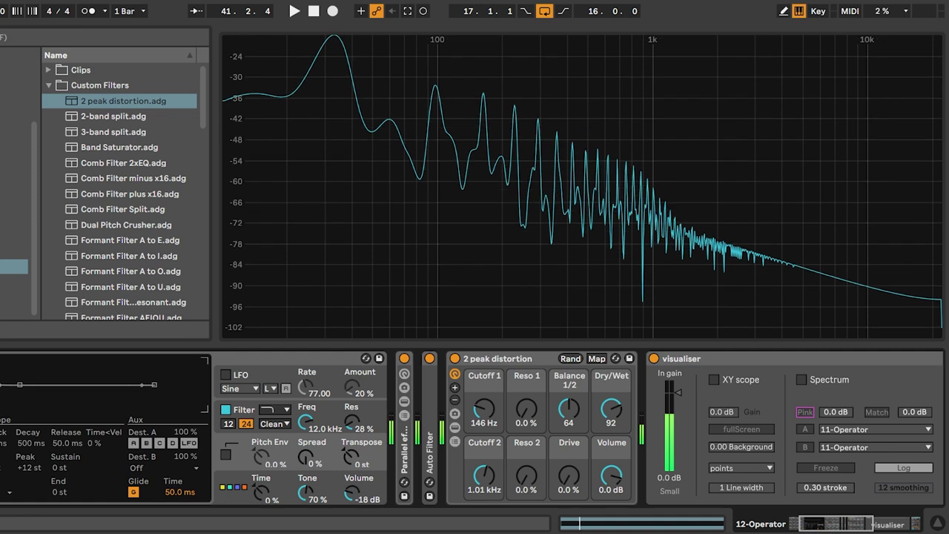
drag(568, 475, 568, 430)
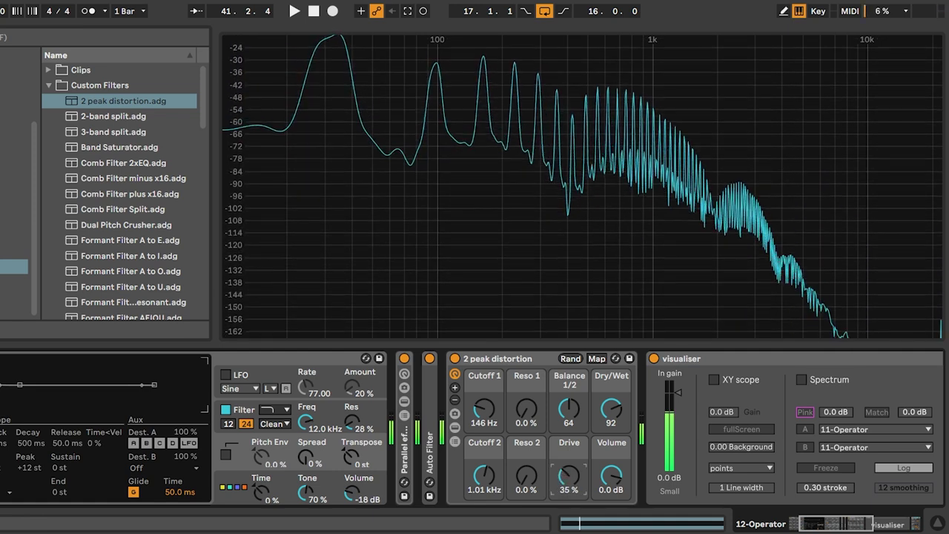
Adjust Drive, resonance, Cutoff 1 and Balance 1/2 macros for peaks near 125 Hz and 1.31 kHz.
drag(569, 475, 527, 408)
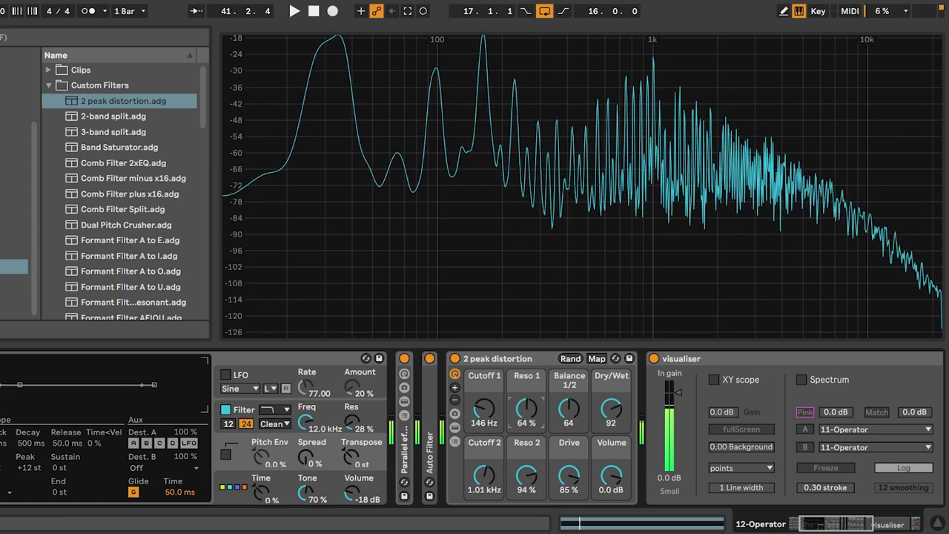
drag(527, 408, 526, 393)
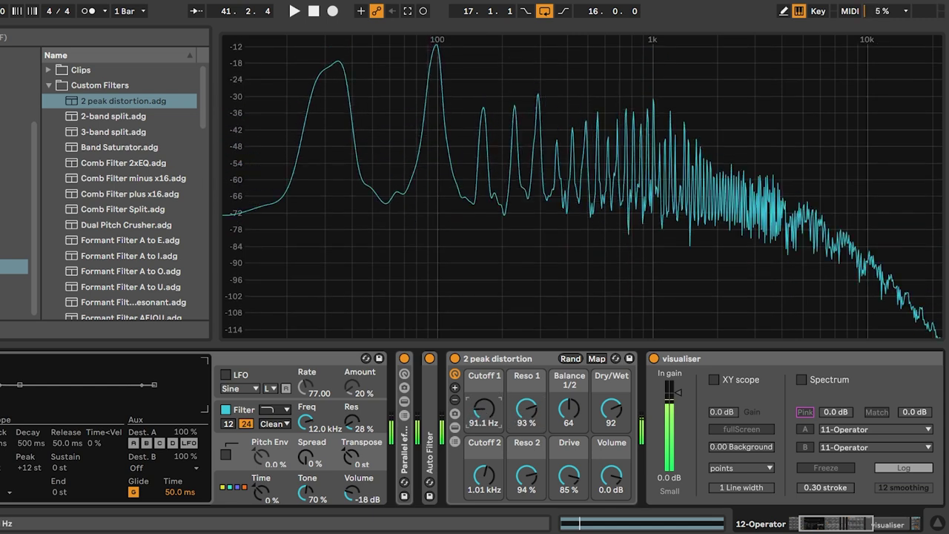
drag(483, 419, 483, 411)
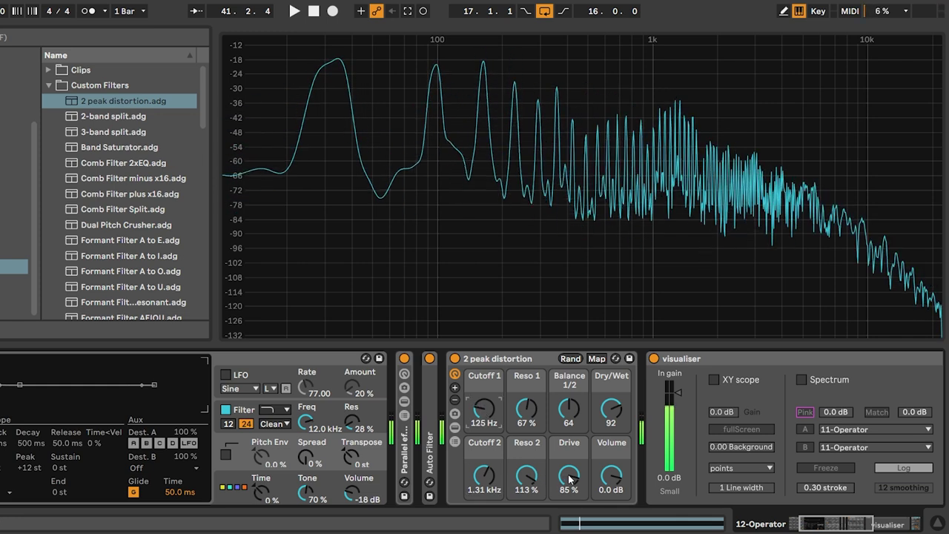
drag(569, 480, 570, 438)
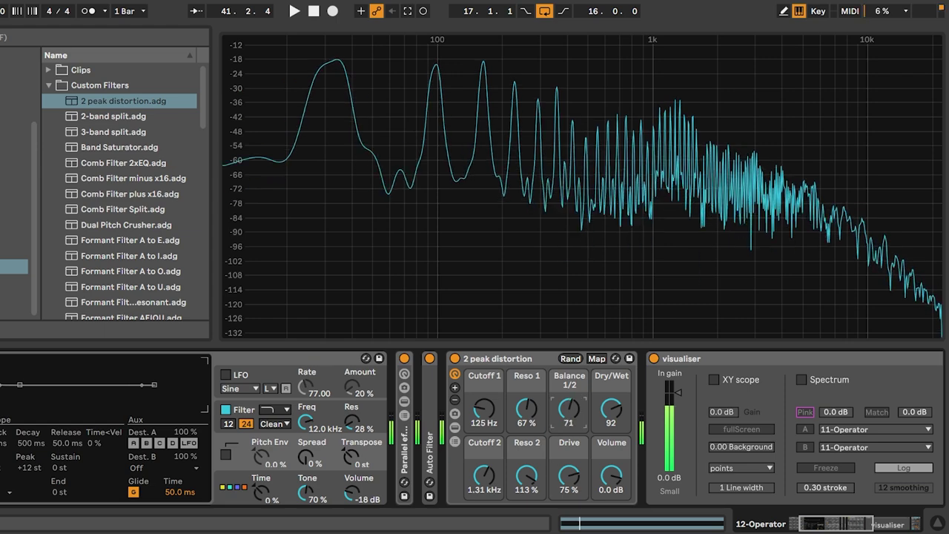
drag(569, 408, 568, 404)
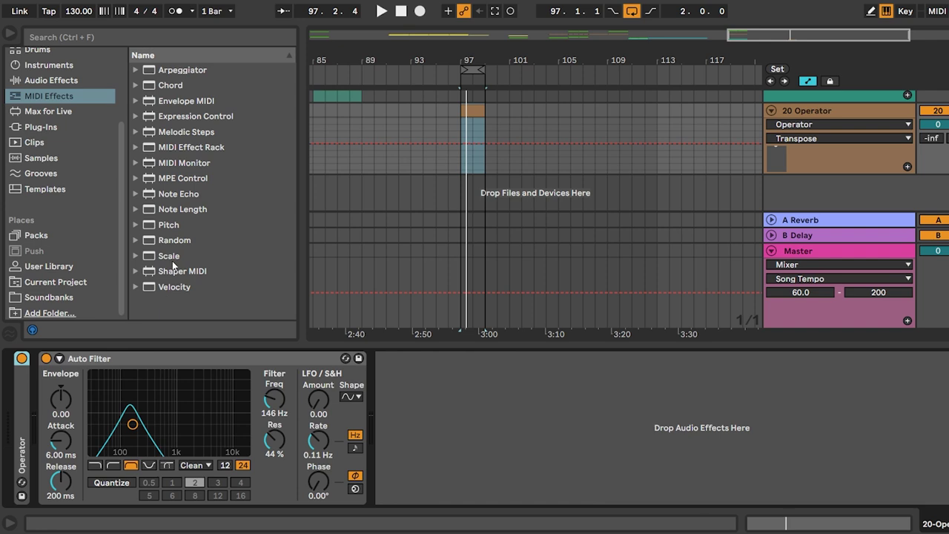
Insert Expression Control before Operator and map its Keytrack to Auto Filter Freq with 43 % minimum.
drag(172, 122, 14, 389)
click(50, 401)
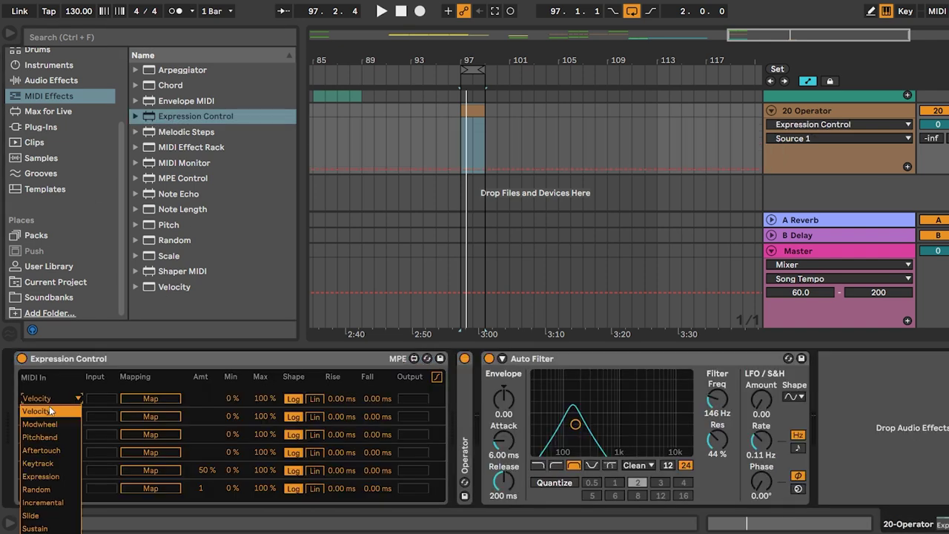
click(59, 464)
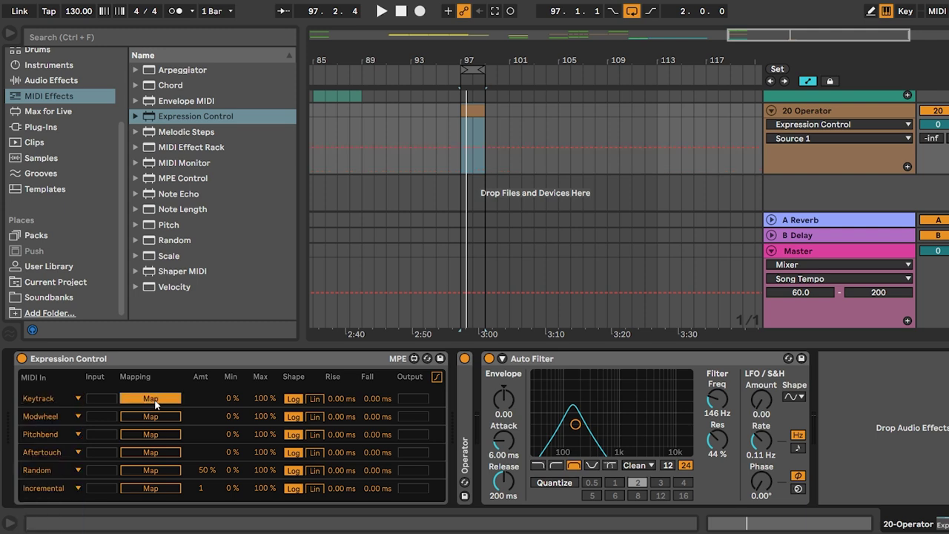
click(722, 400)
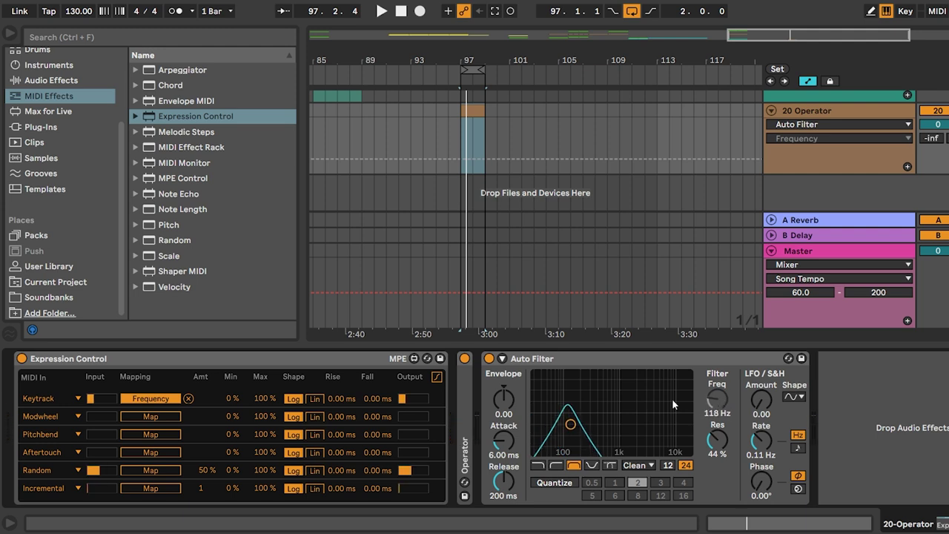
drag(232, 398, 232, 363)
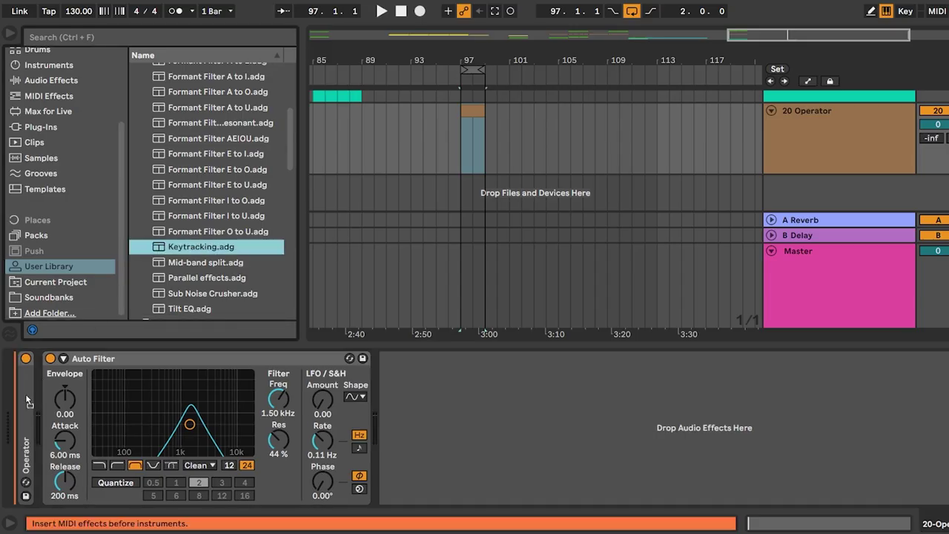
Load Keytracking.adg, map it to Auto Filter Frequency, and set Octave so the filter sits near 286 Hz.
drag(200, 246, 175, 425)
drag(873, 521, 927, 523)
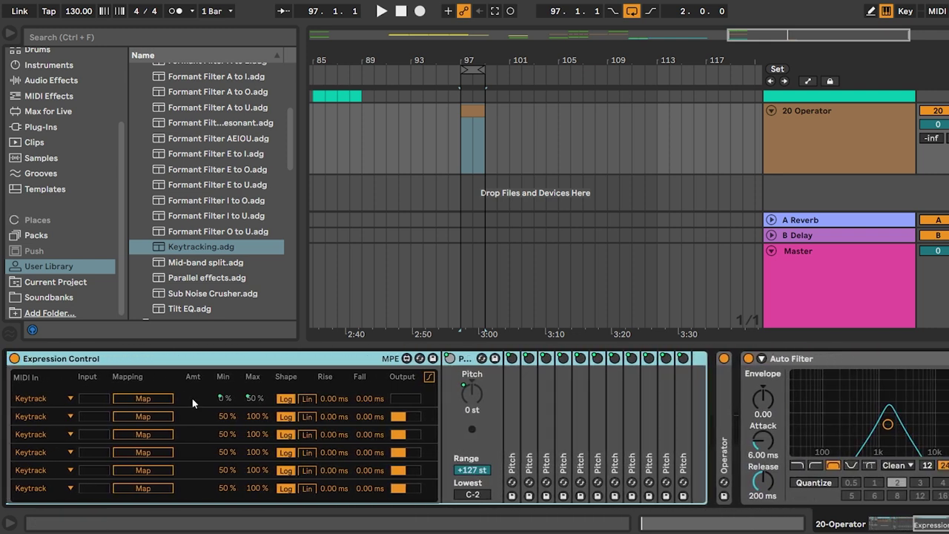
click(158, 400)
click(948, 404)
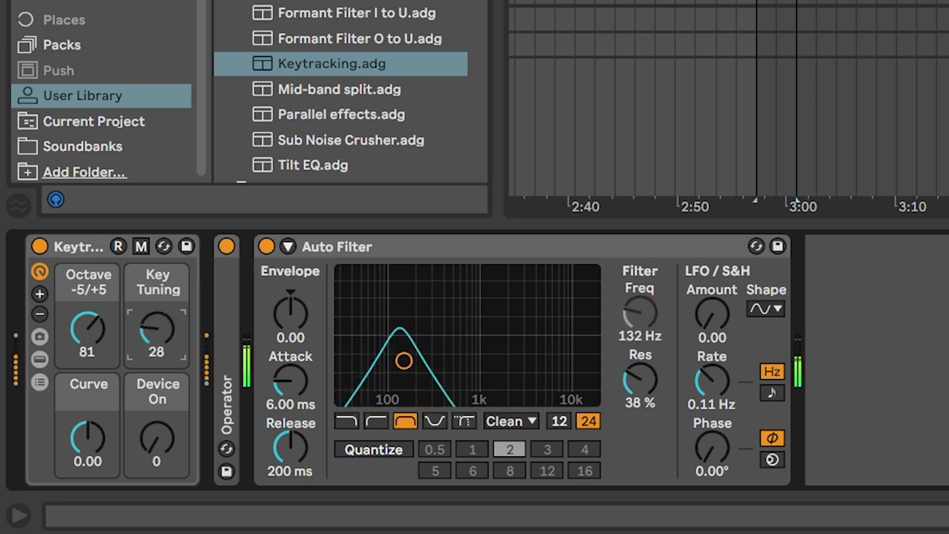
drag(76, 332, 77, 367)
mouse_move(87, 327)
mouse_down()
mouse_move(86, 302)
mouse_move(87, 343)
mouse_up()
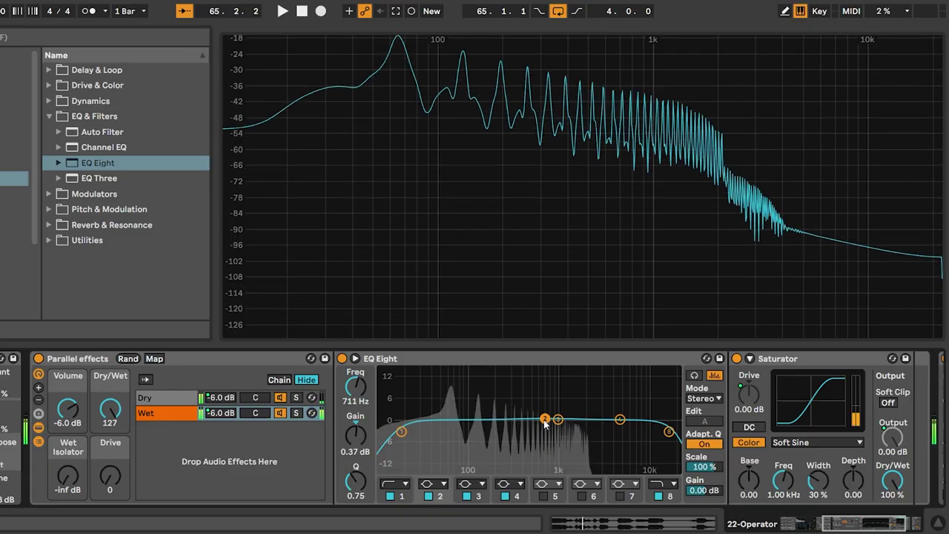
Boost EQ Eight band 2 by +15 dB, raise Drive, and sweep the peak from 650 to 425 Hz.
drag(545, 420, 549, 370)
drag(110, 477, 110, 356)
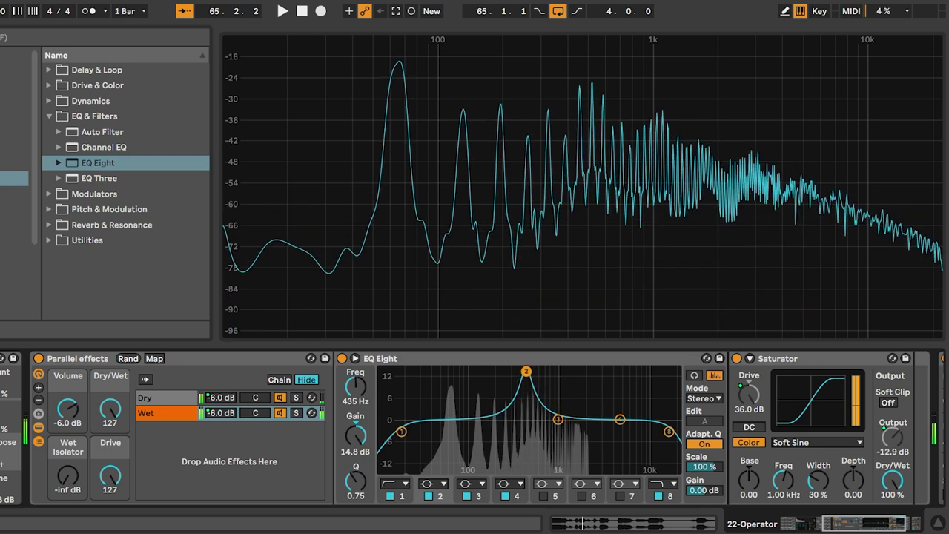
drag(517, 370, 541, 370)
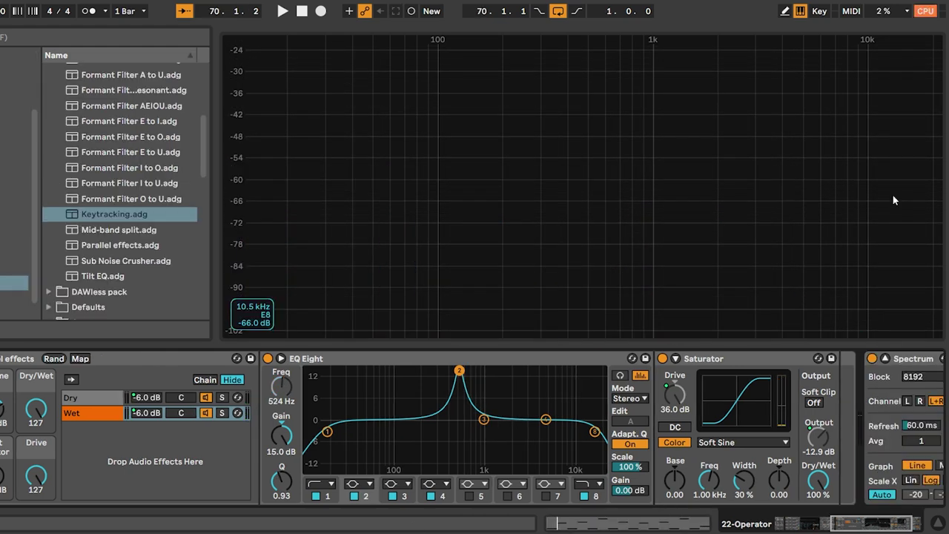
key(space)
drag(459, 369, 451, 370)
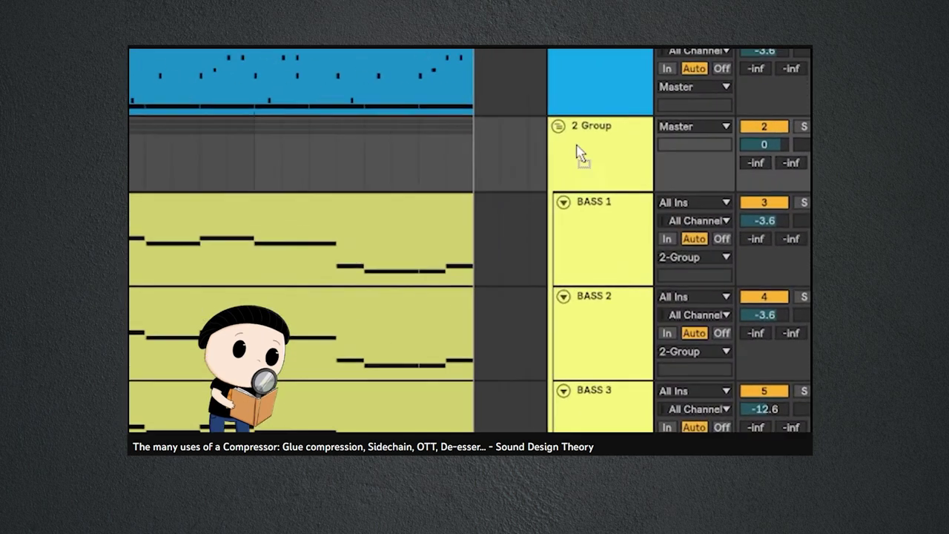
Select the 2 Group track to reach the KICK BASS group arrangement.
click(649, 149)
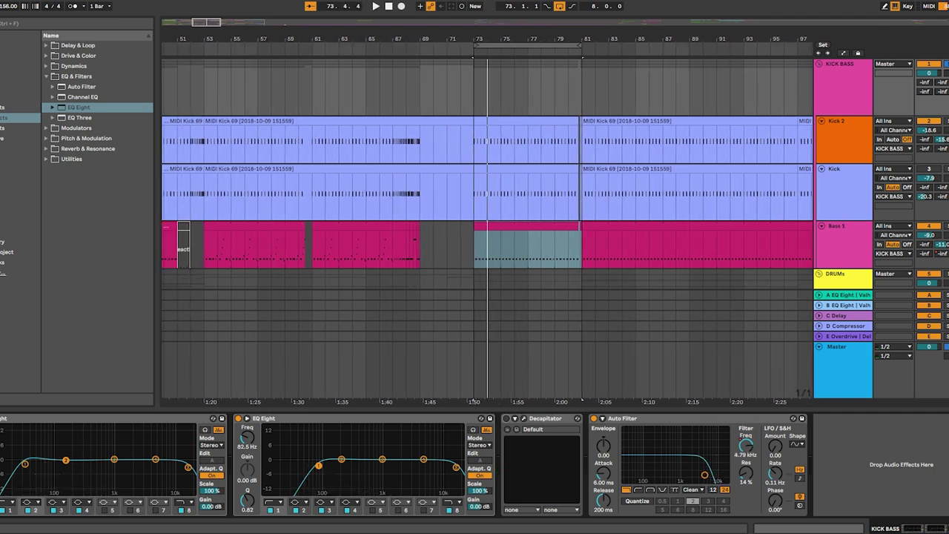
Enable the Decapitator on the KICK BASS group track.
click(506, 419)
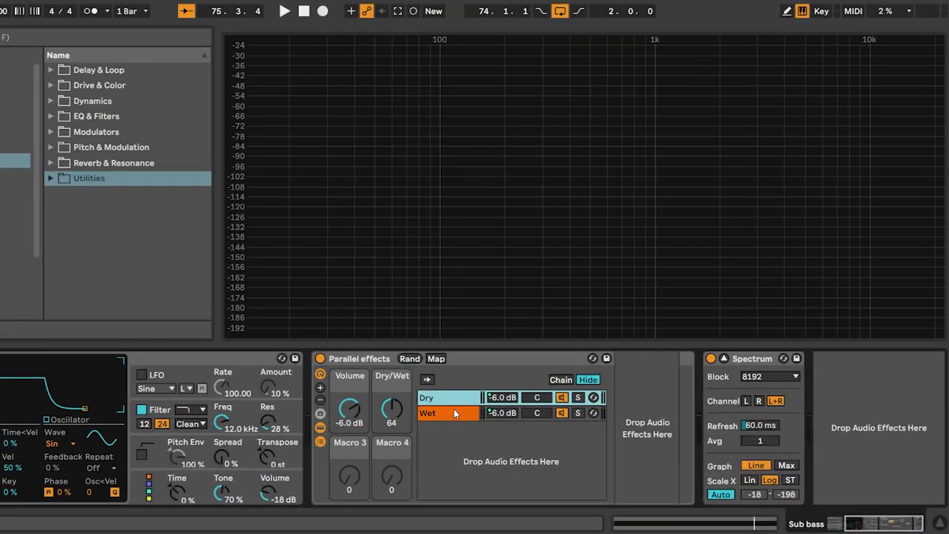
Add a Utility after the Parallel effects rack with ØL and ØR inverted, A/B-testing its bypass.
click(453, 413)
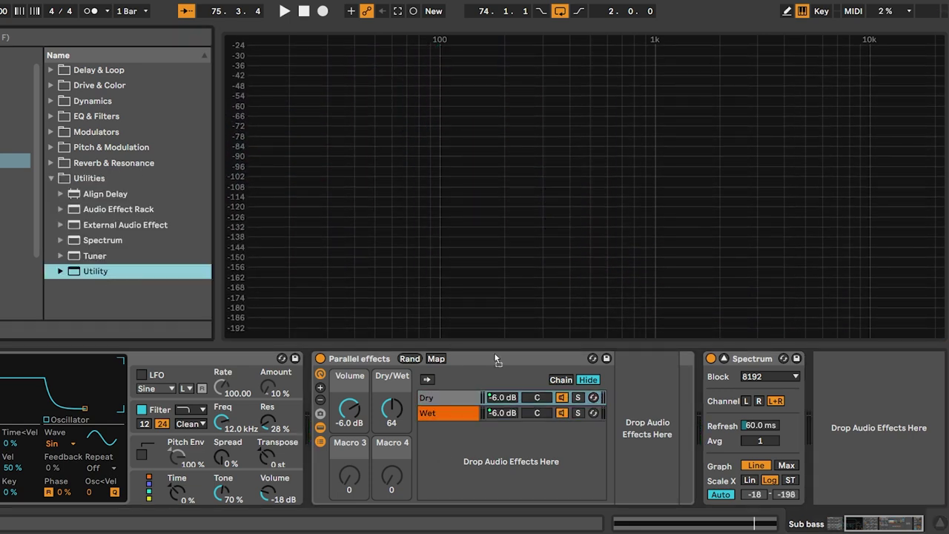
drag(496, 359, 644, 412)
click(630, 386)
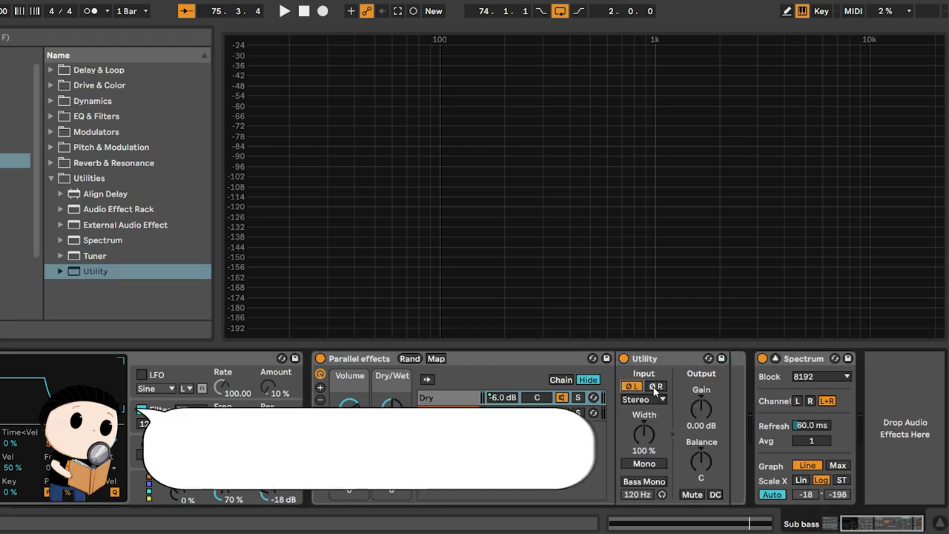
click(655, 387)
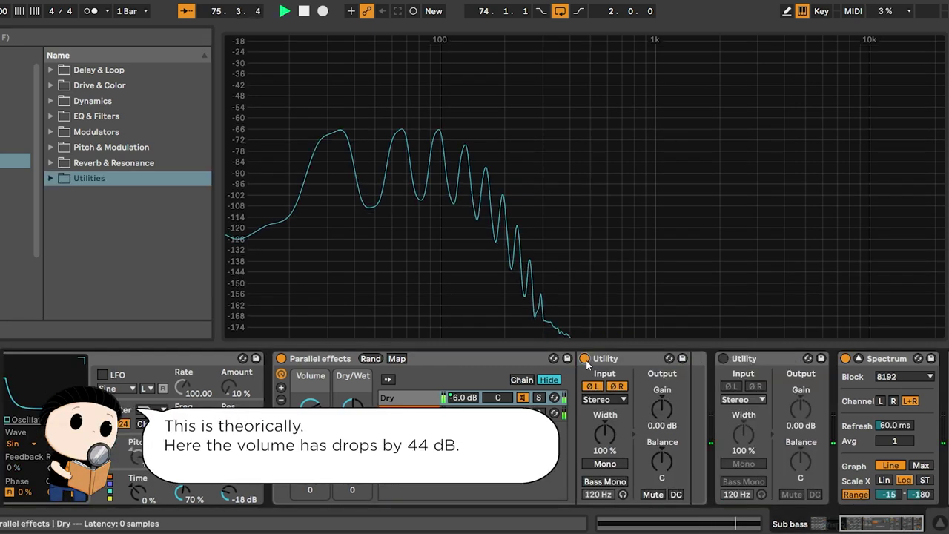
click(585, 359)
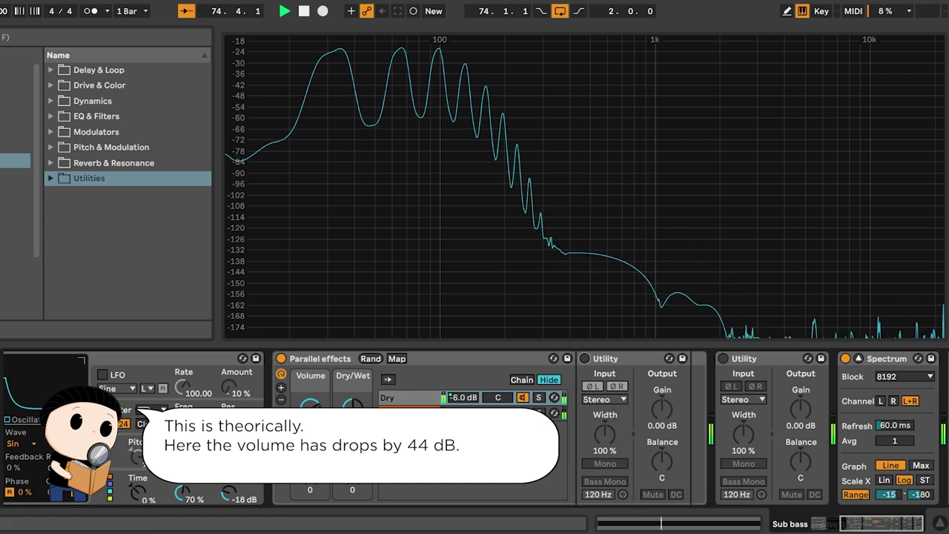
click(585, 359)
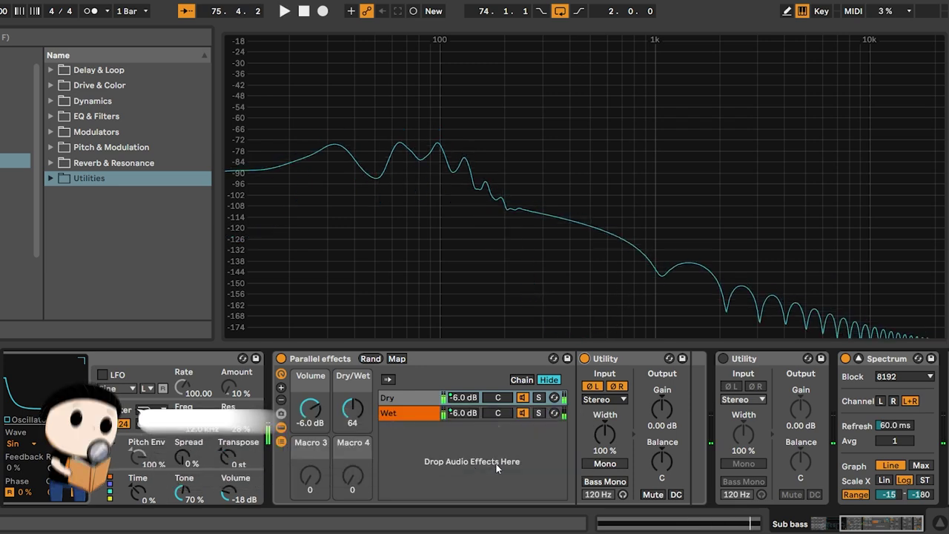
key(space)
Switch on the Wet chain's Saturator, compare it on and off during playback, and leave it enabled.
click(426, 420)
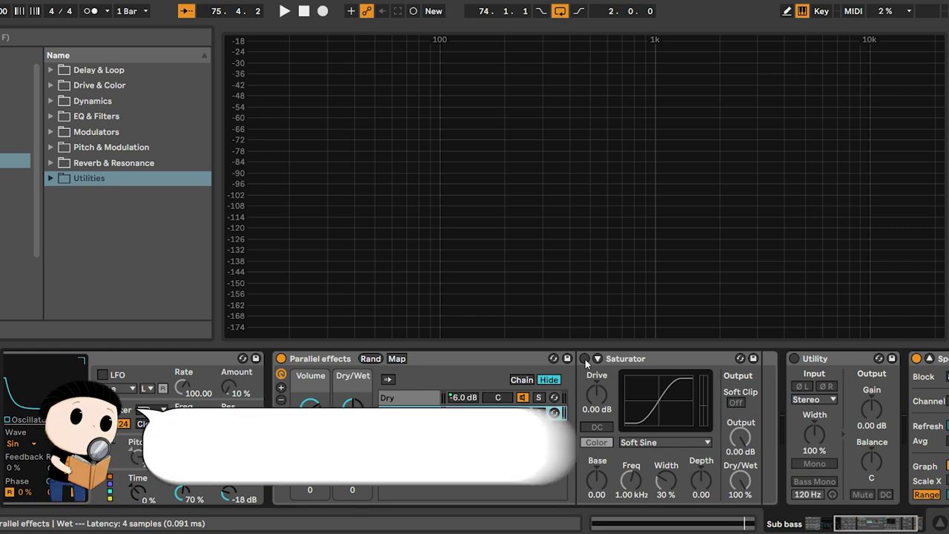
key(space)
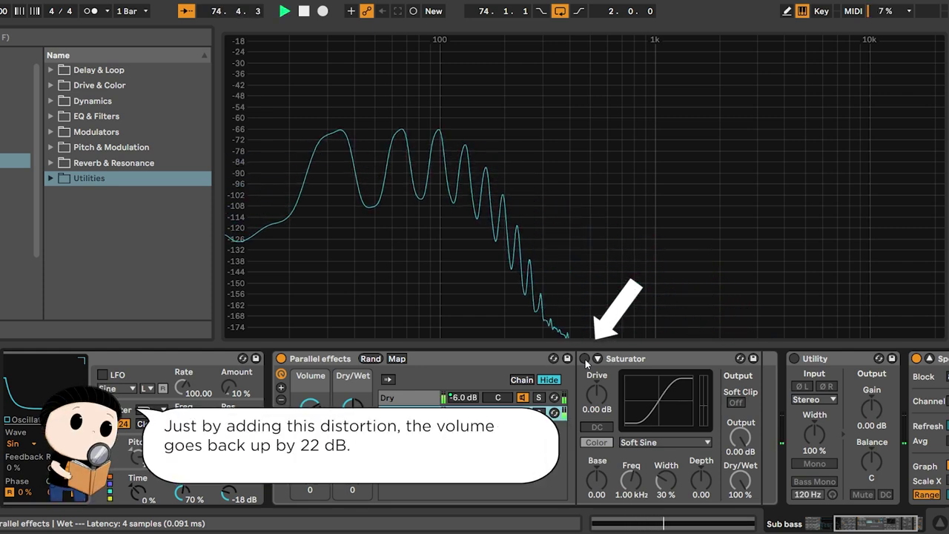
click(585, 359)
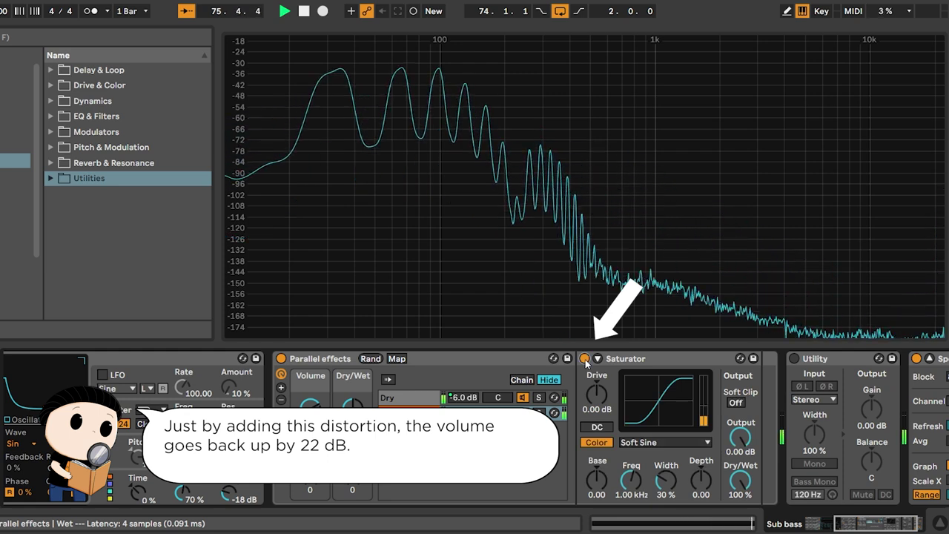
click(584, 358)
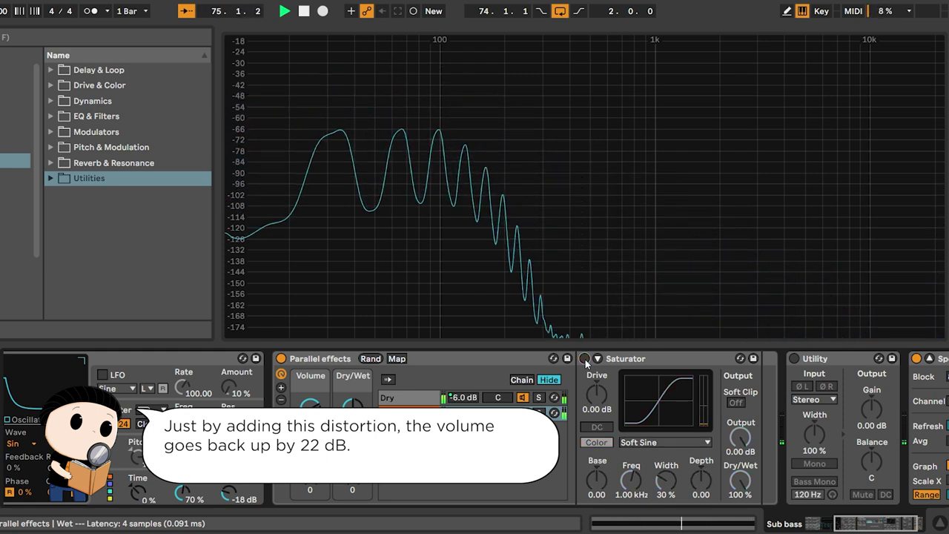
click(584, 358)
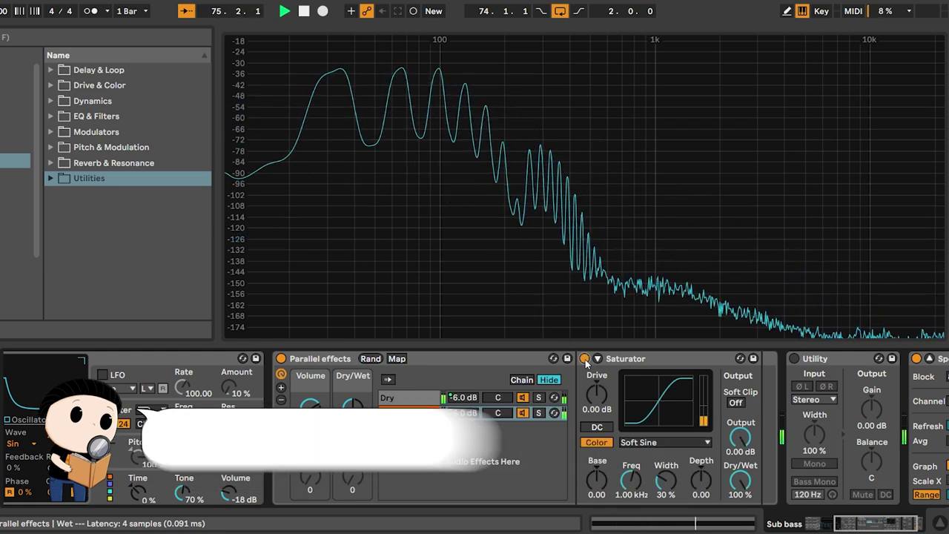
click(585, 358)
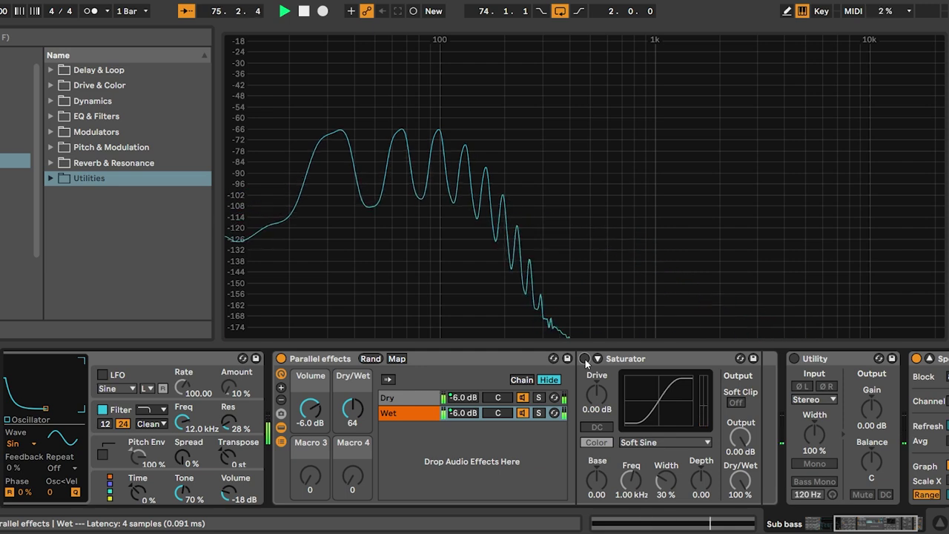
click(585, 359)
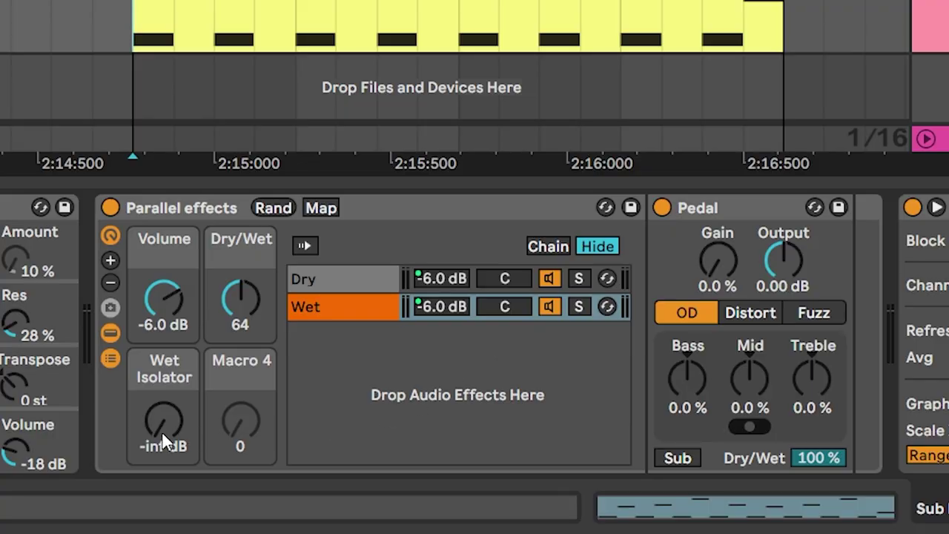
Sweep the Wet Isolator to about -34 dB, then fully down, and raise Pedal gain to 82%.
drag(164, 441, 164, 428)
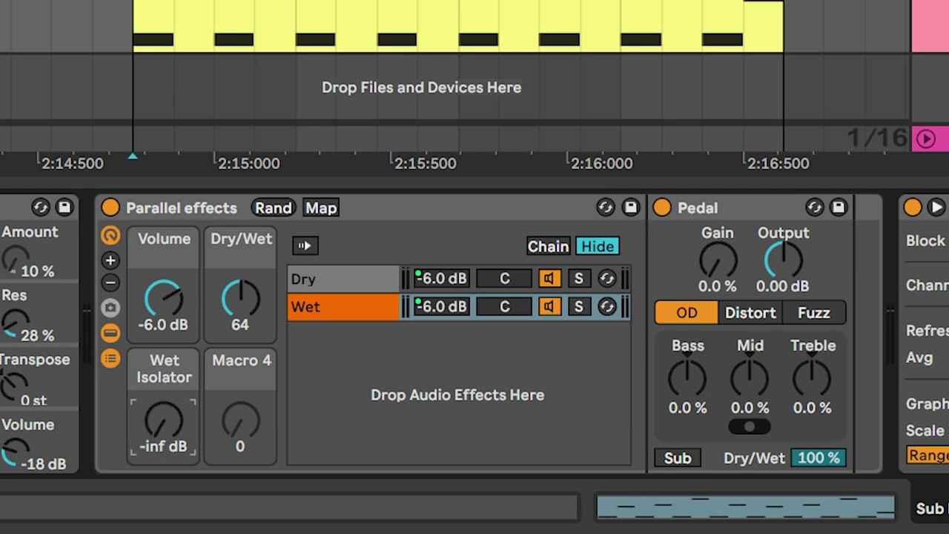
drag(165, 421, 164, 452)
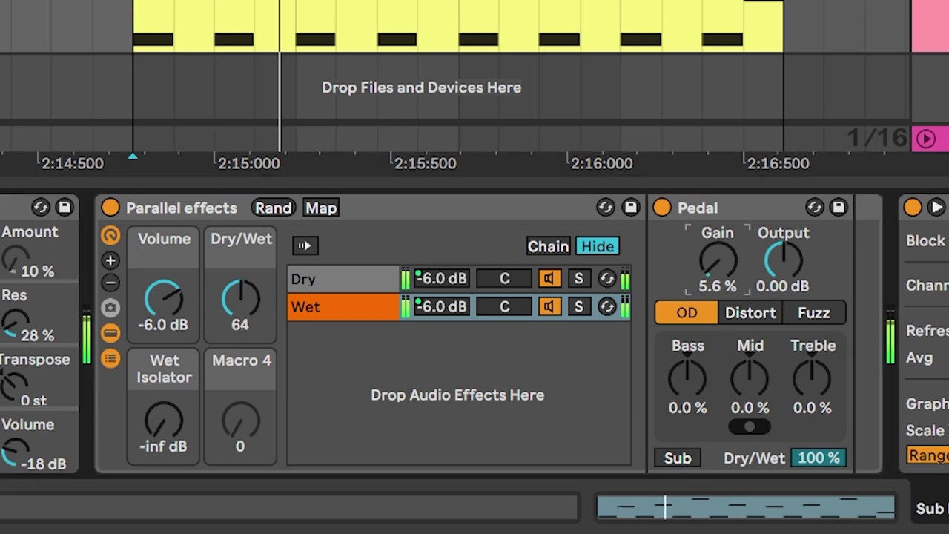
drag(717, 259, 717, 212)
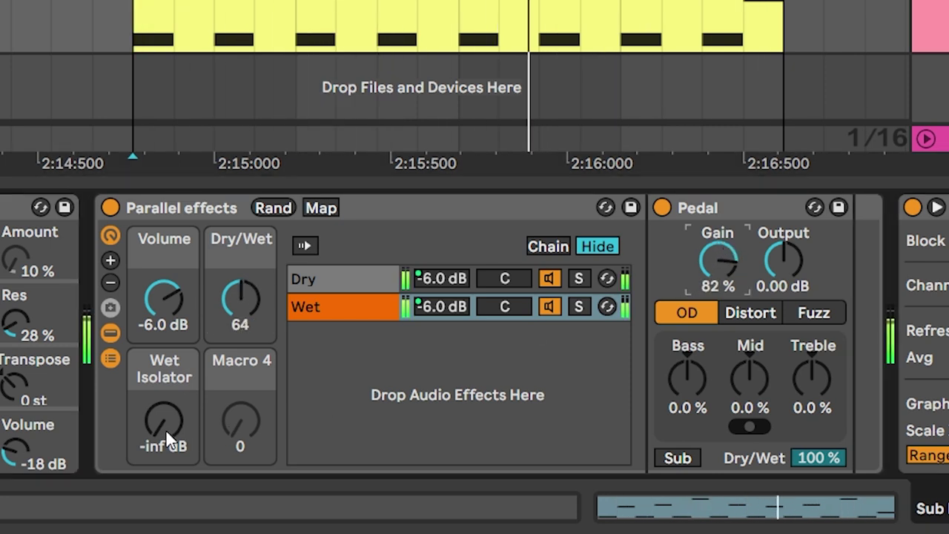
Bring the Wet Isolator up to 0.00 dB and remove the Pedal from the Wet chain.
drag(165, 428, 165, 387)
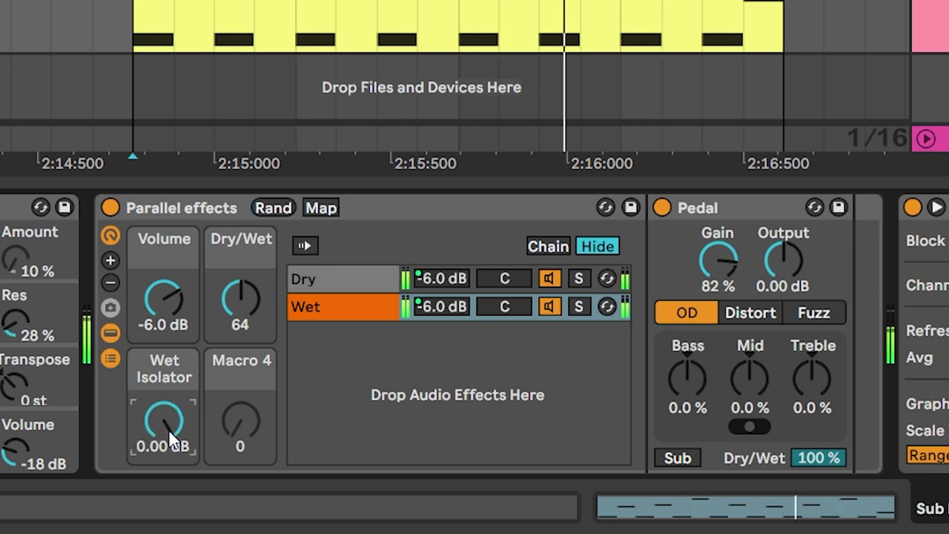
mouse_move(240, 336)
mouse_down()
mouse_move(240, 276)
mouse_move(240, 329)
mouse_up()
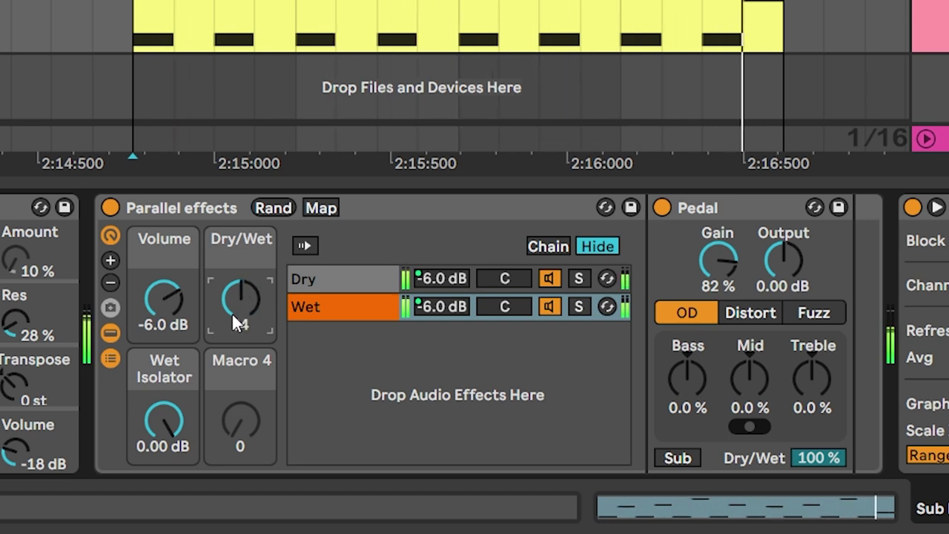
click(343, 306)
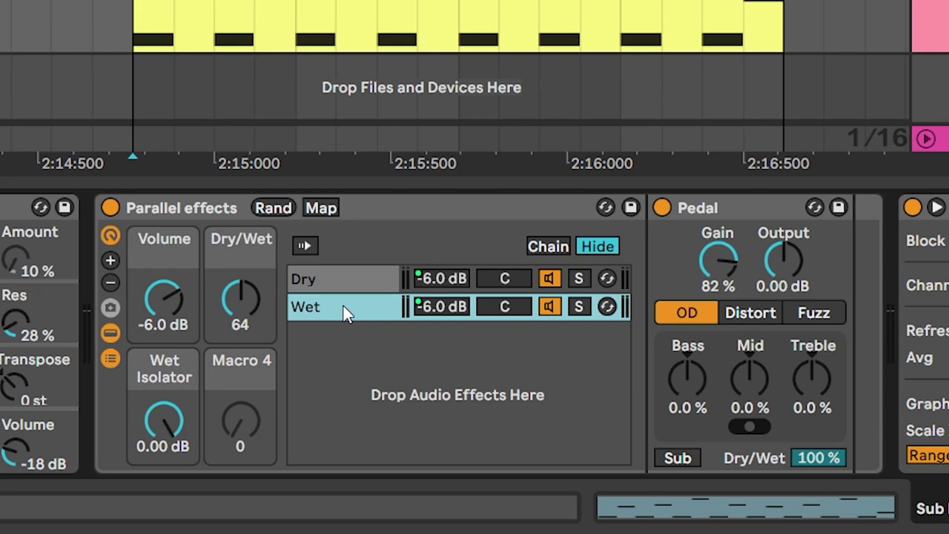
drag(697, 207, 712, 296)
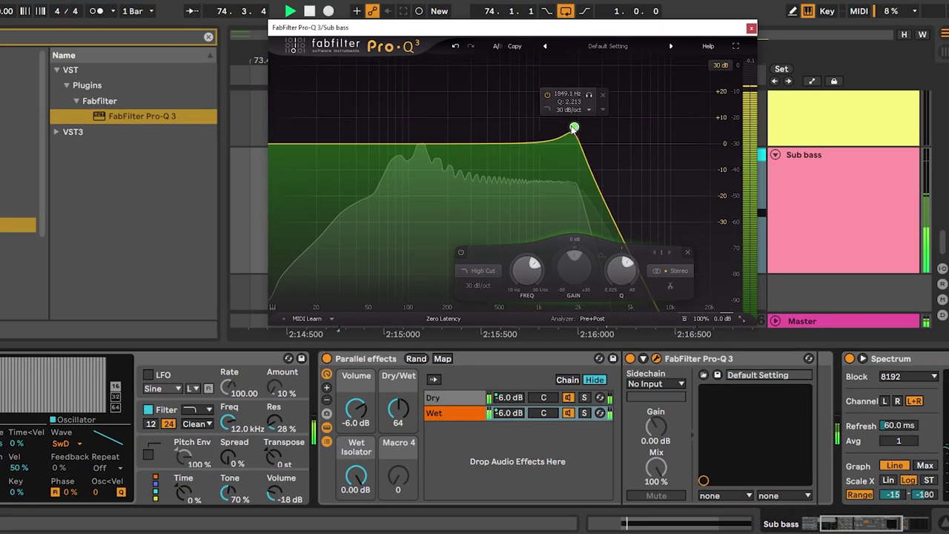
Raise the Pro-Q 3 high-cut band's resonance and reset the rack's Dry/Wet macro to 64.
drag(572, 124, 583, 78)
double_click(400, 399)
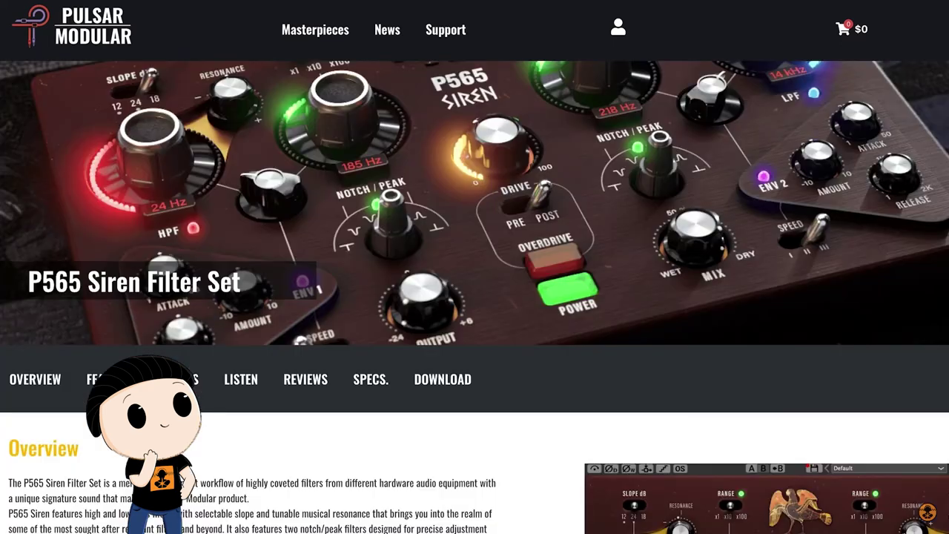
Scroll down the P565 Siren page and start its demo video.
scroll(474, 267, down, 9)
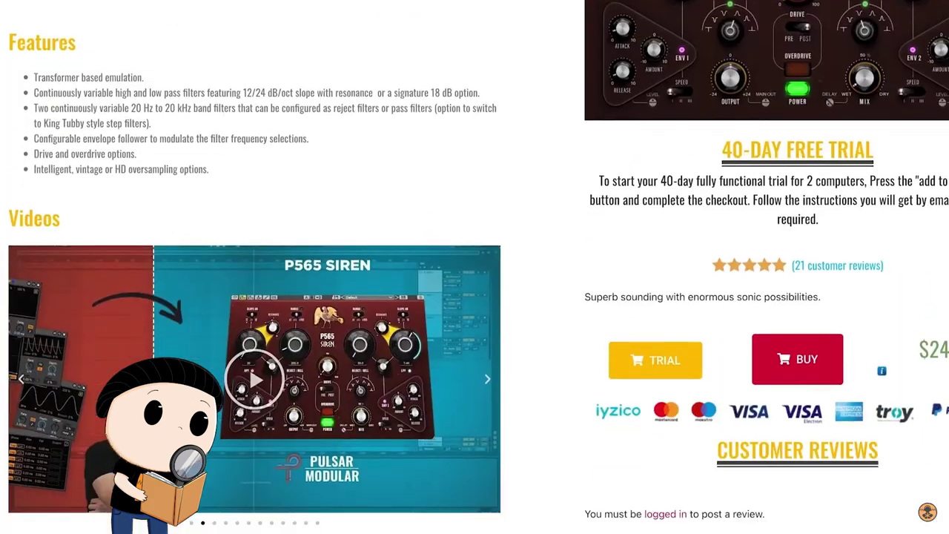
scroll(743, 280, down, 2)
click(400, 328)
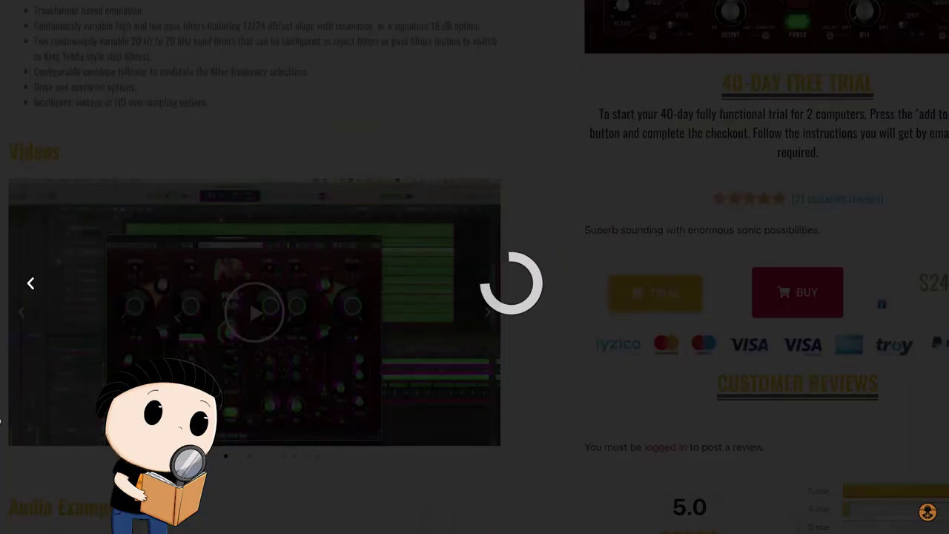